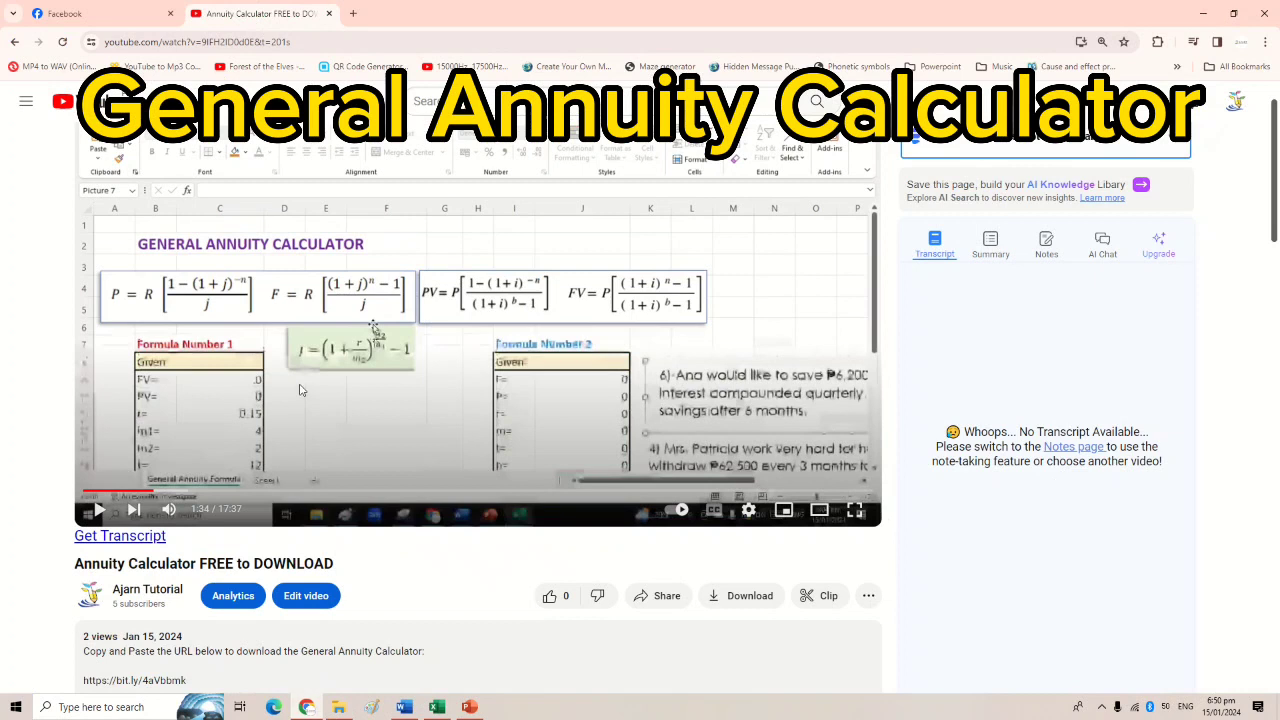
# Step: Copy the bit.ly link from the video description and open it in a new browser tab
pyautogui.scroll(-2, 300, 392)
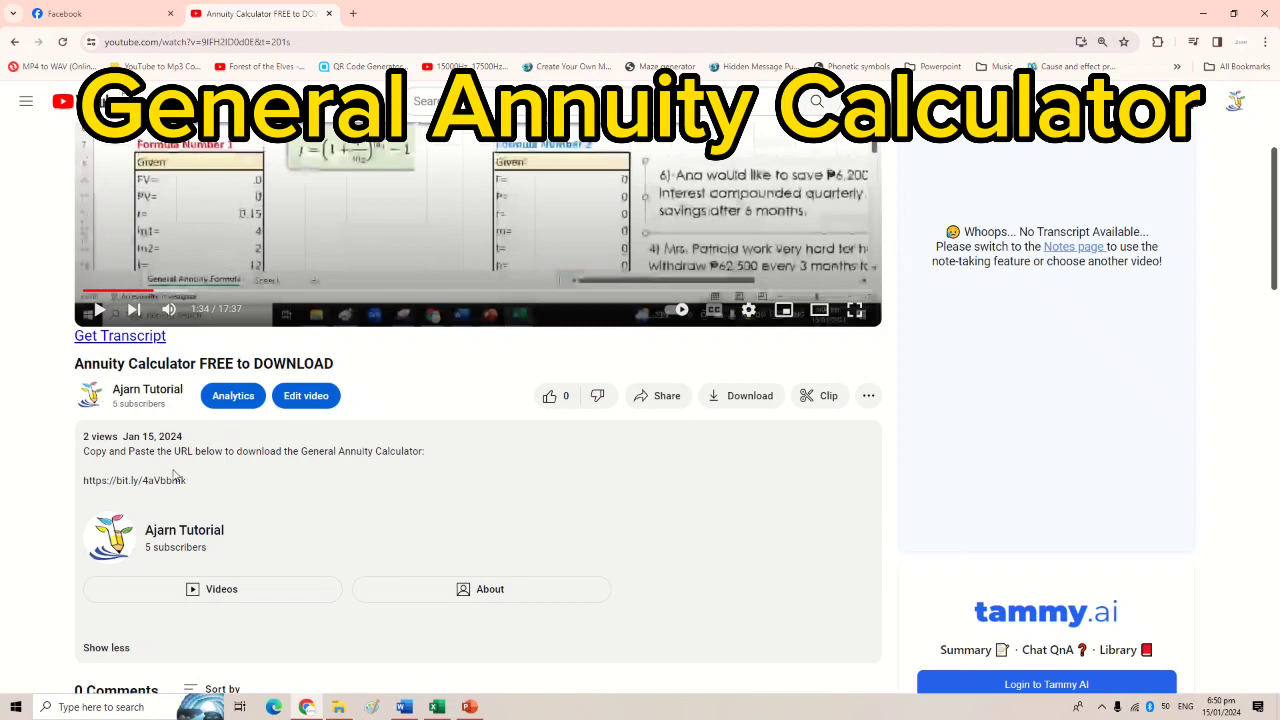
pyautogui.moveTo(73, 501); pyautogui.dragTo(85, 480)
pyautogui.hotkey('ctrl', 'c')
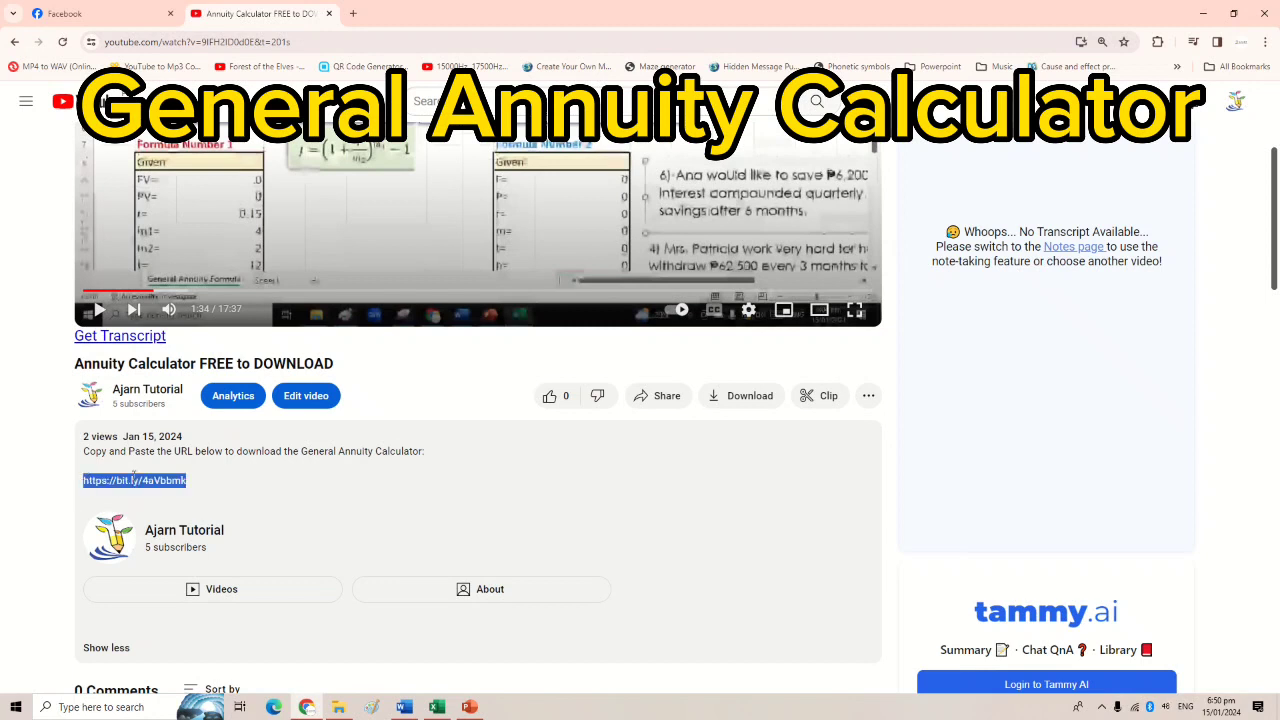
pyautogui.click(353, 13)
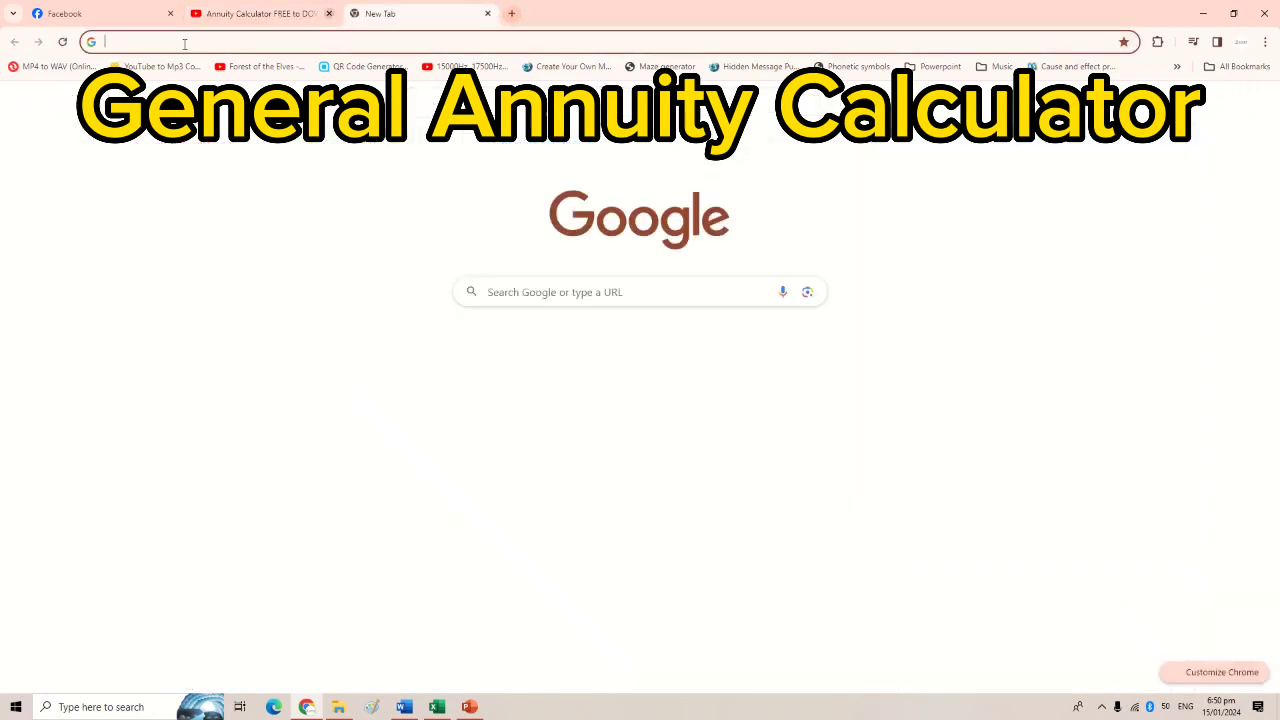
pyautogui.hotkey('ctrl', 'v')
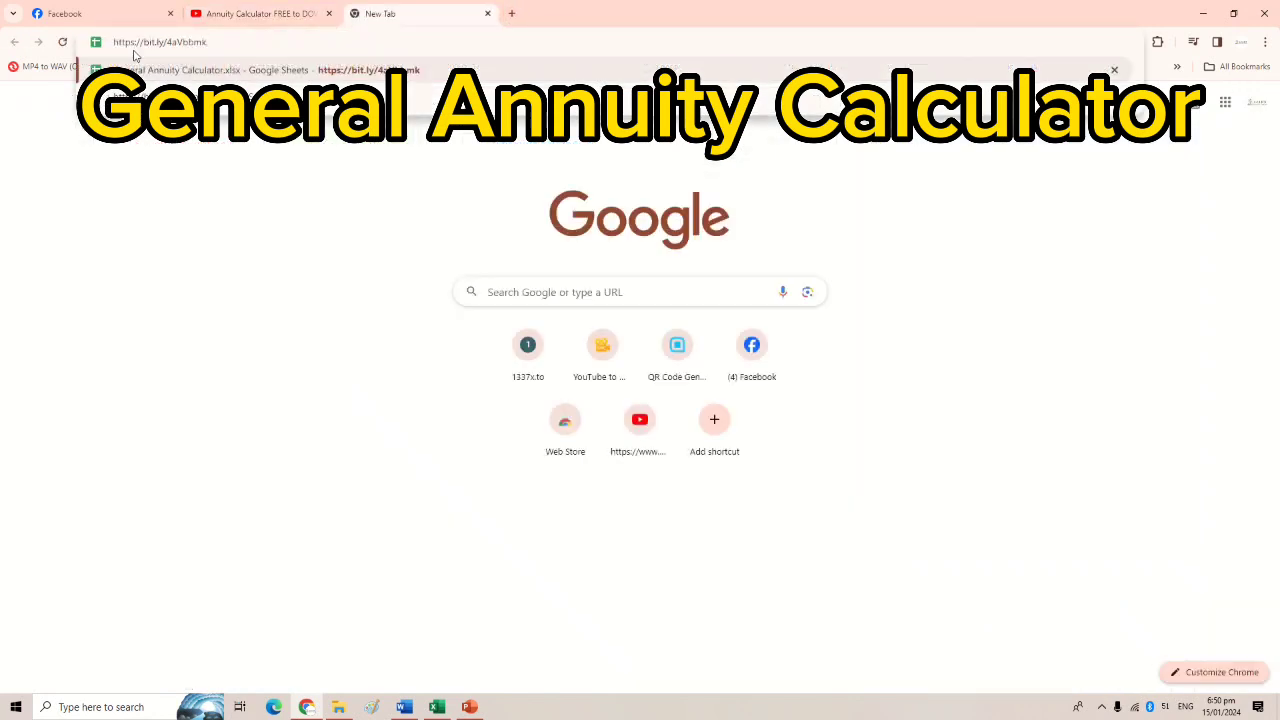
pyautogui.press('Return')
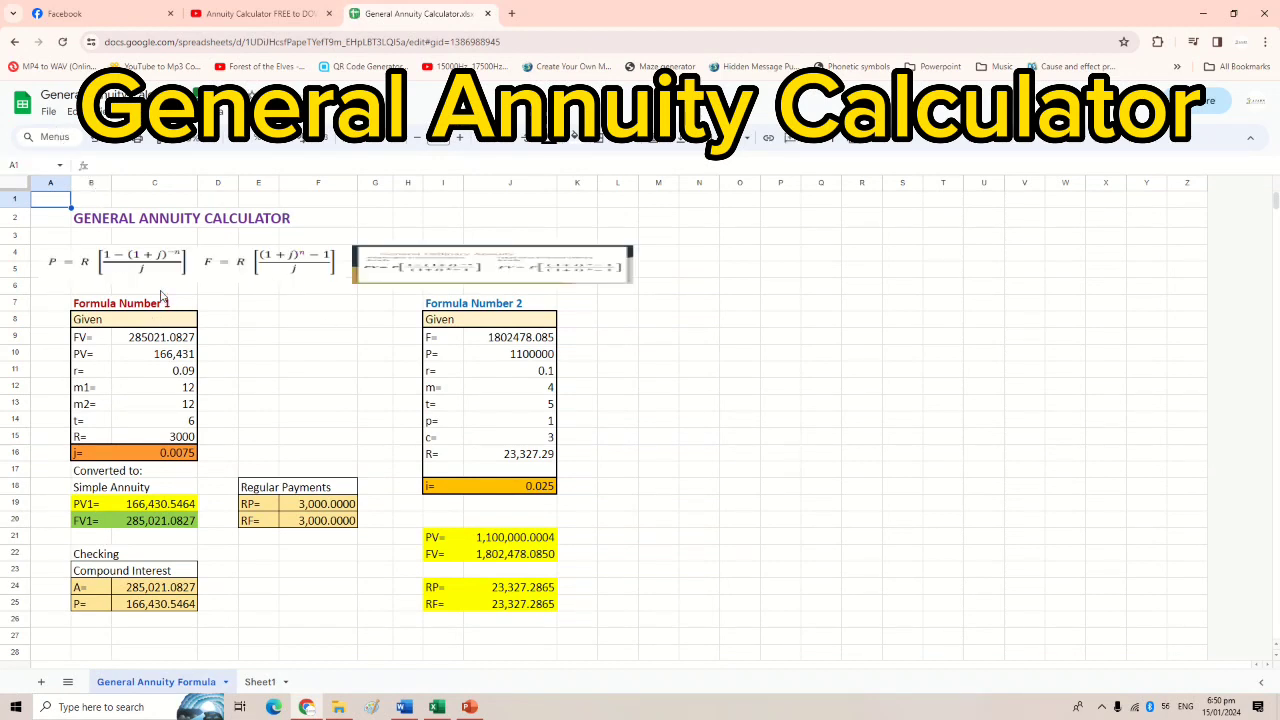
# Step: Show the shared spreadsheet's download format options and switch to the General Annuity Calculator workbook in Excel
pyautogui.click(49, 112)
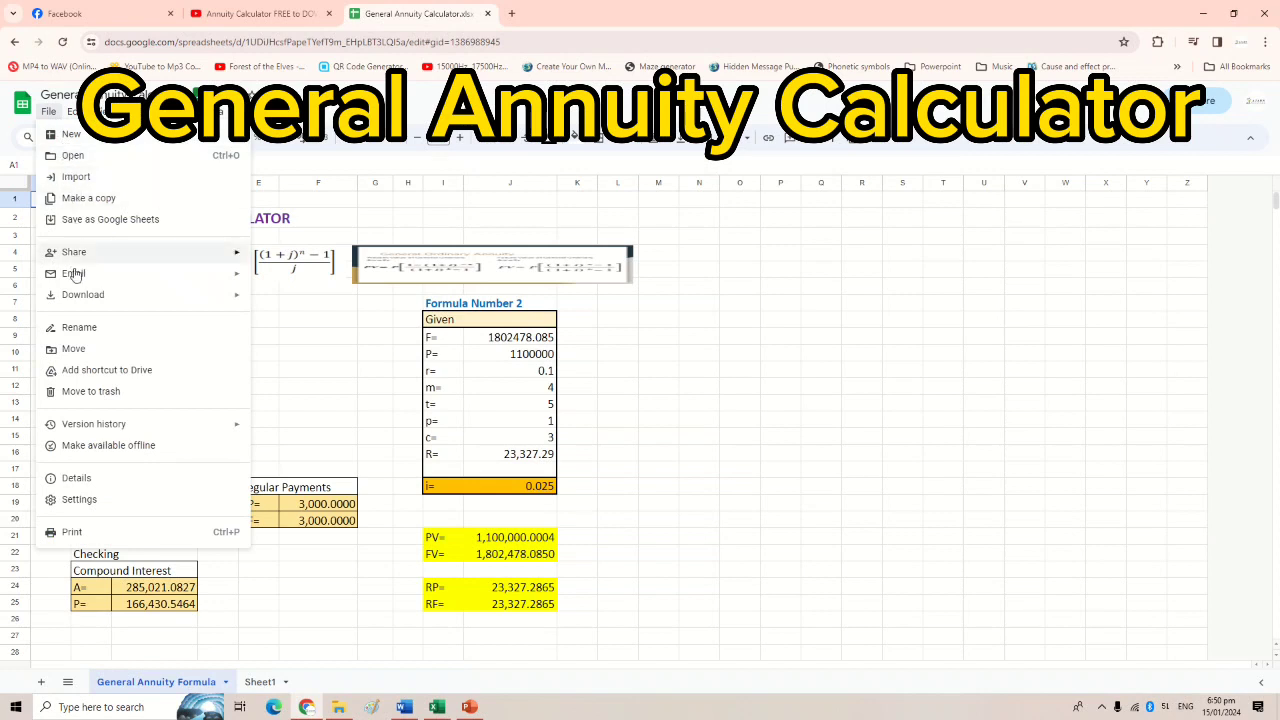
pyautogui.moveTo(73, 302)
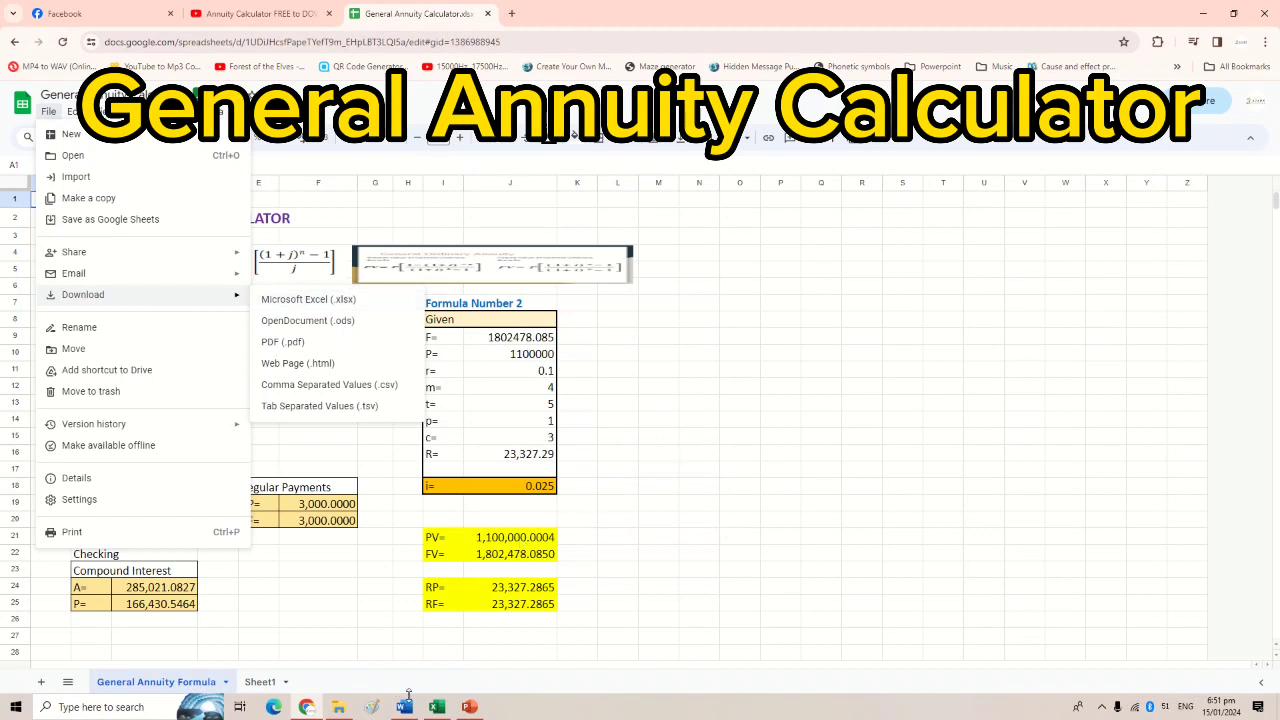
pyautogui.click(436, 707)
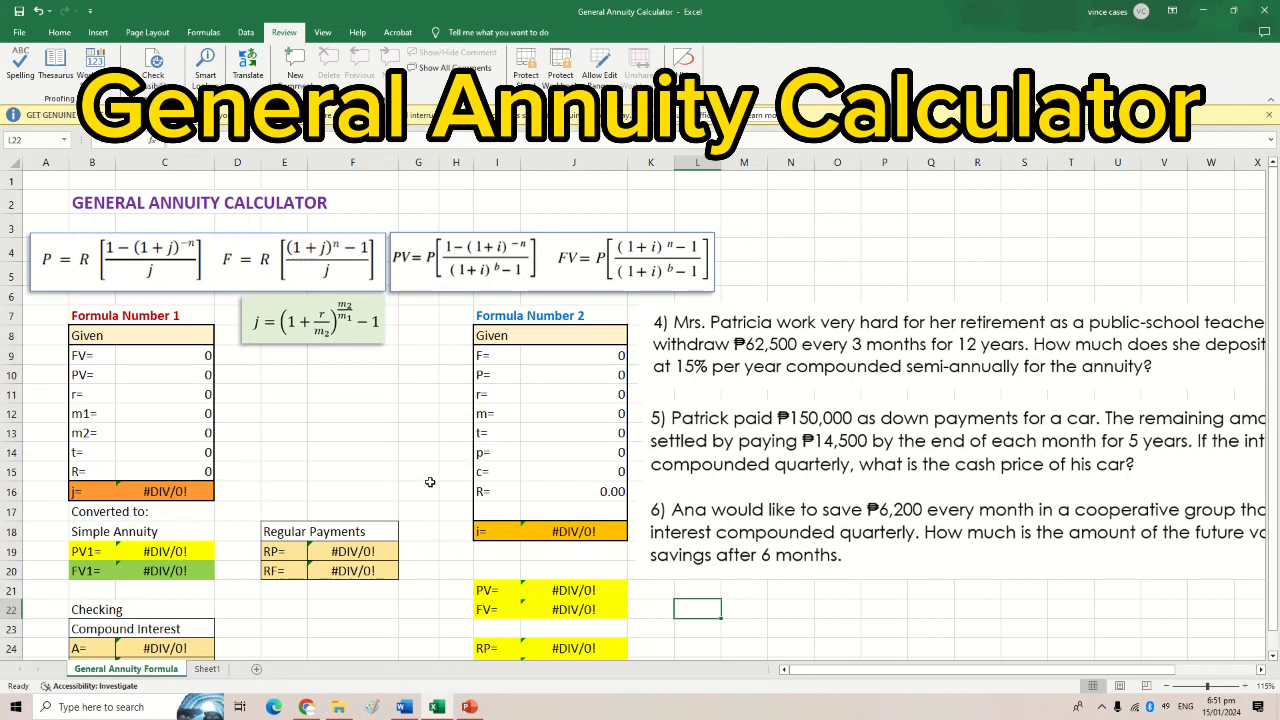
# Step: Review the formula pictures for both methods and the calculator tables beneath them
pyautogui.moveTo(853, 360)
pyautogui.mouseDown()
pyautogui.moveTo(466, 368)
pyautogui.moveTo(852, 358)
pyautogui.mouseUp()
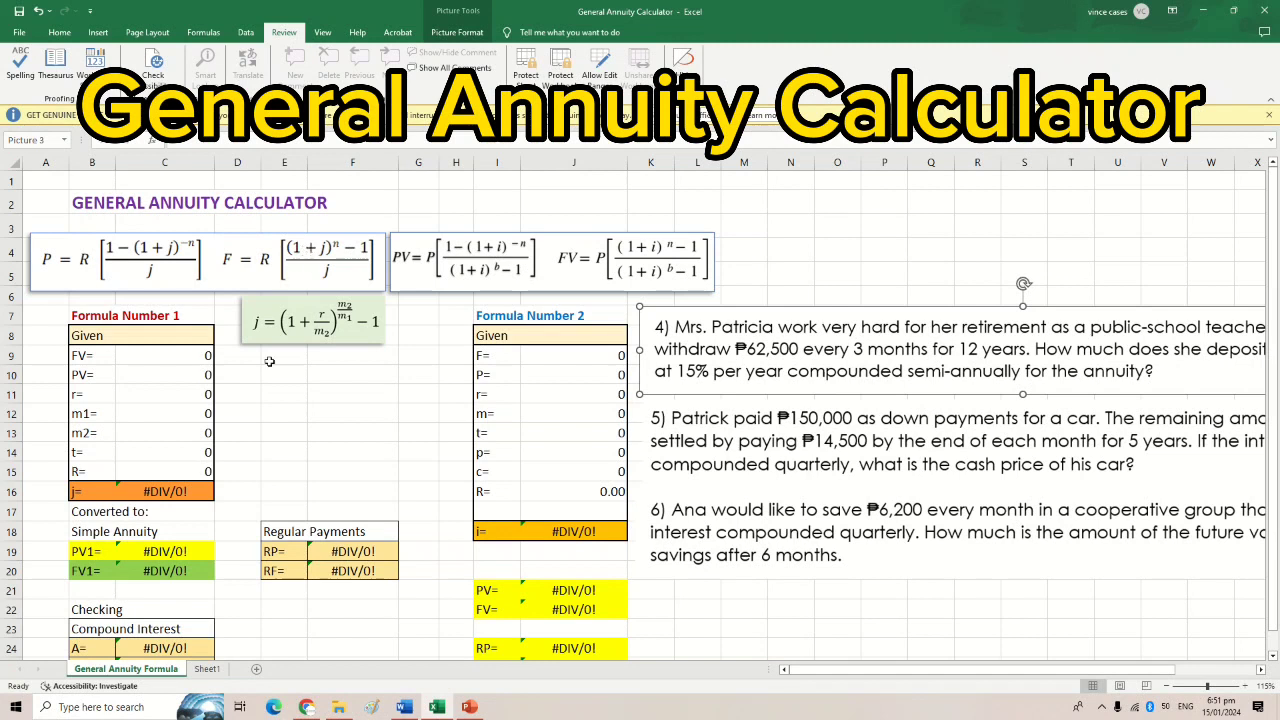
pyautogui.click(181, 254)
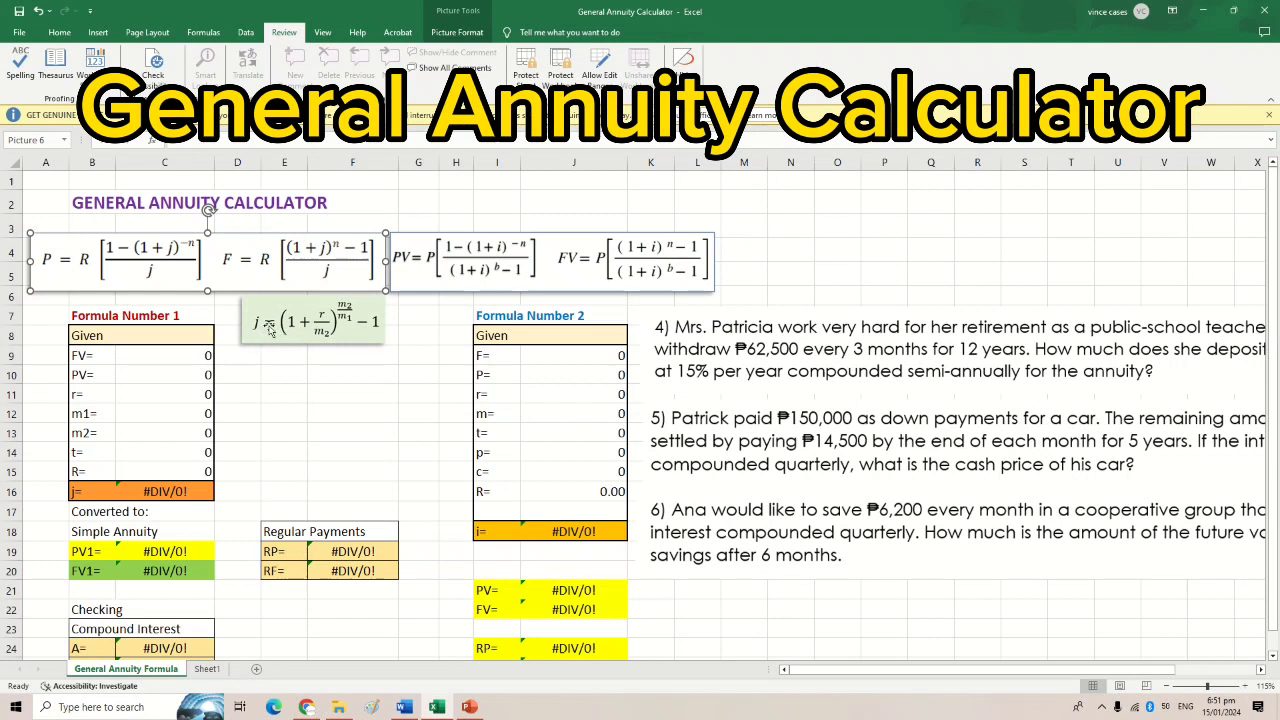
pyautogui.click(302, 376)
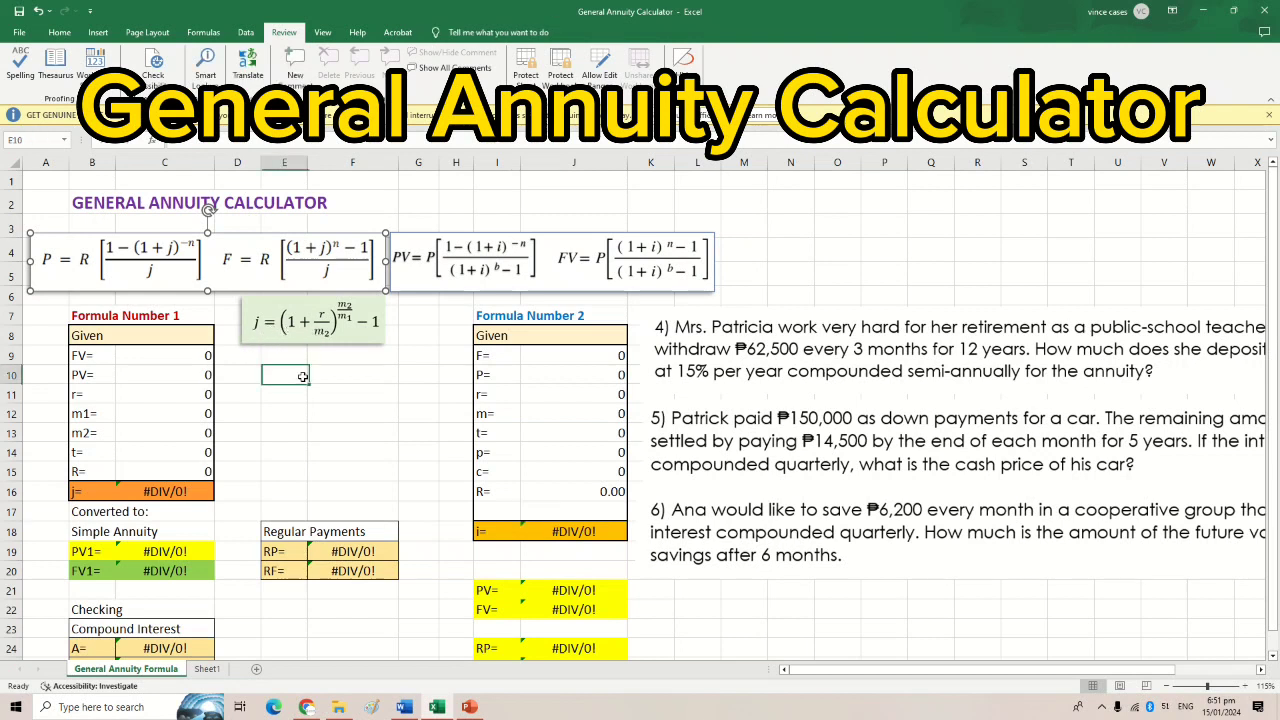
pyautogui.click(531, 266)
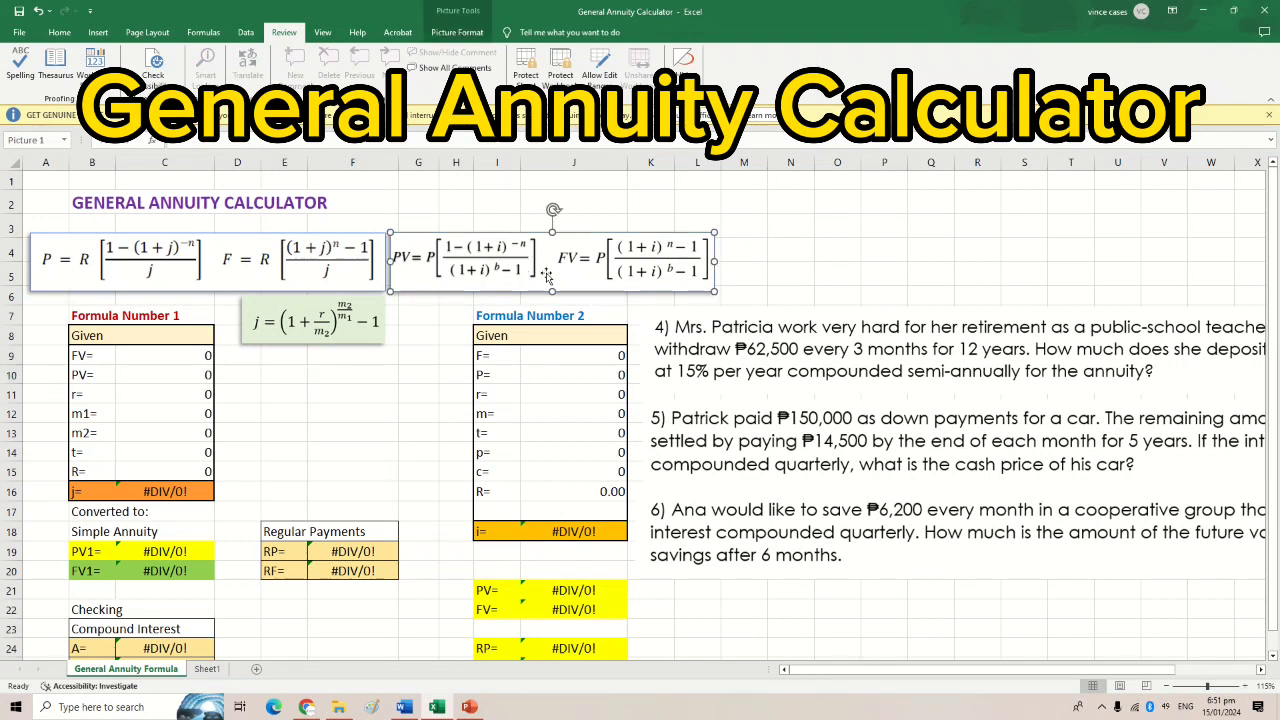
pyautogui.scroll(-2, 542, 394)
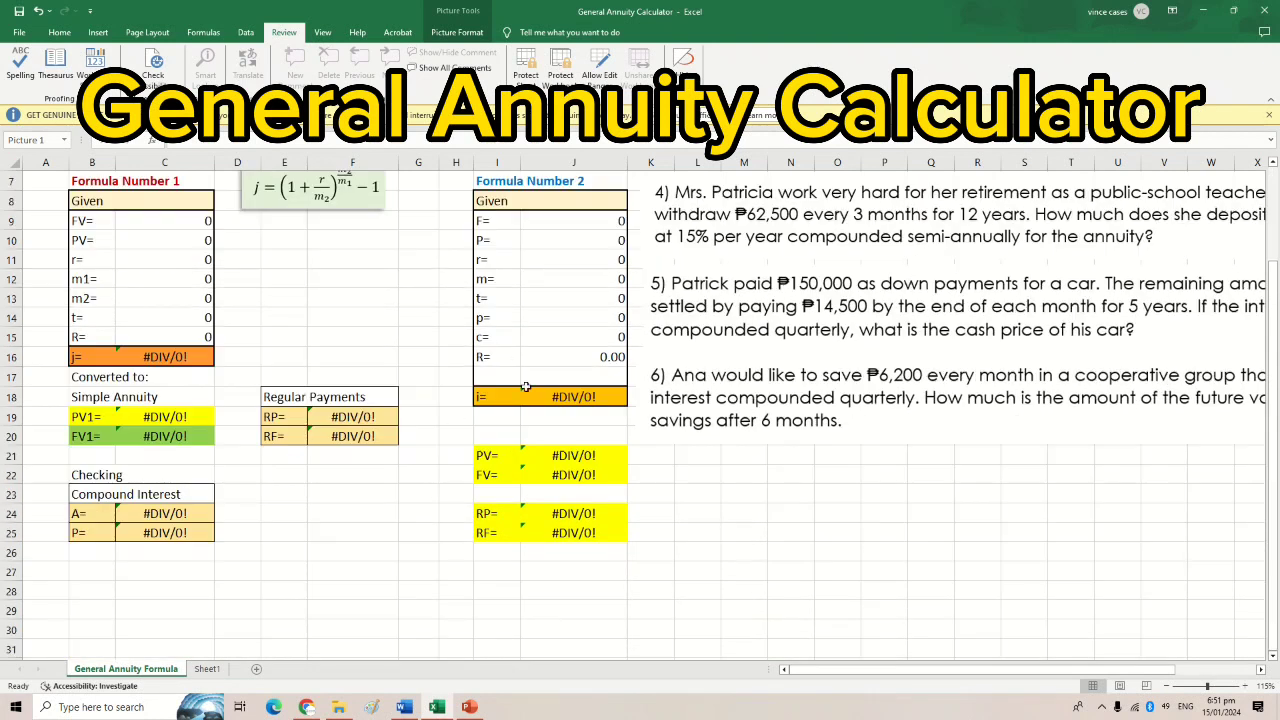
pyautogui.scroll(2, 526, 385)
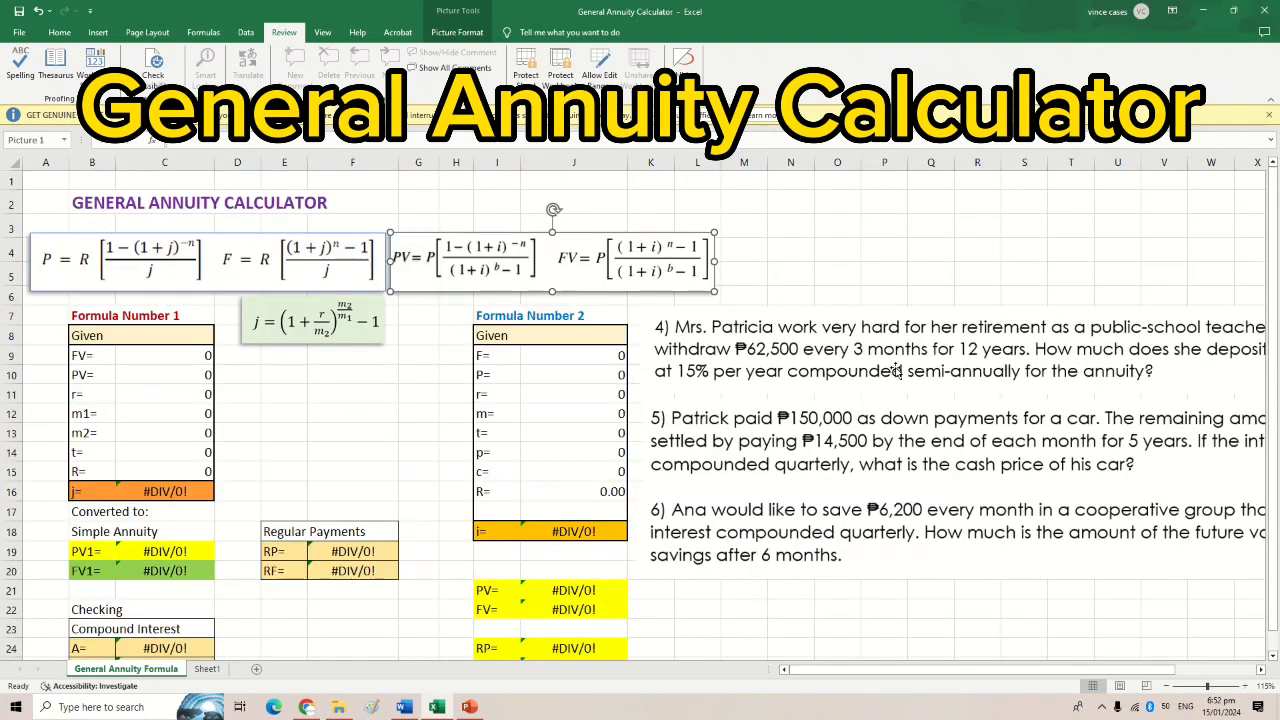
# Step: Move the problem 4 picture directly beside the Formula Number 1 input table
pyautogui.moveTo(832, 374); pyautogui.dragTo(437, 338)
pyautogui.scroll(-2, 374, 451)
pyautogui.scroll(1, 374, 451)
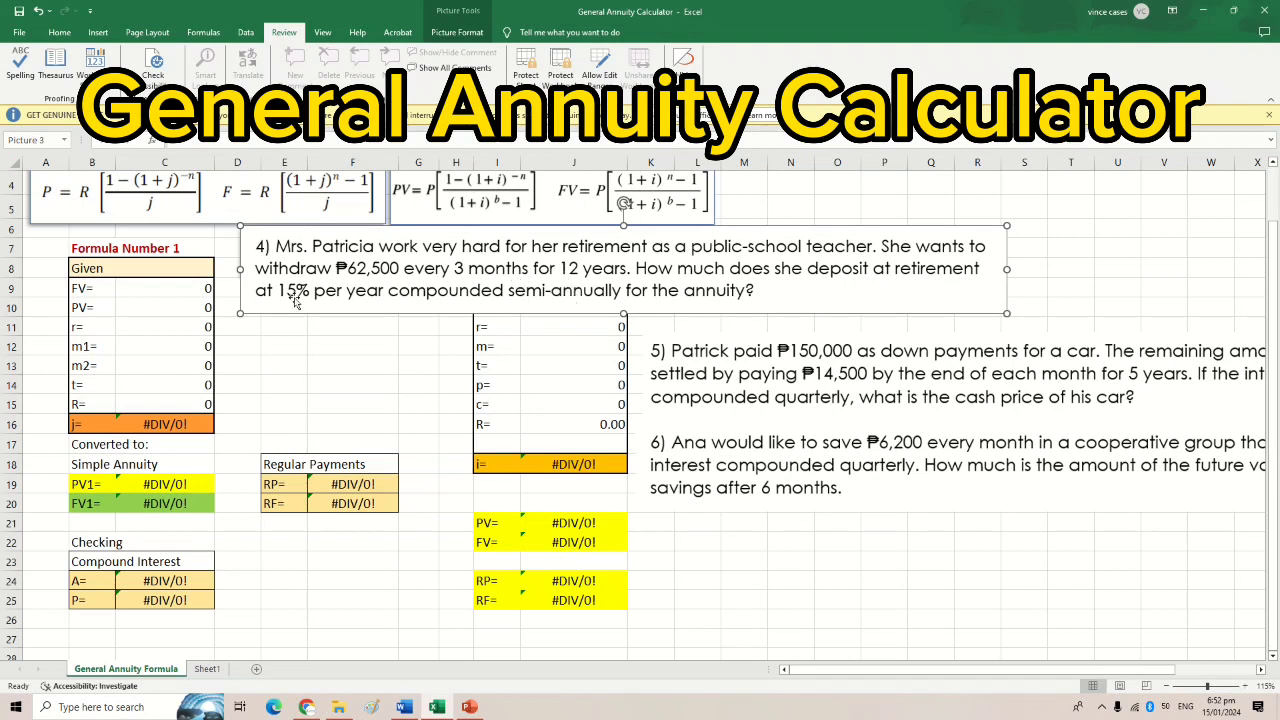
pyautogui.scroll(1, 292, 300)
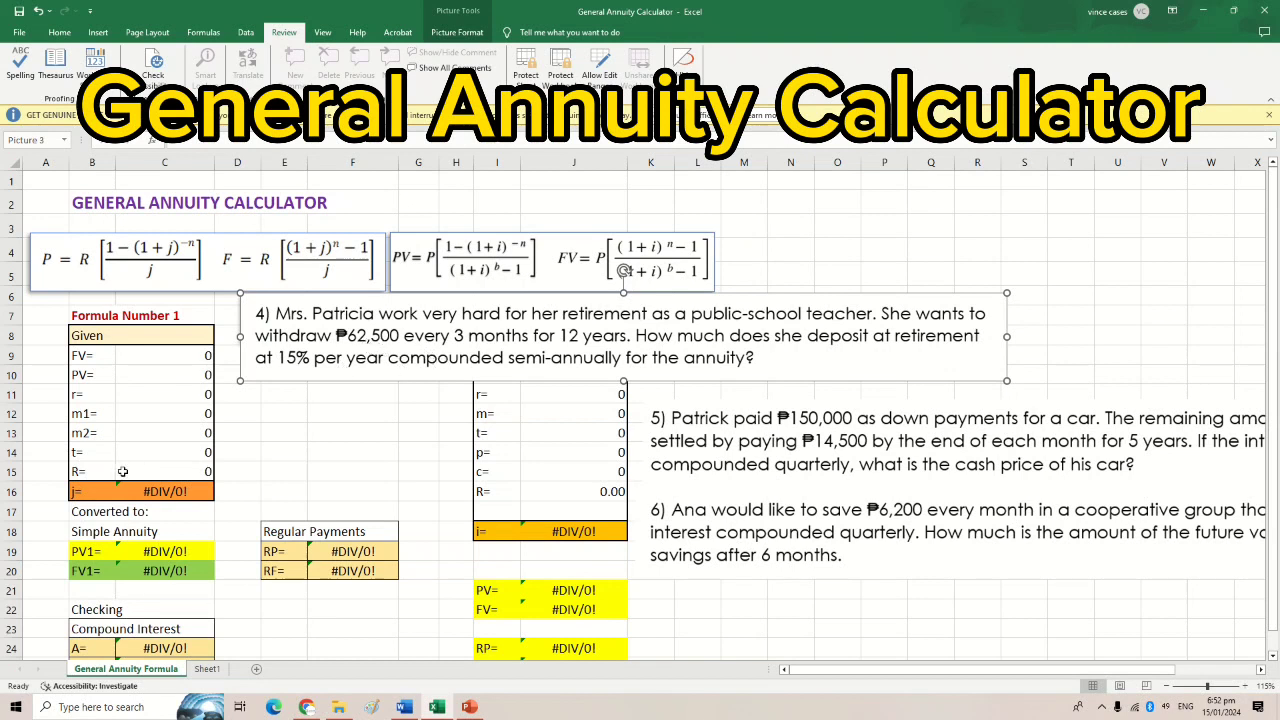
# Step: In the Formula Number 1 table, set R to 62,500, t to 12 and r to 0.15
pyautogui.click(191, 471)
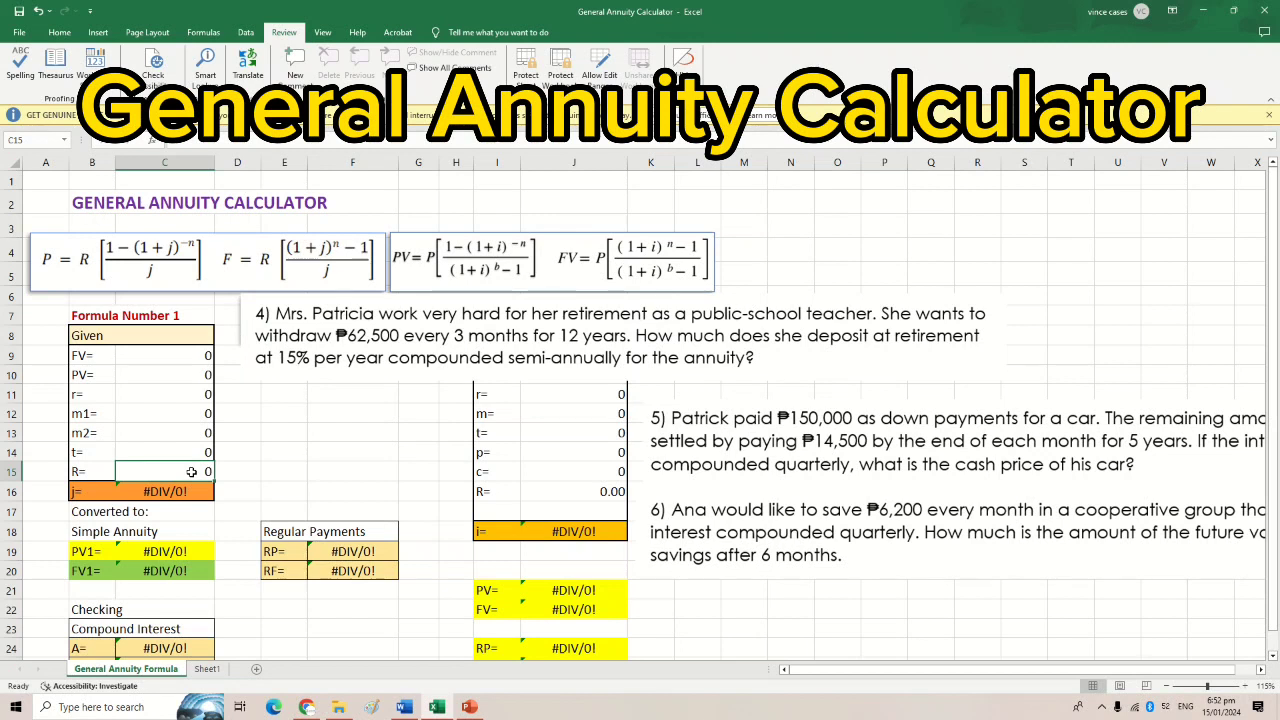
pyautogui.write('62,500')
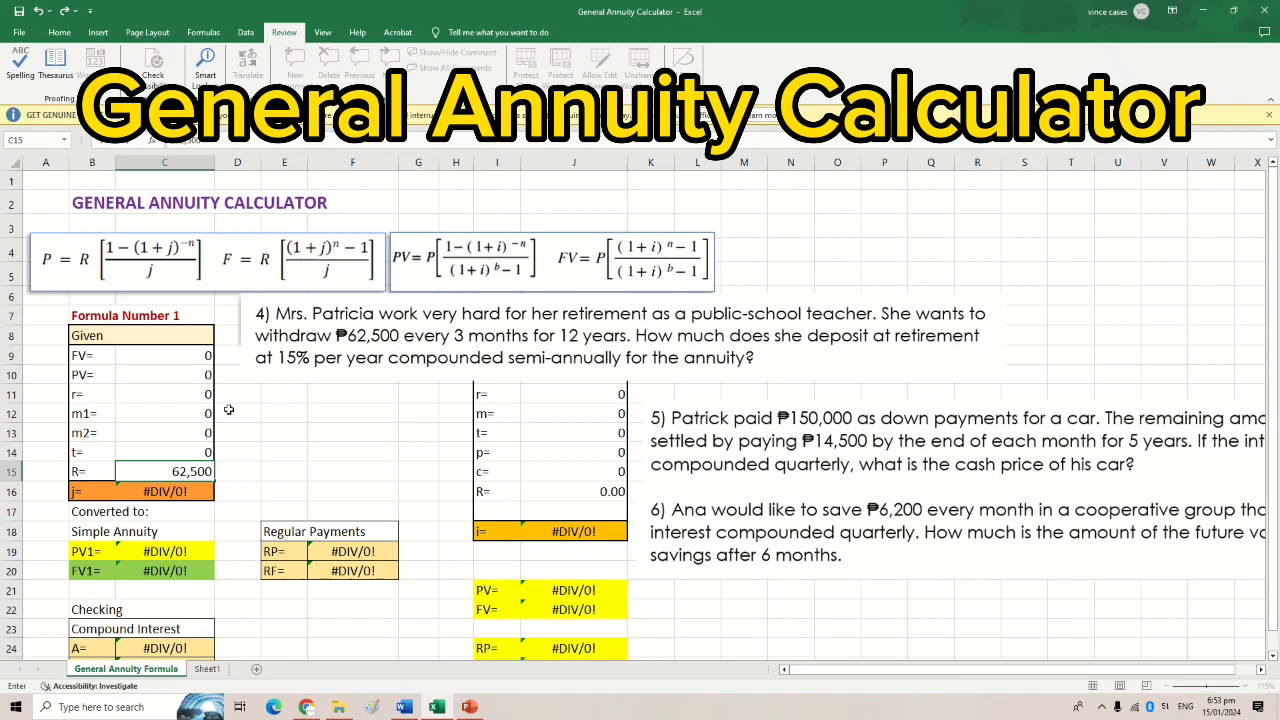
pyautogui.click(183, 451)
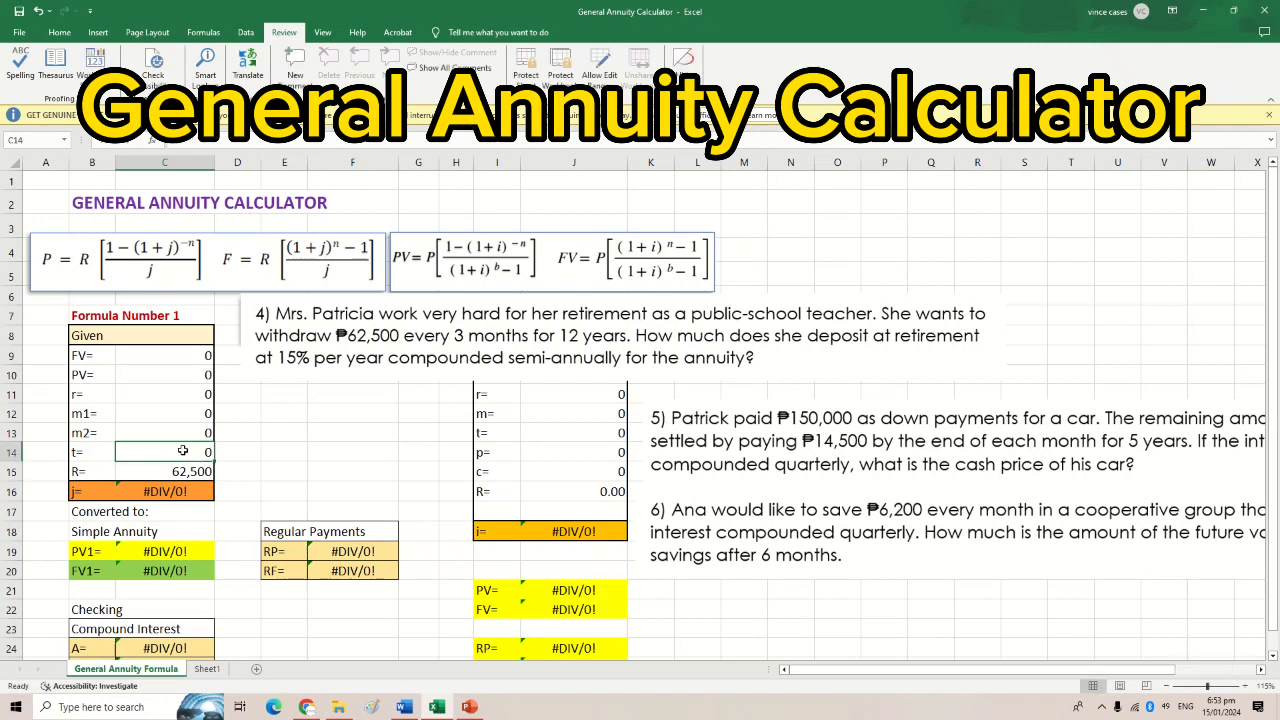
pyautogui.write('12')
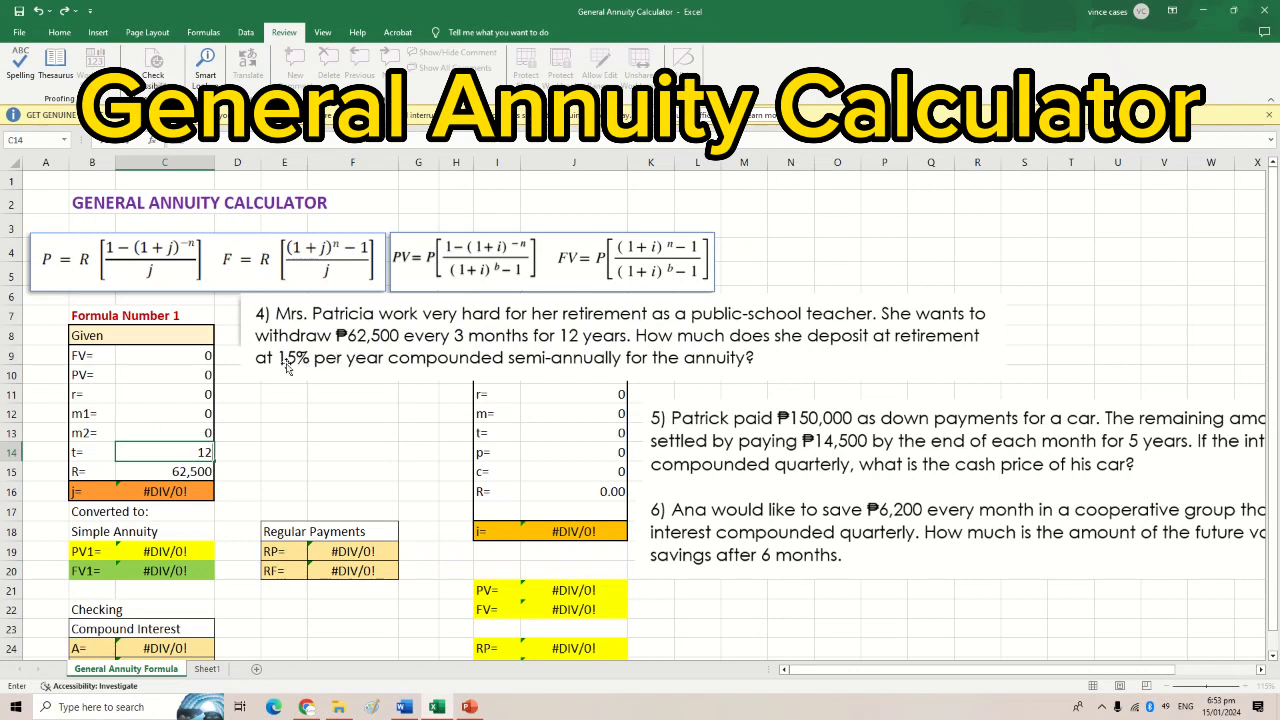
pyautogui.click(192, 394)
pyautogui.write('0')
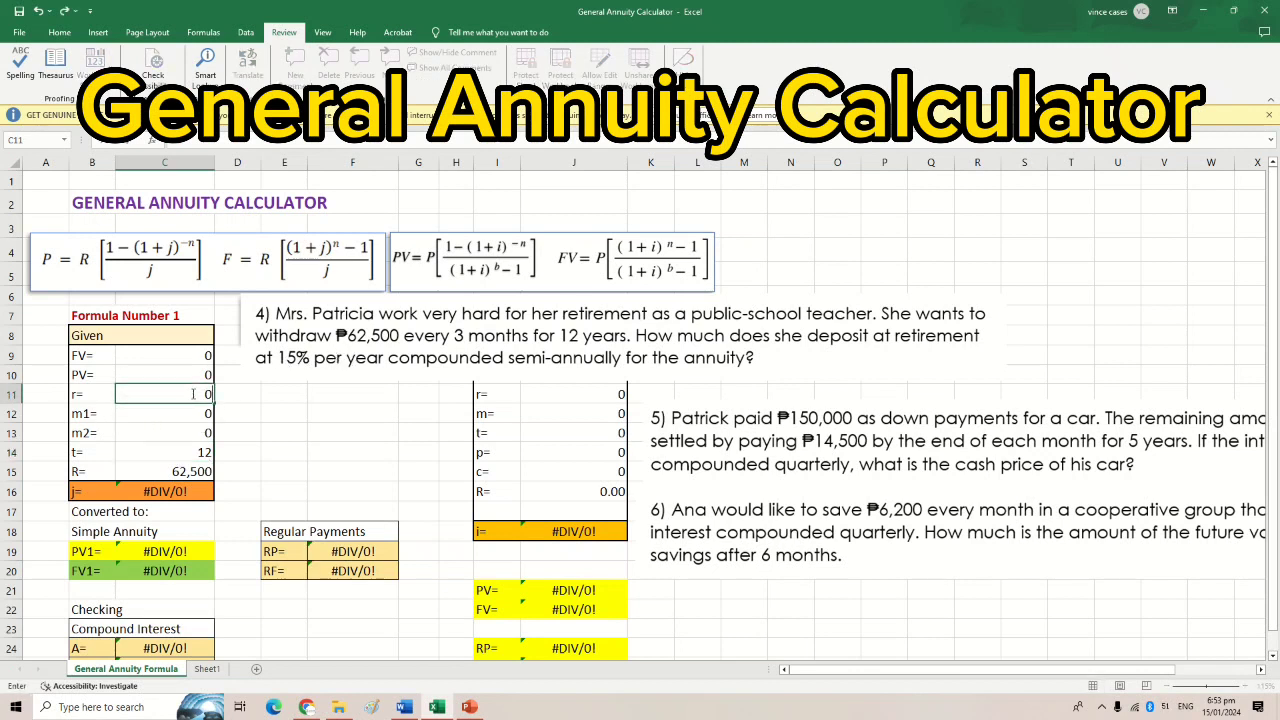
pyautogui.write('.15')
# Step: Set m2 to 2 and m1 to 4 in the Formula Number 1 table
pyautogui.click(203, 433)
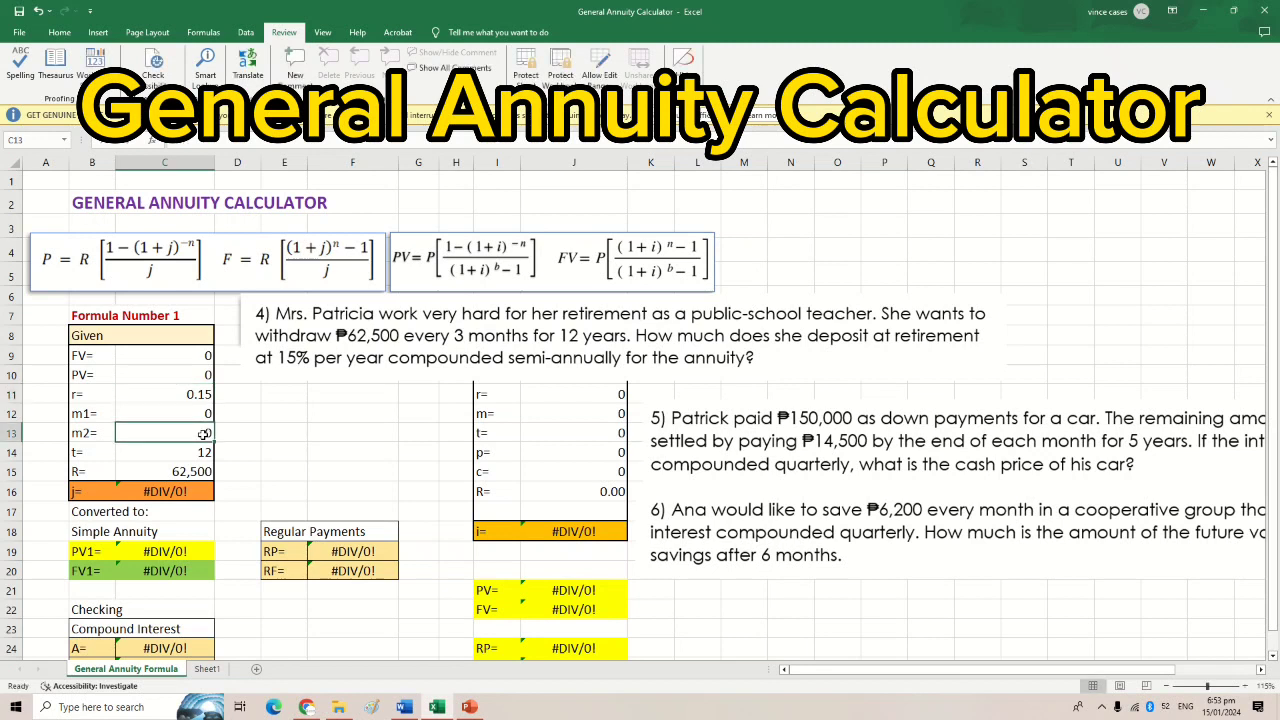
pyautogui.write('2')
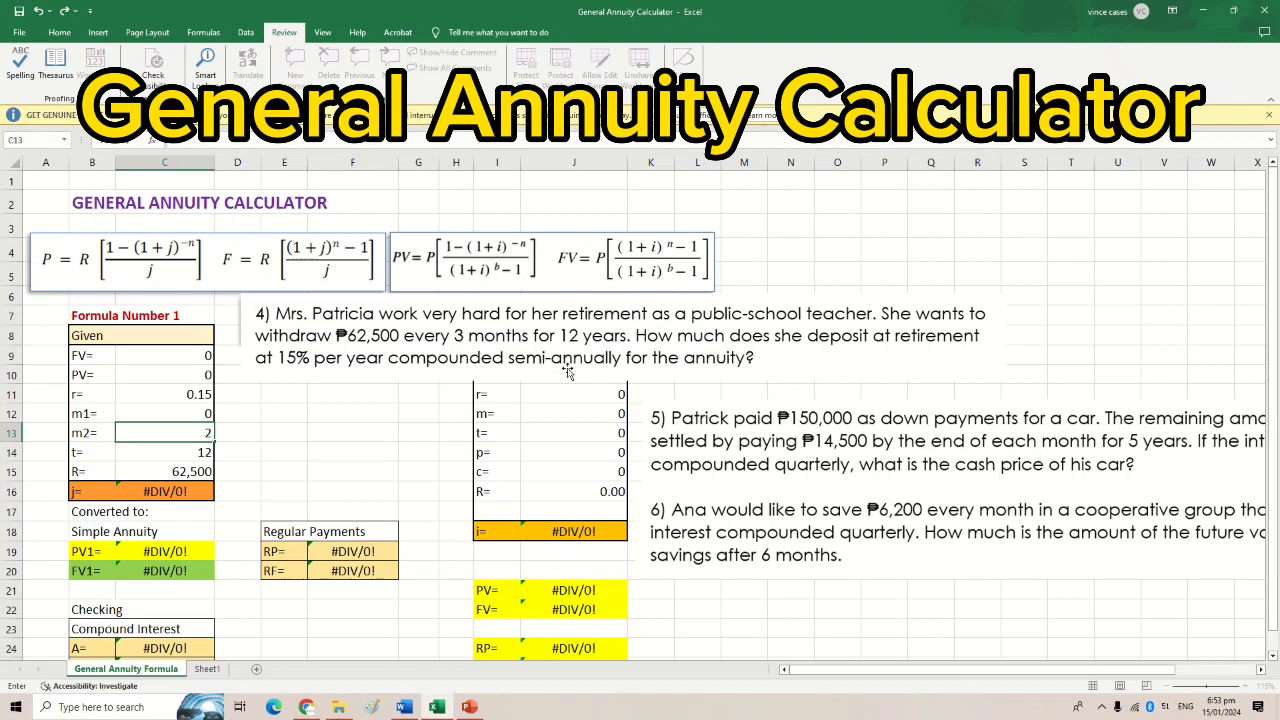
pyautogui.click(205, 413)
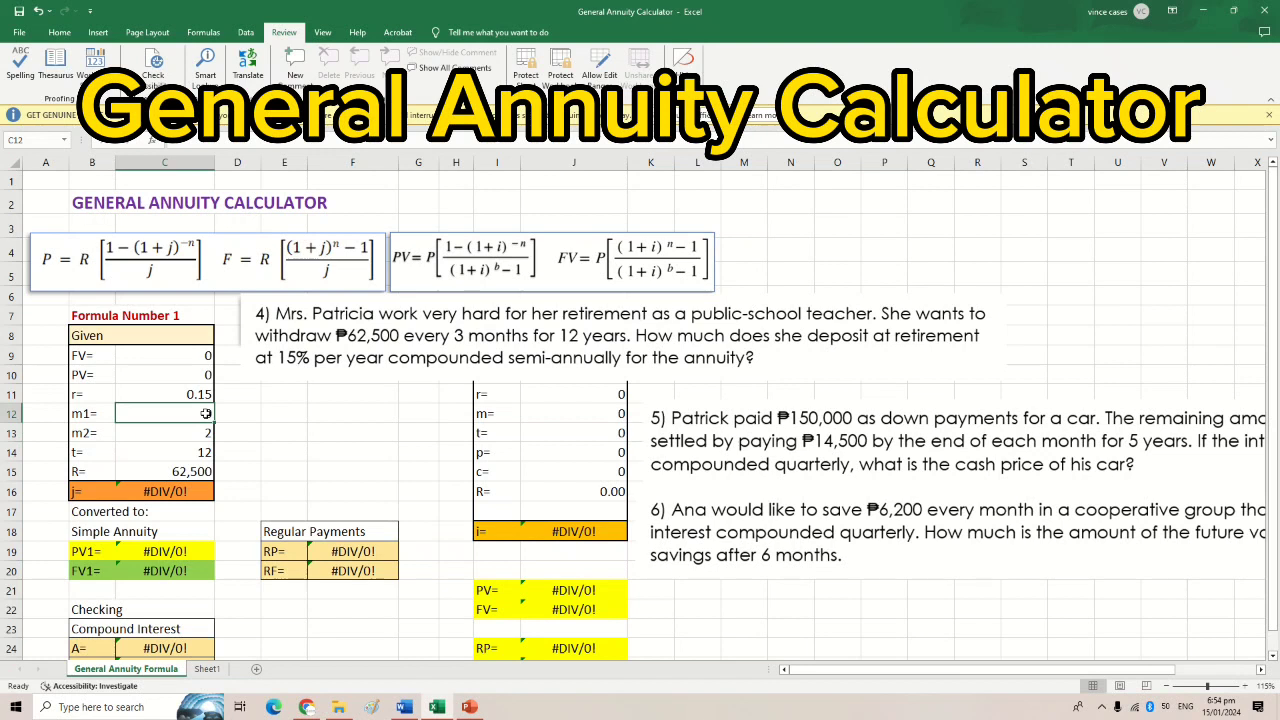
pyautogui.write('4')
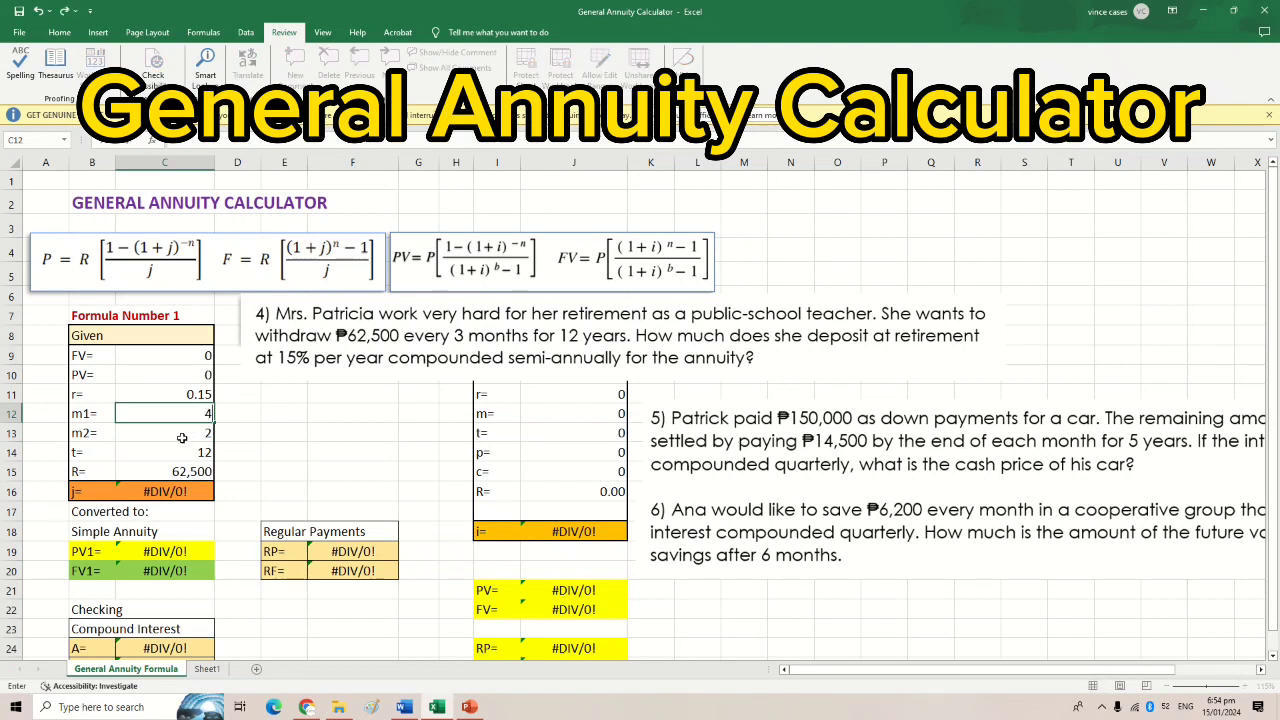
pyautogui.click(182, 436)
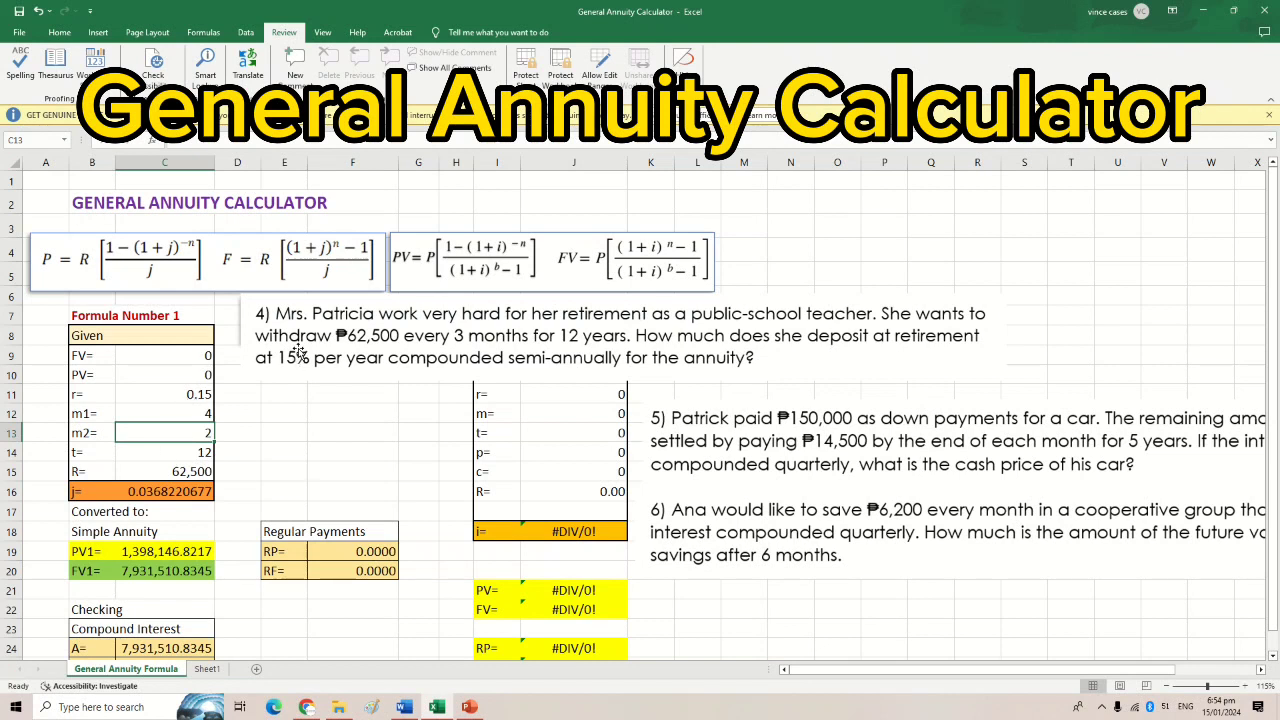
# Step: Move the problem 4 picture down so it sits just below the j formula picture
pyautogui.moveTo(324, 346); pyautogui.dragTo(317, 417)
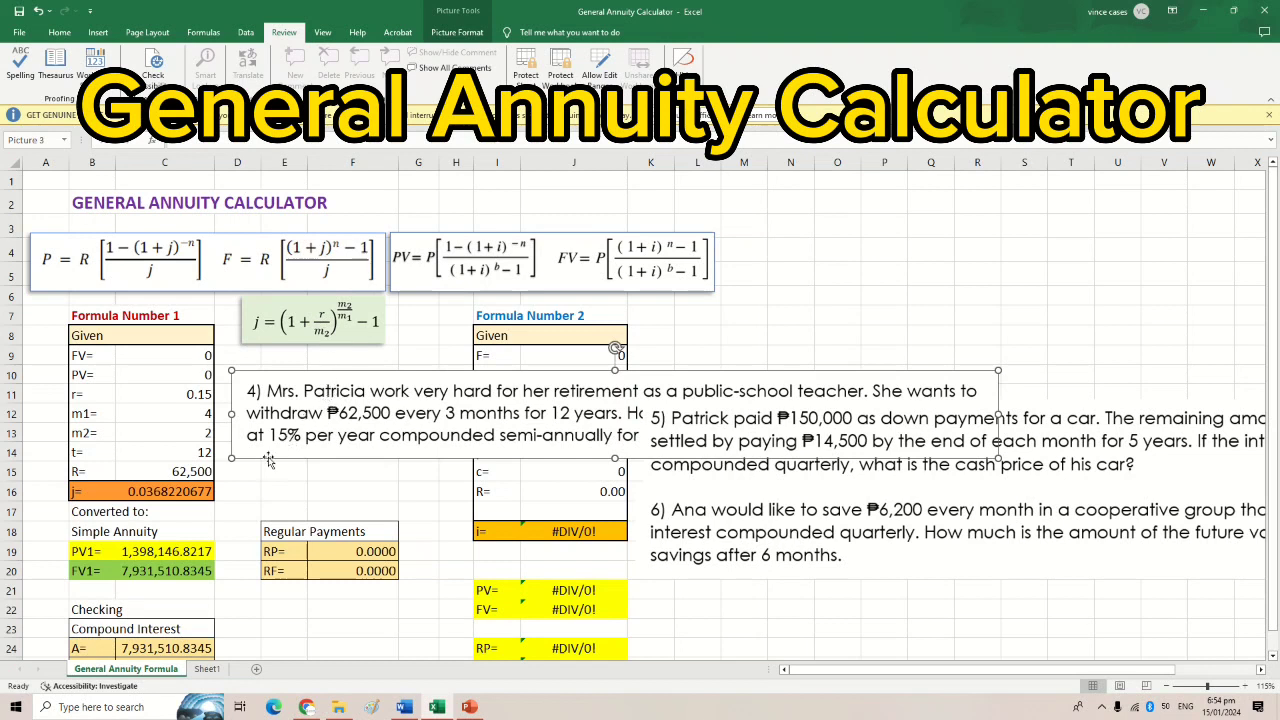
pyautogui.scroll(-1, 239, 491)
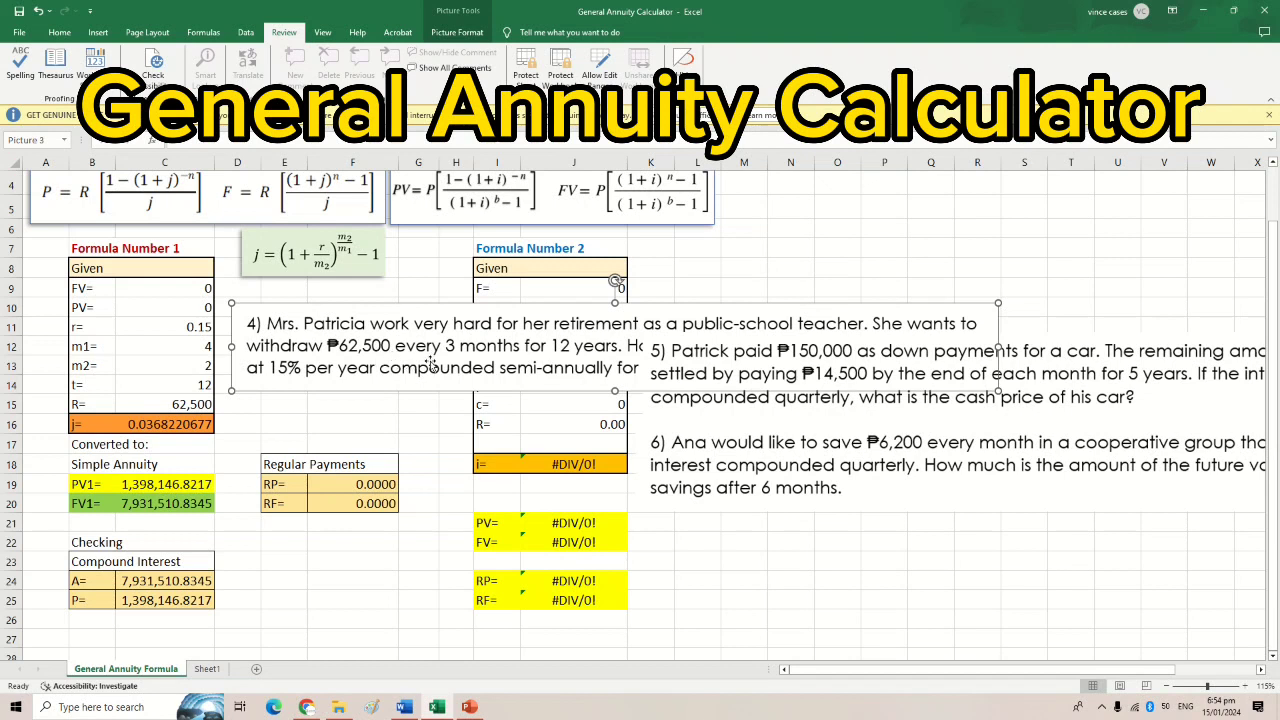
pyautogui.moveTo(398, 372); pyautogui.dragTo(396, 337)
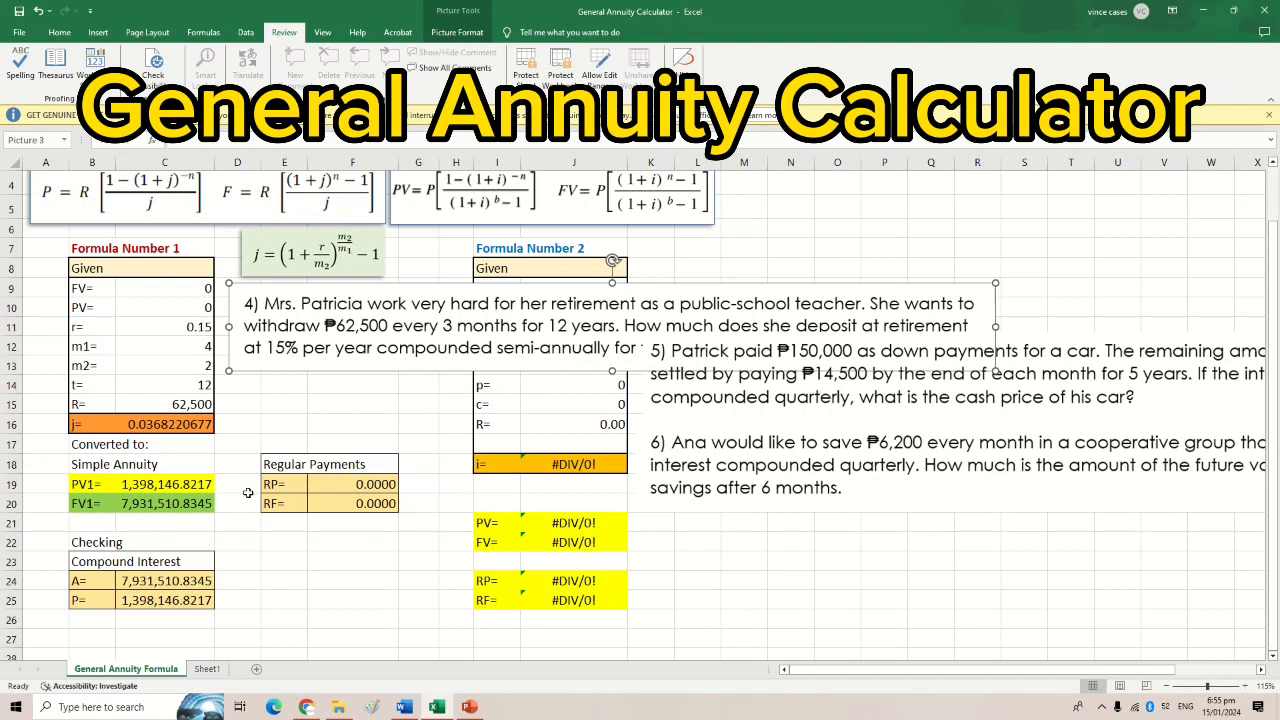
# Step: Copy the PV1 result and paste it as a value into the PV input of Formula Number 1
pyautogui.click(161, 487)
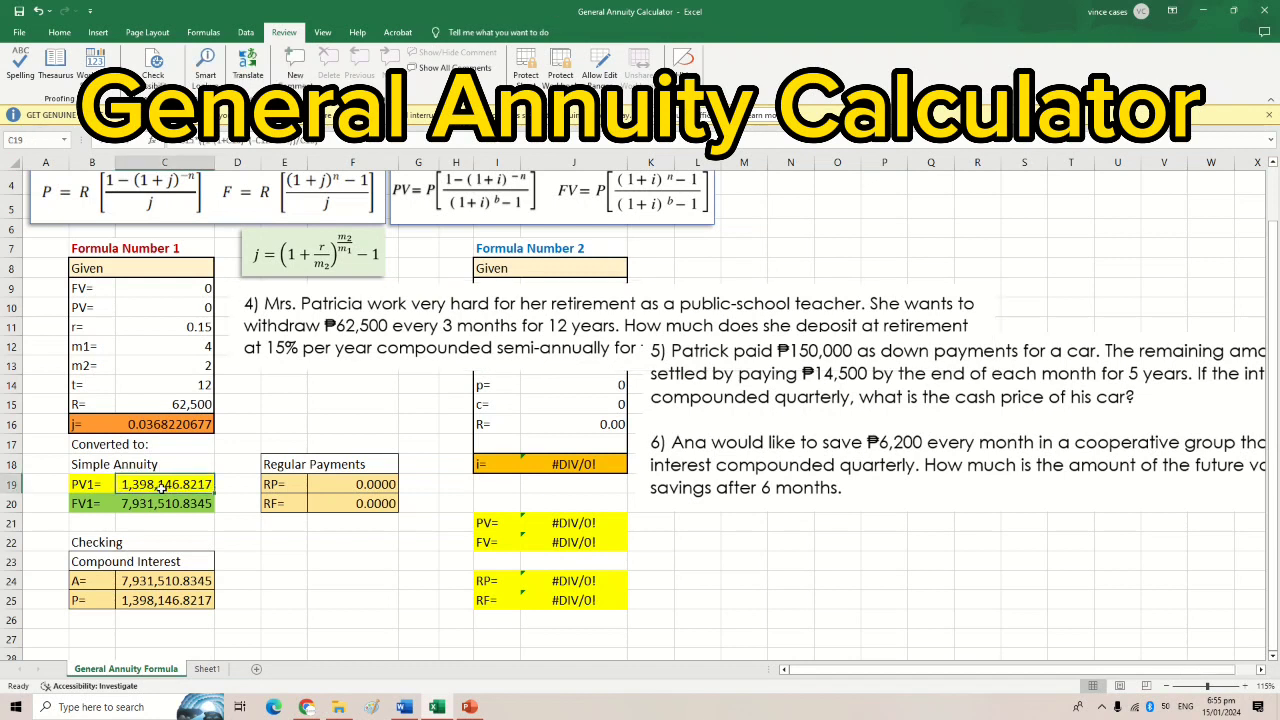
pyautogui.hotkey('ctrl', 'c')
pyautogui.click(161, 306)
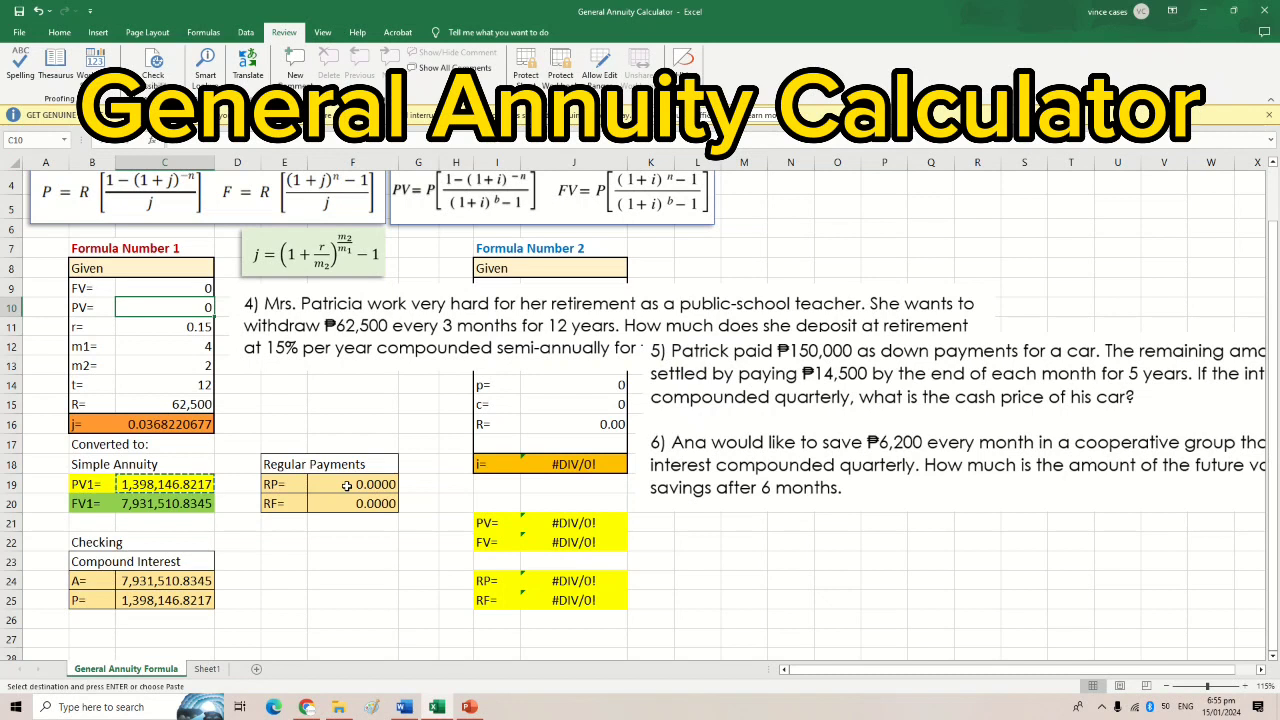
pyautogui.rightClick(157, 308)
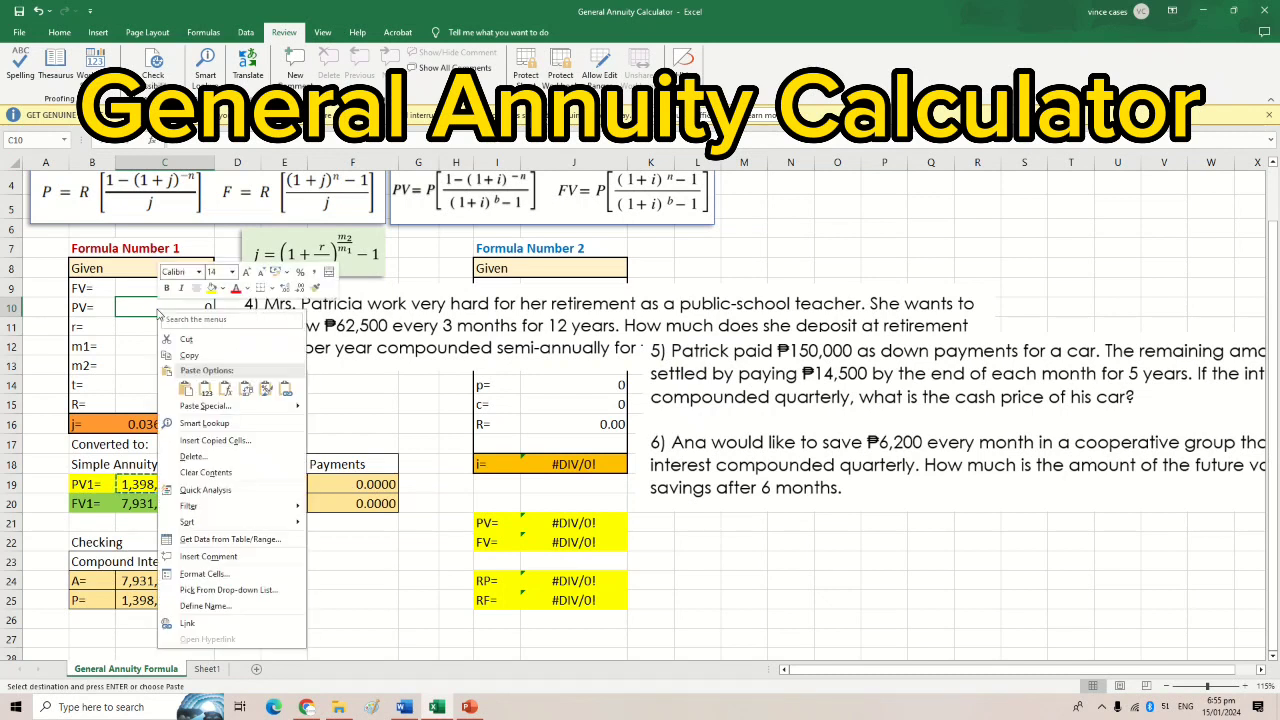
pyautogui.click(205, 389)
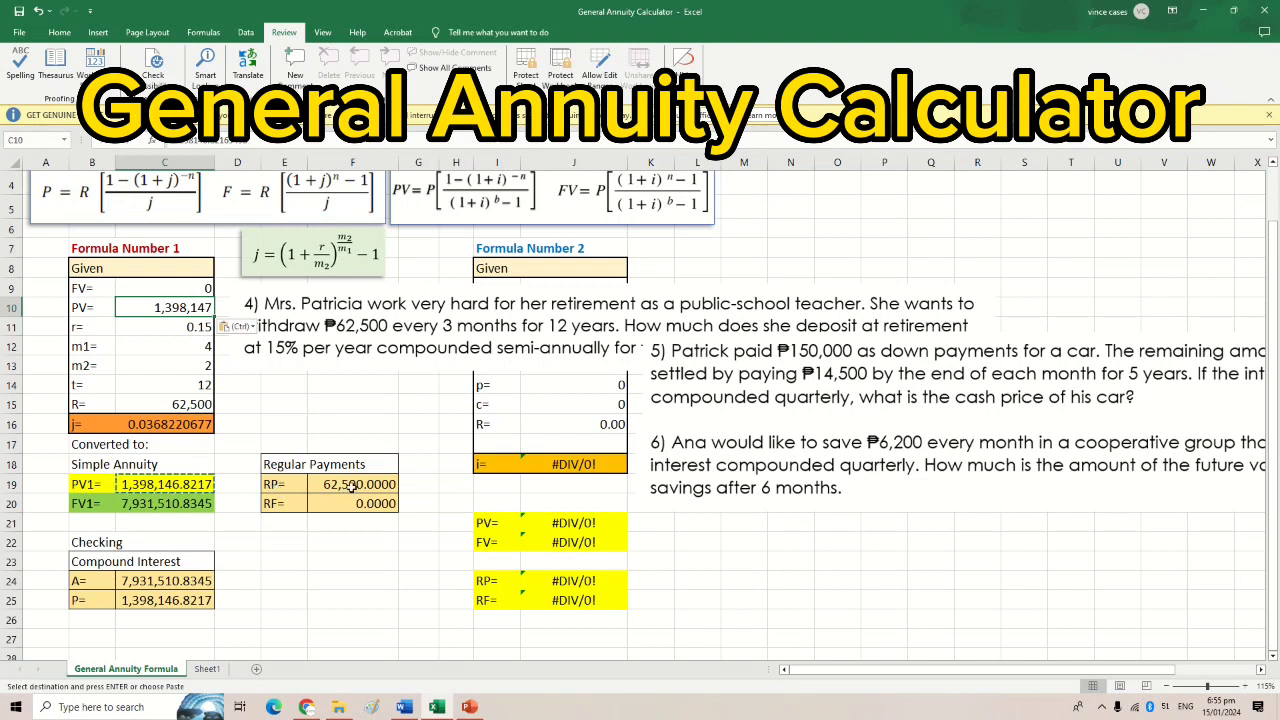
# Step: Copy the FV1 result and paste it as a value into the FV input of Formula Number 1
pyautogui.click(160, 506)
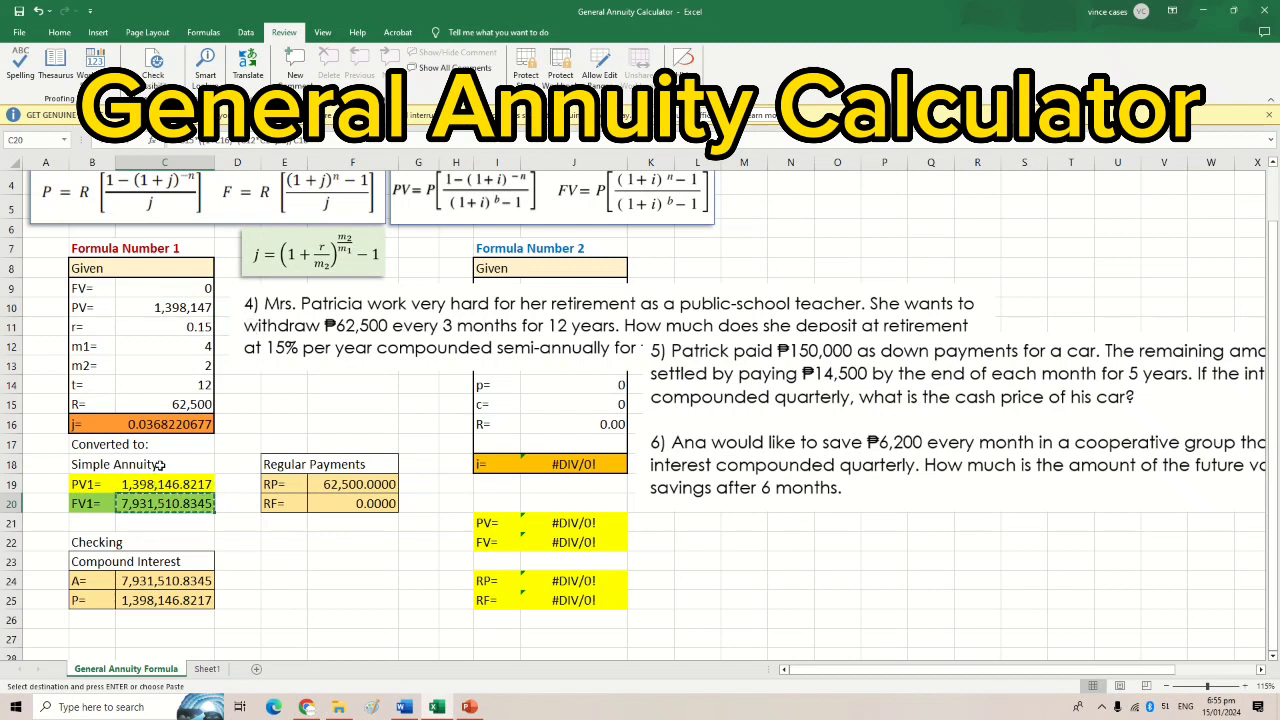
pyautogui.click(179, 288)
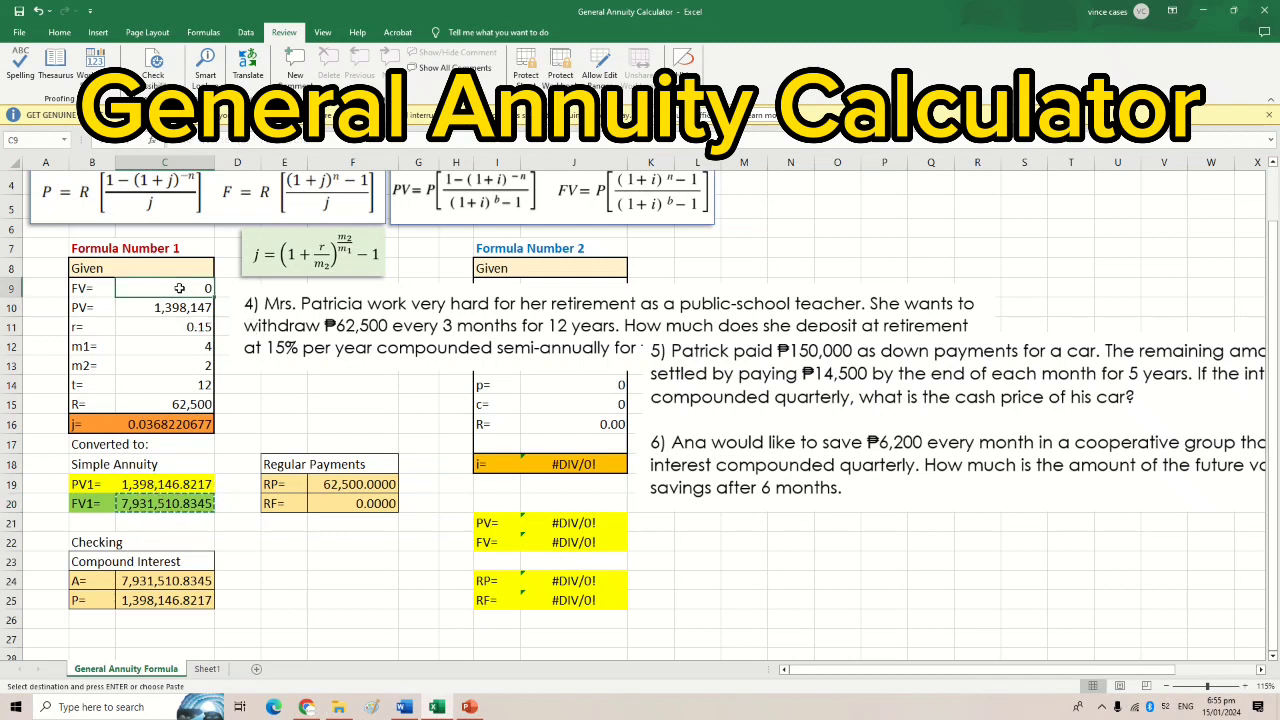
pyautogui.rightClick(179, 288)
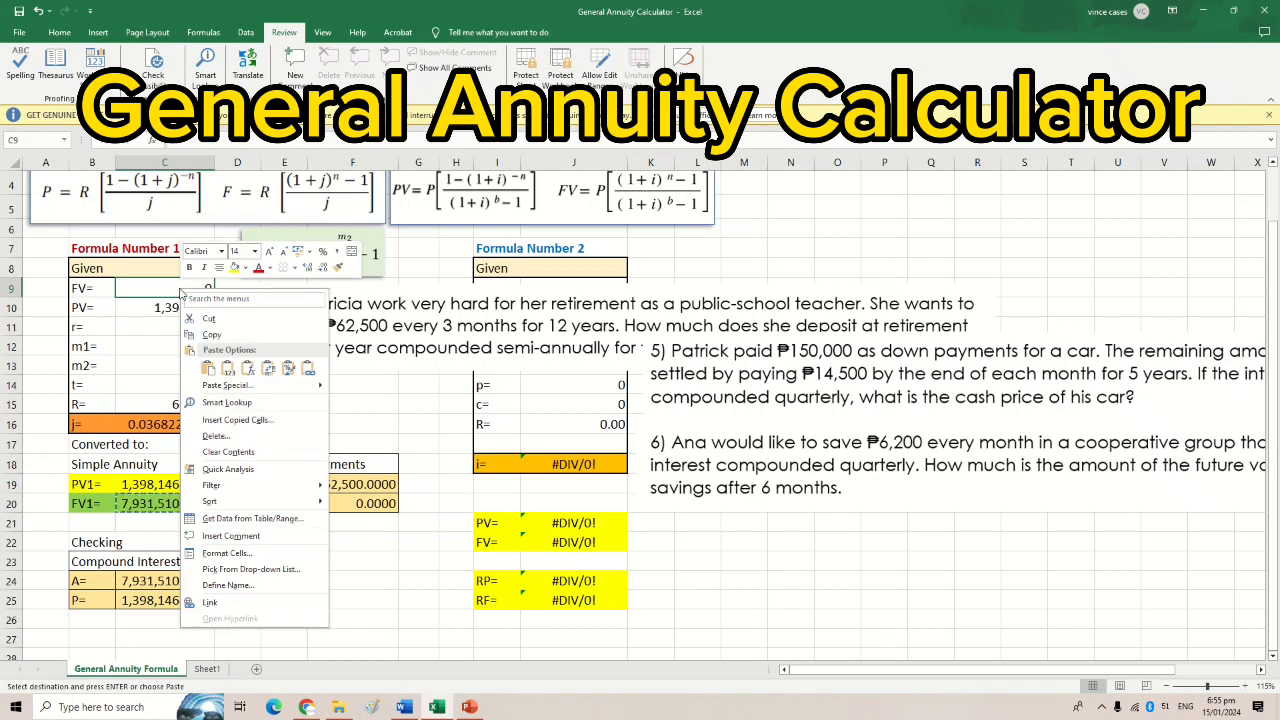
pyautogui.click(229, 370)
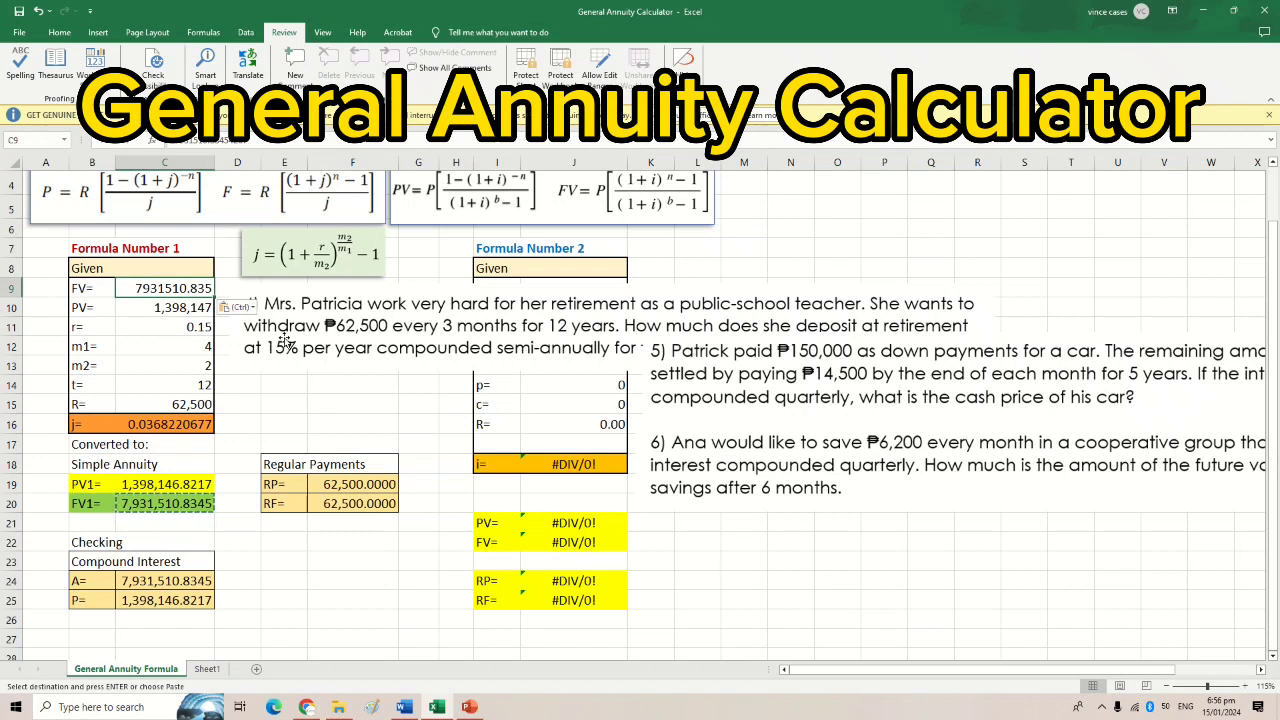
# Step: Move the problem 4 picture back above problem 5, and set R to 62,500 and t to 12 in the Formula Number 2 table
pyautogui.moveTo(290, 340); pyautogui.dragTo(699, 297)
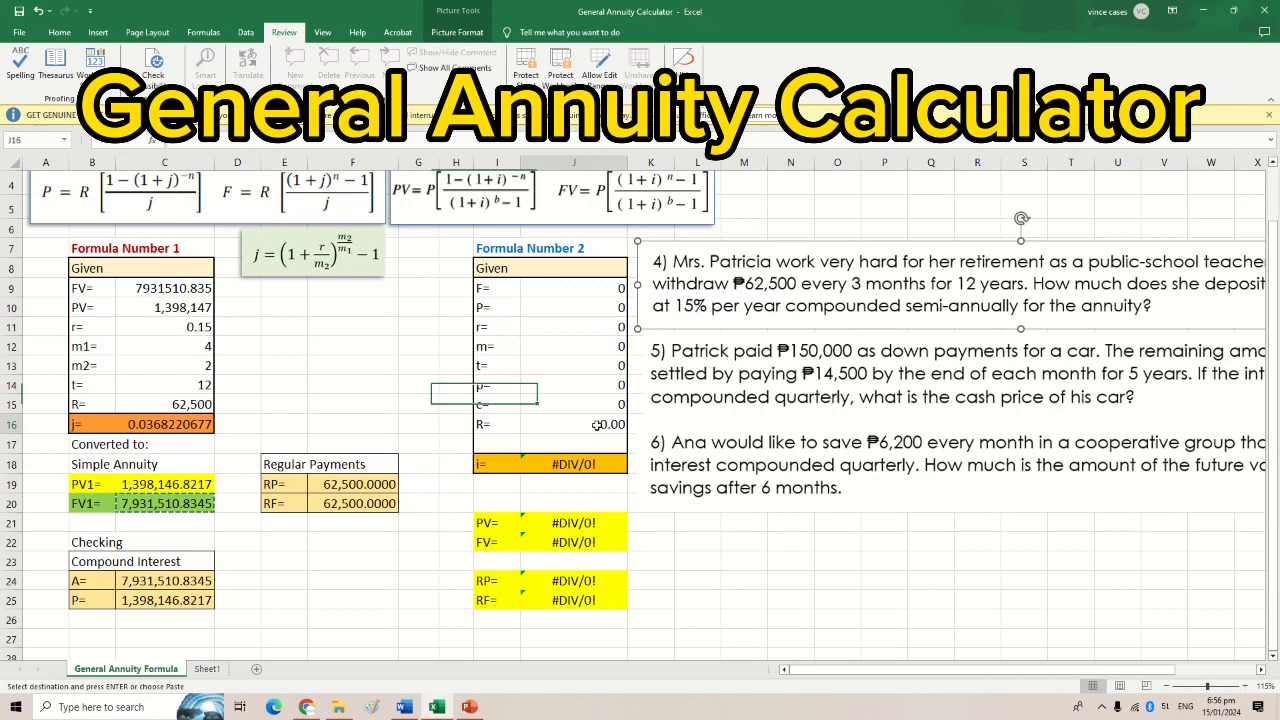
pyautogui.click(597, 425)
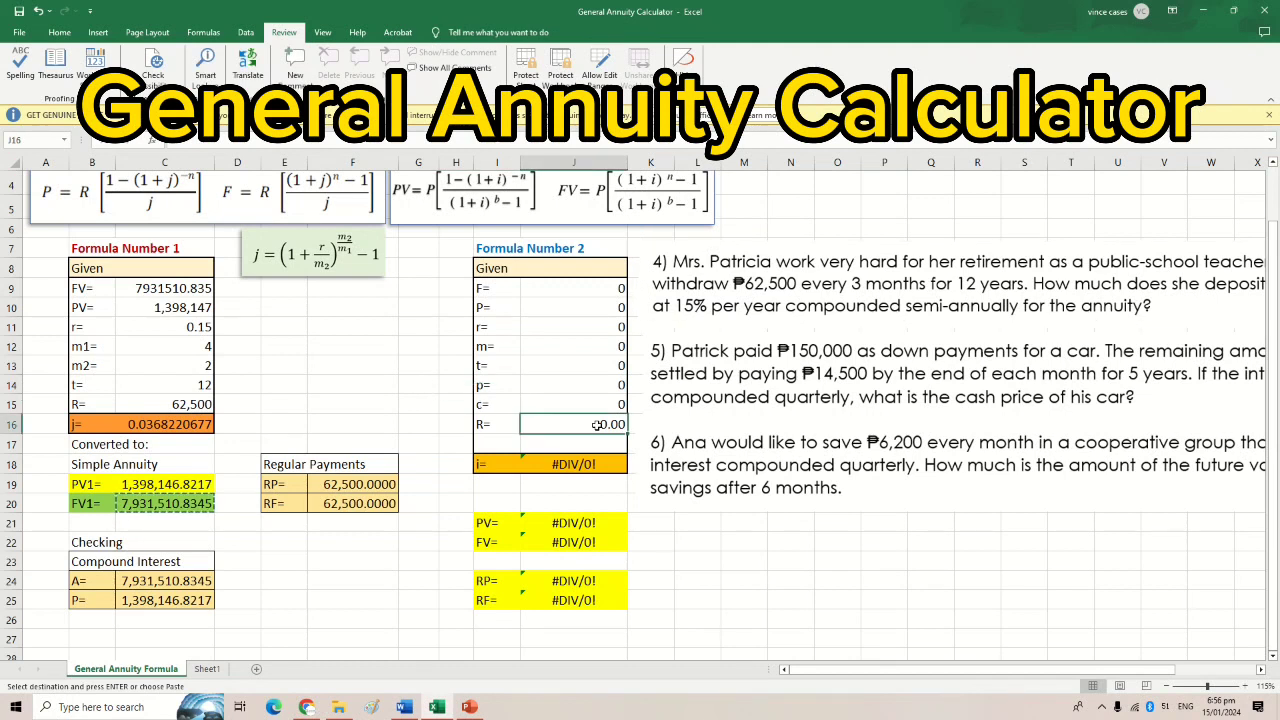
pyautogui.write('62500')
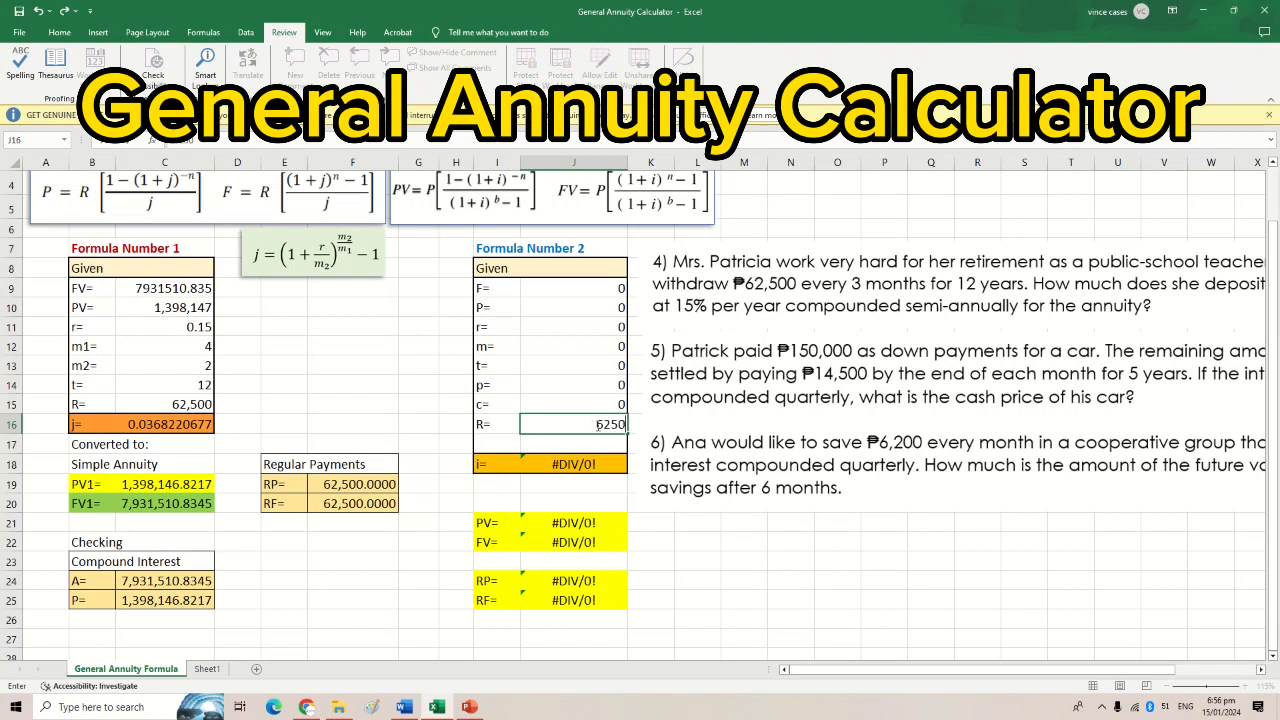
pyautogui.click(604, 364)
pyautogui.write('12')
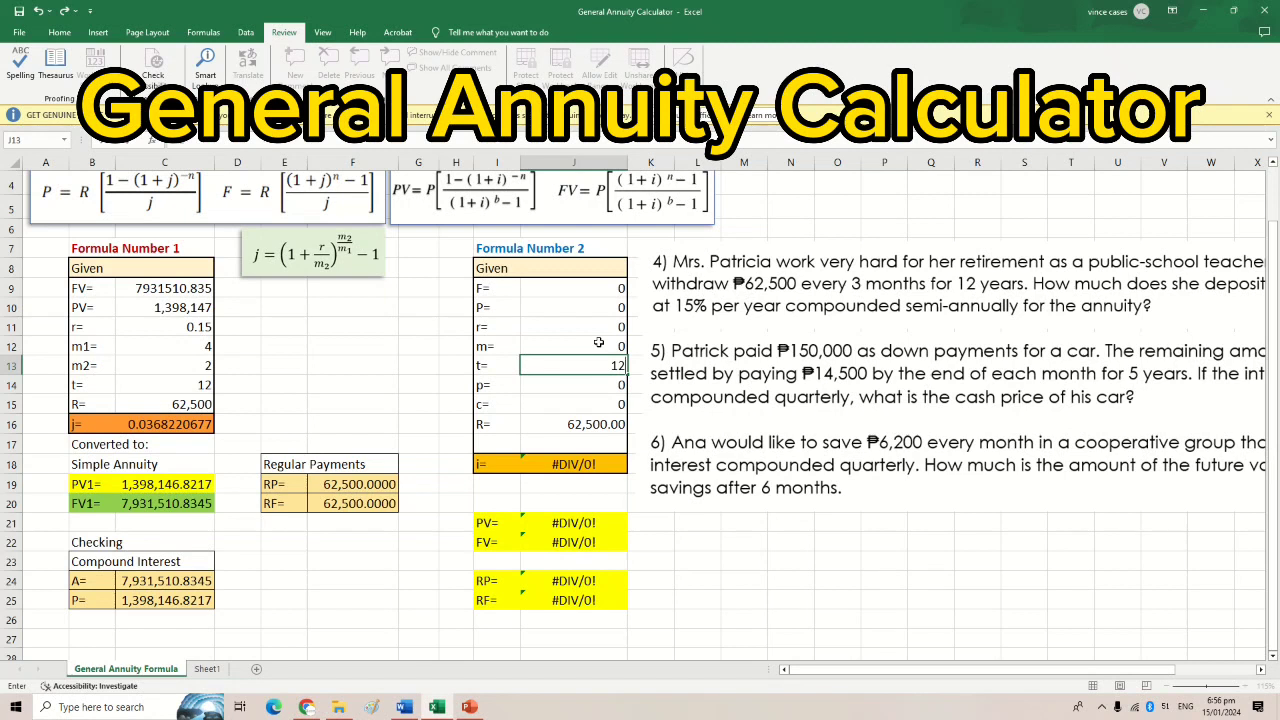
# Step: Set m to 2 and r to 0.15 in the Formula Number 2 table
pyautogui.click(598, 344)
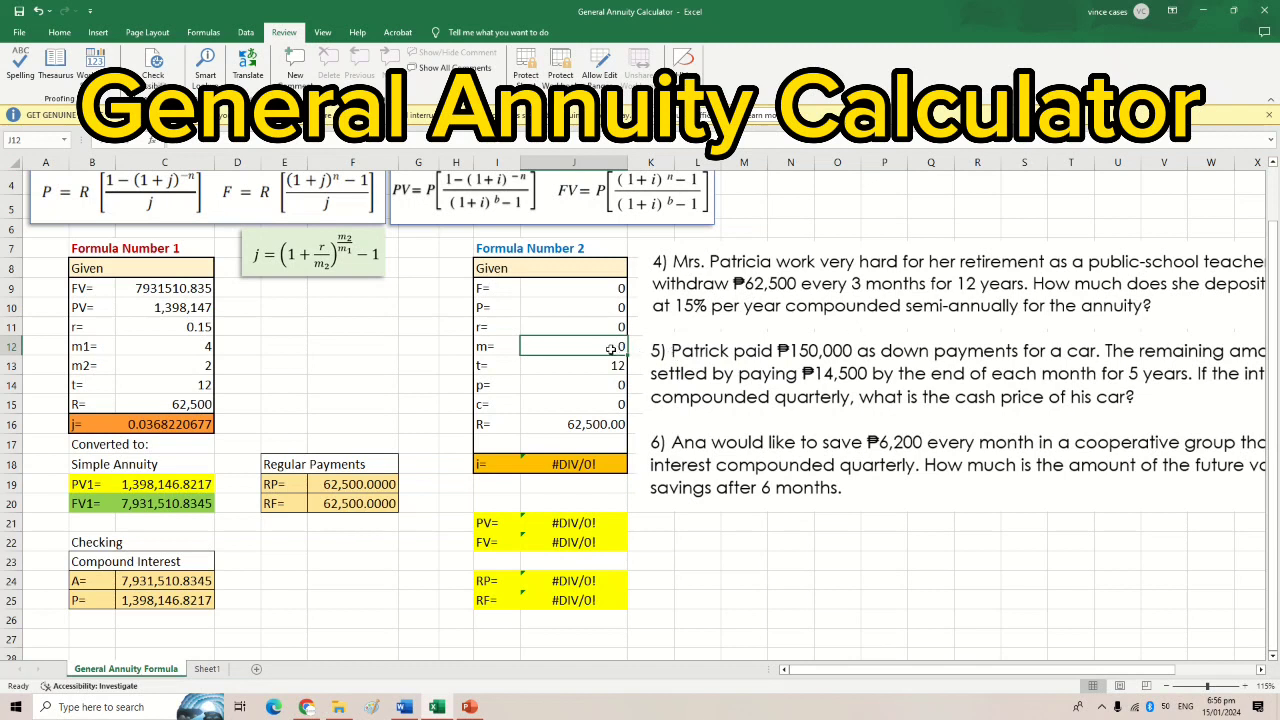
pyautogui.write('2')
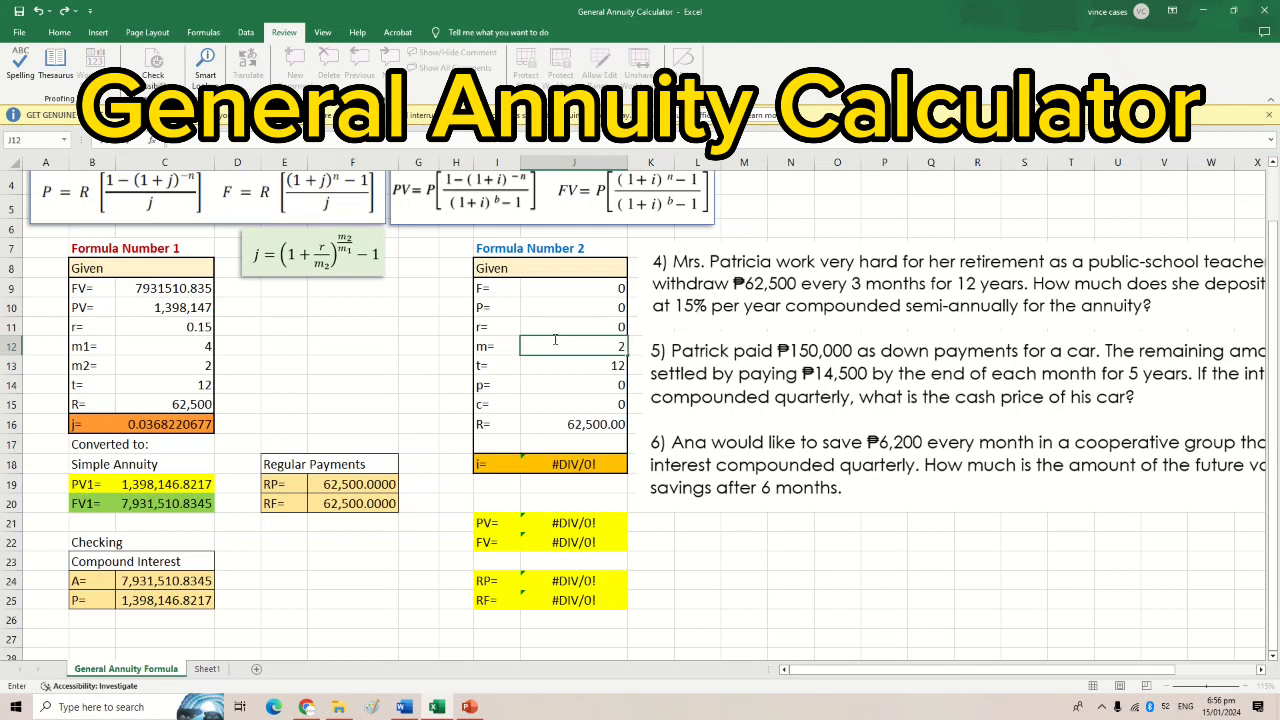
pyautogui.click(590, 327)
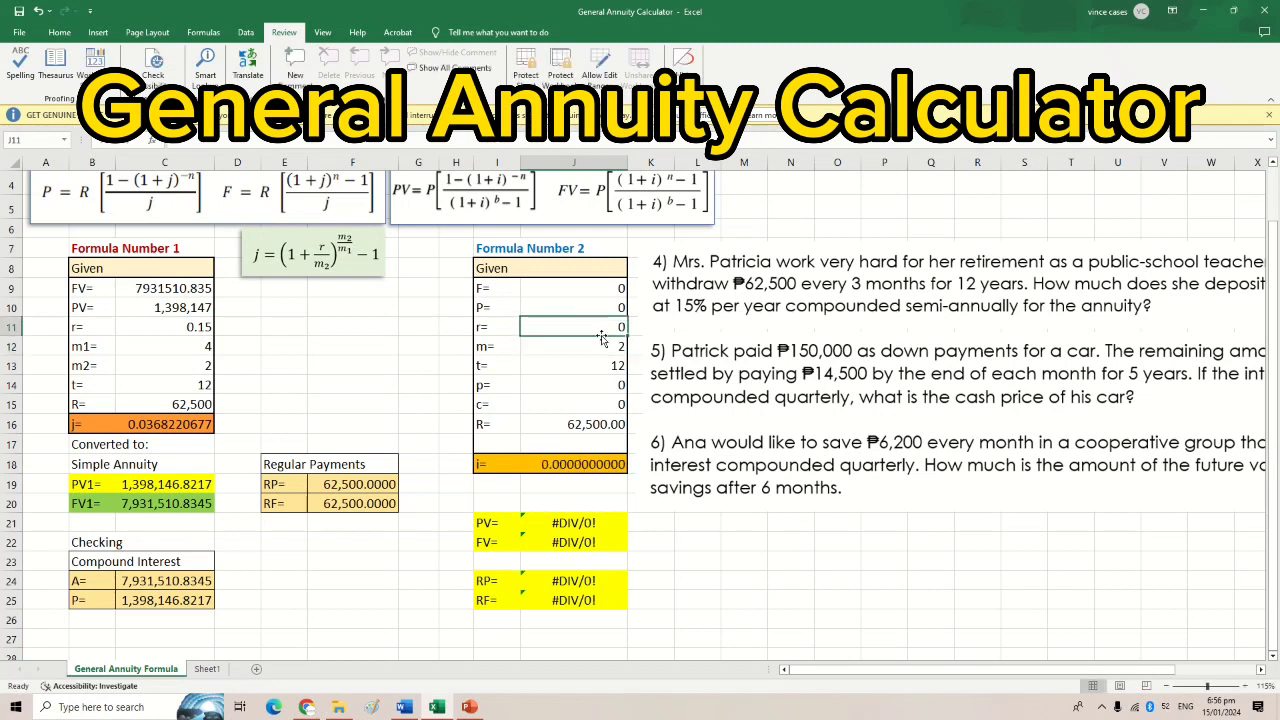
pyautogui.write('0.15')
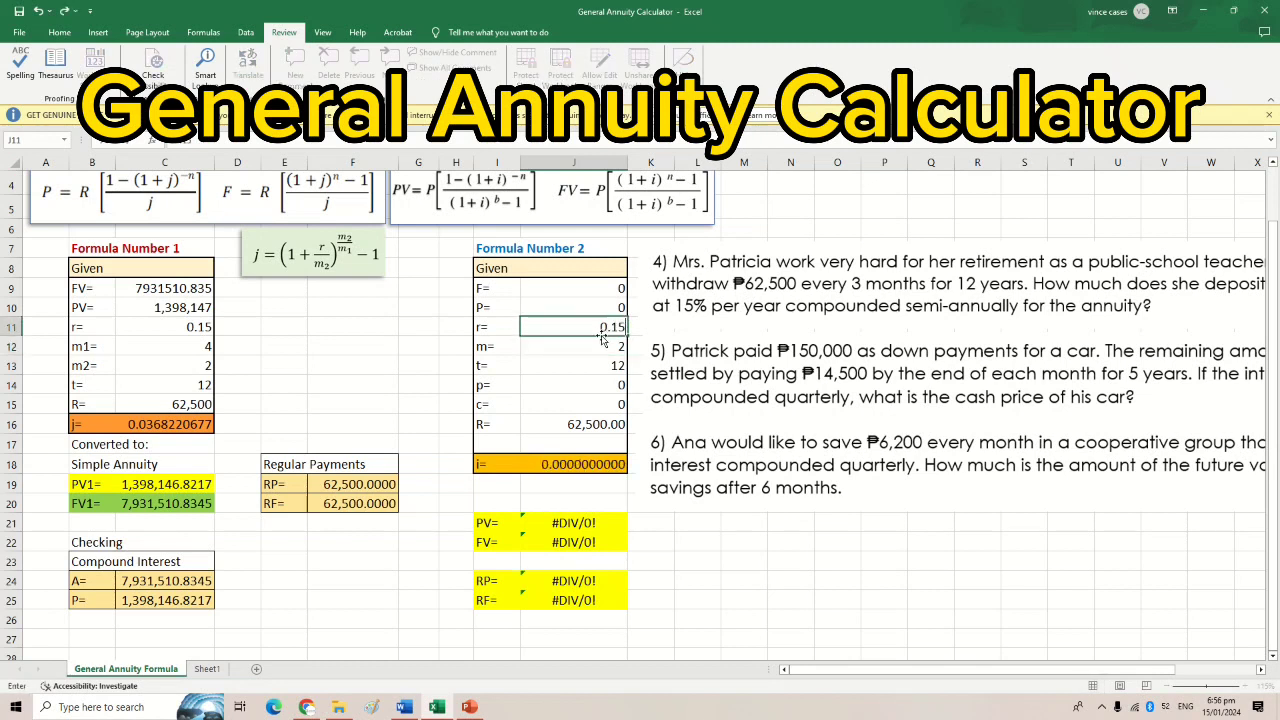
pyautogui.click(594, 352)
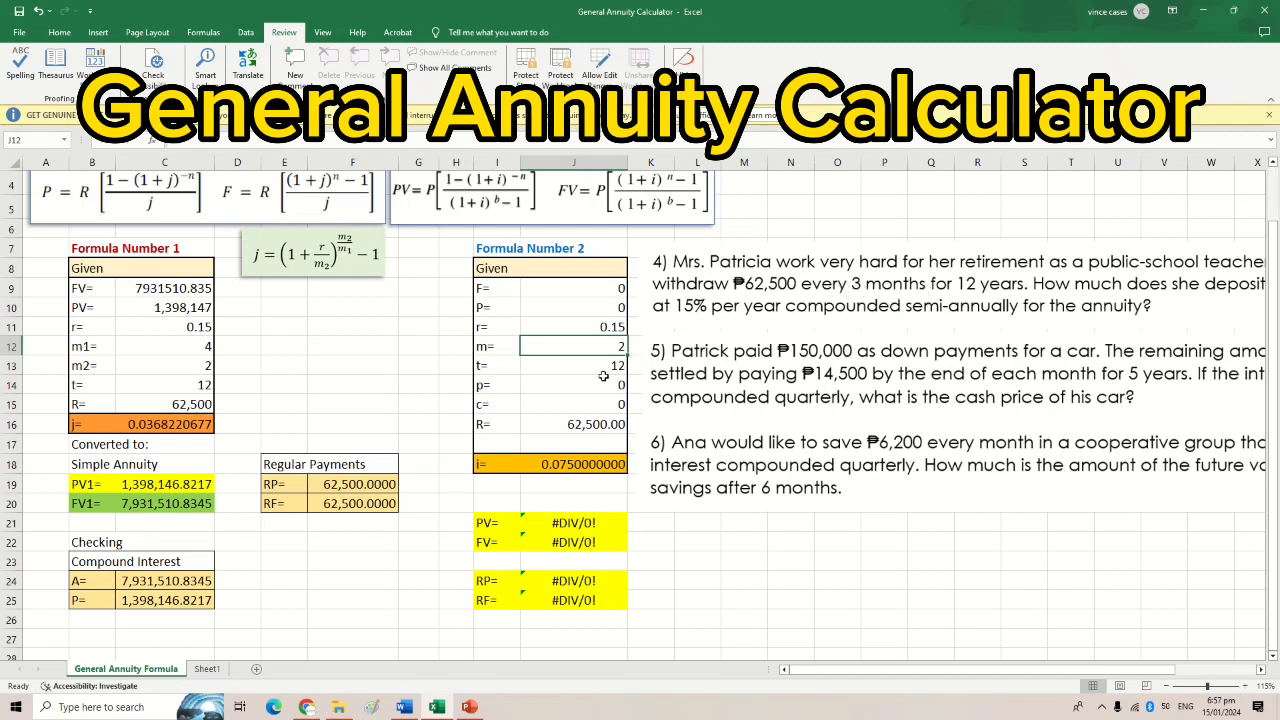
# Step: Set both p and c to 6 in the Formula Number 2 table
pyautogui.click(619, 384)
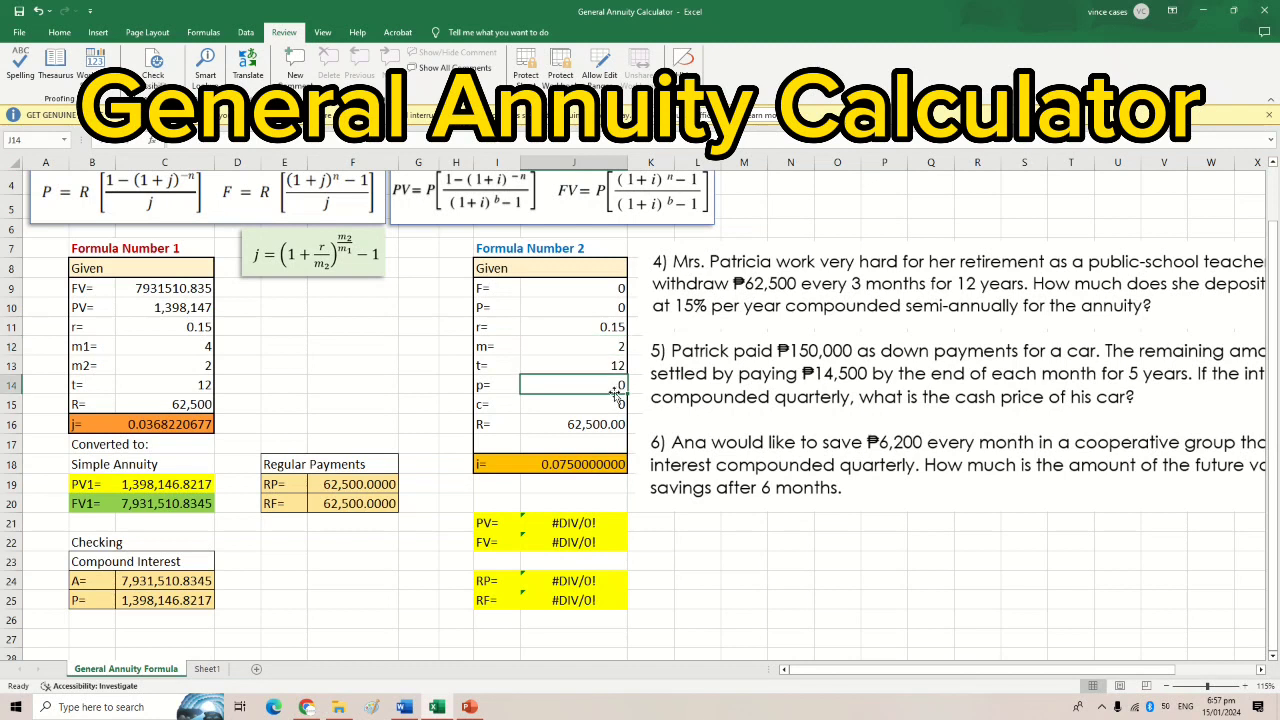
pyautogui.write('3')
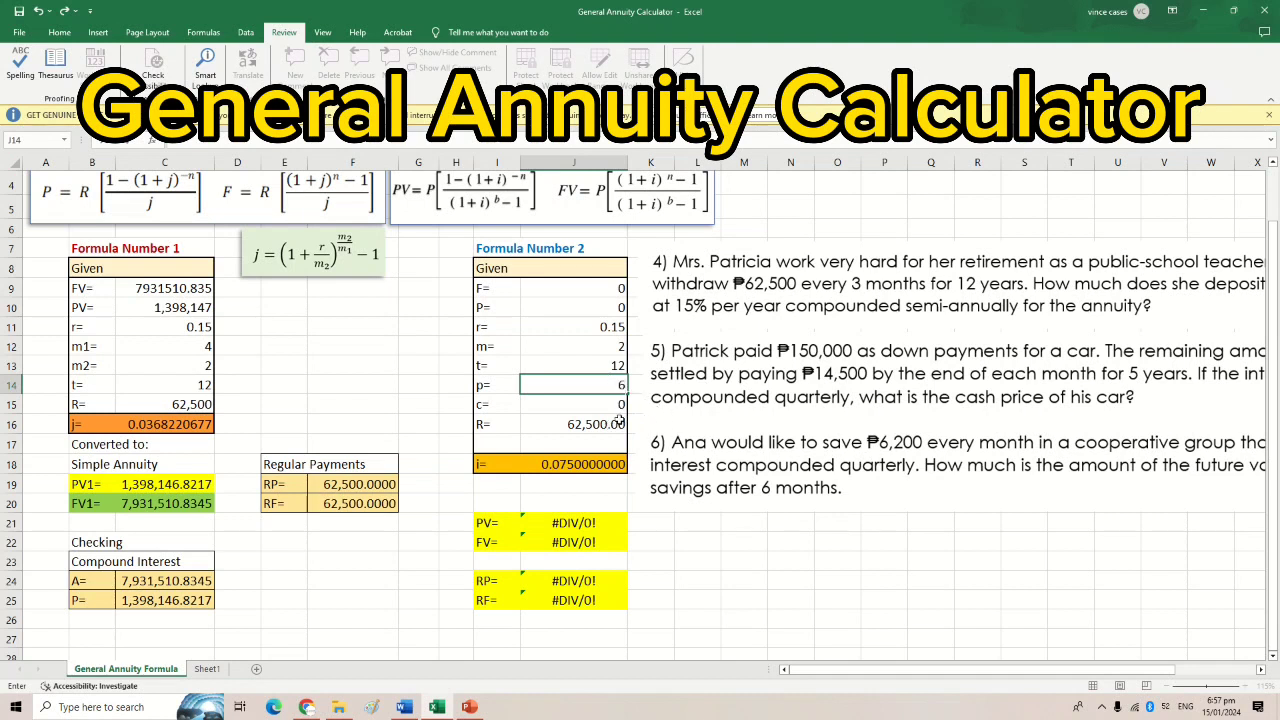
pyautogui.press('Return')
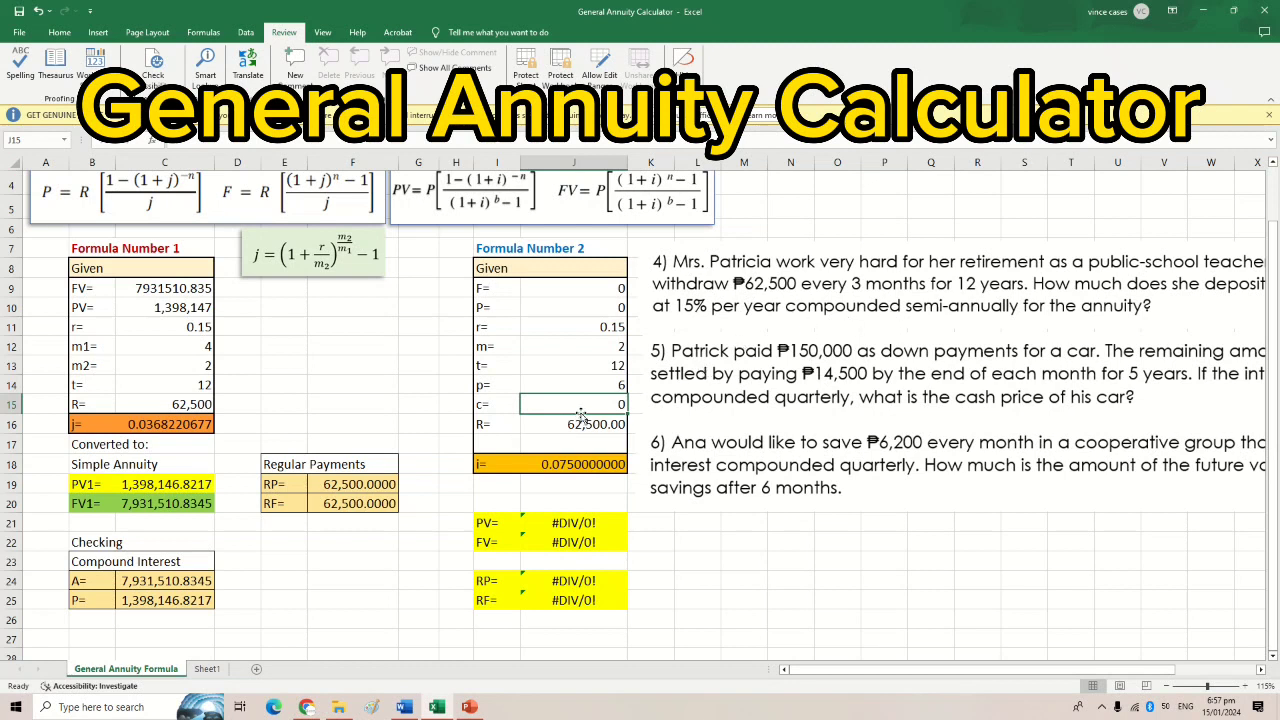
pyautogui.write('6')
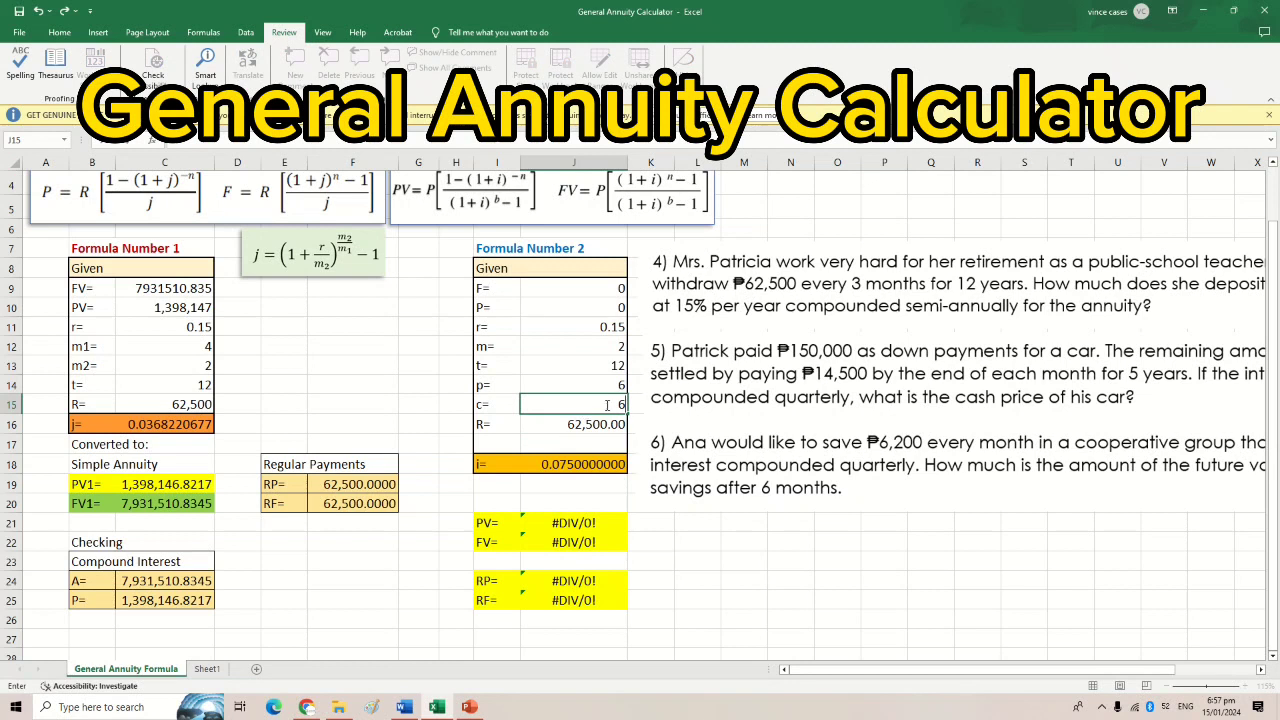
pyautogui.press('Return')
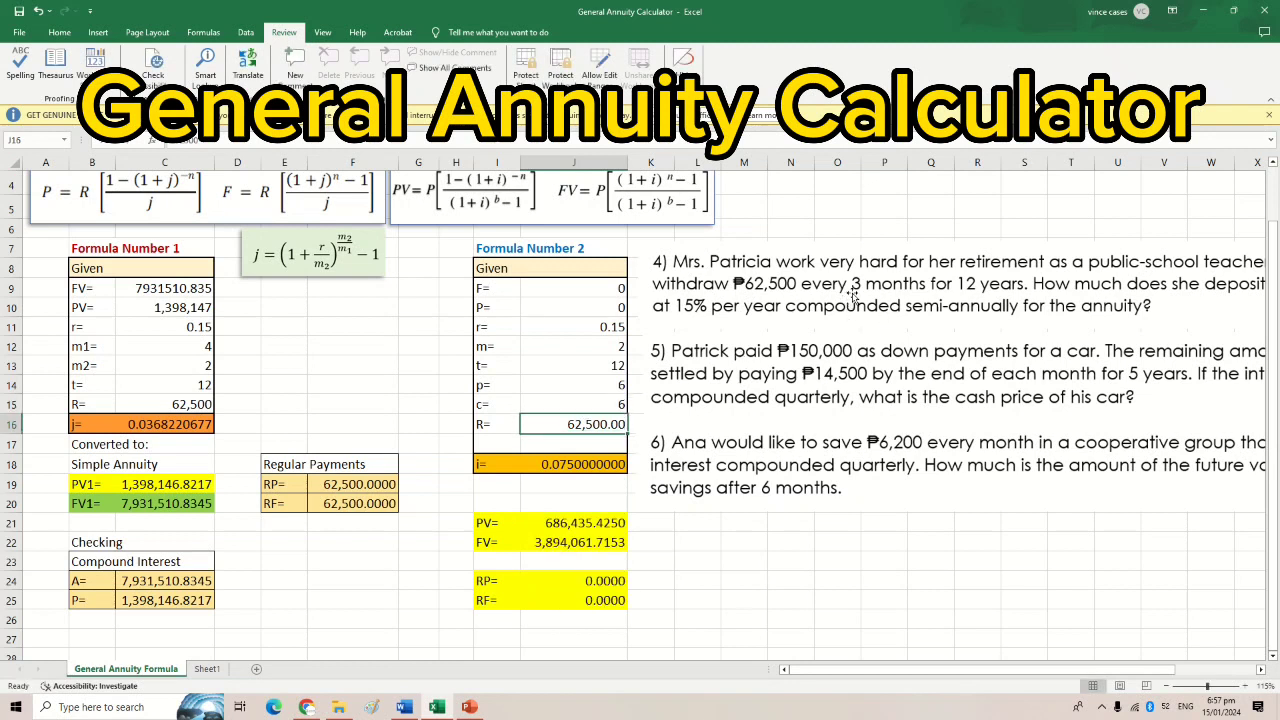
# Step: Change p to 3 in the Formula Number 2 table to match the problem's payment interval
pyautogui.click(619, 385)
pyautogui.write('3')
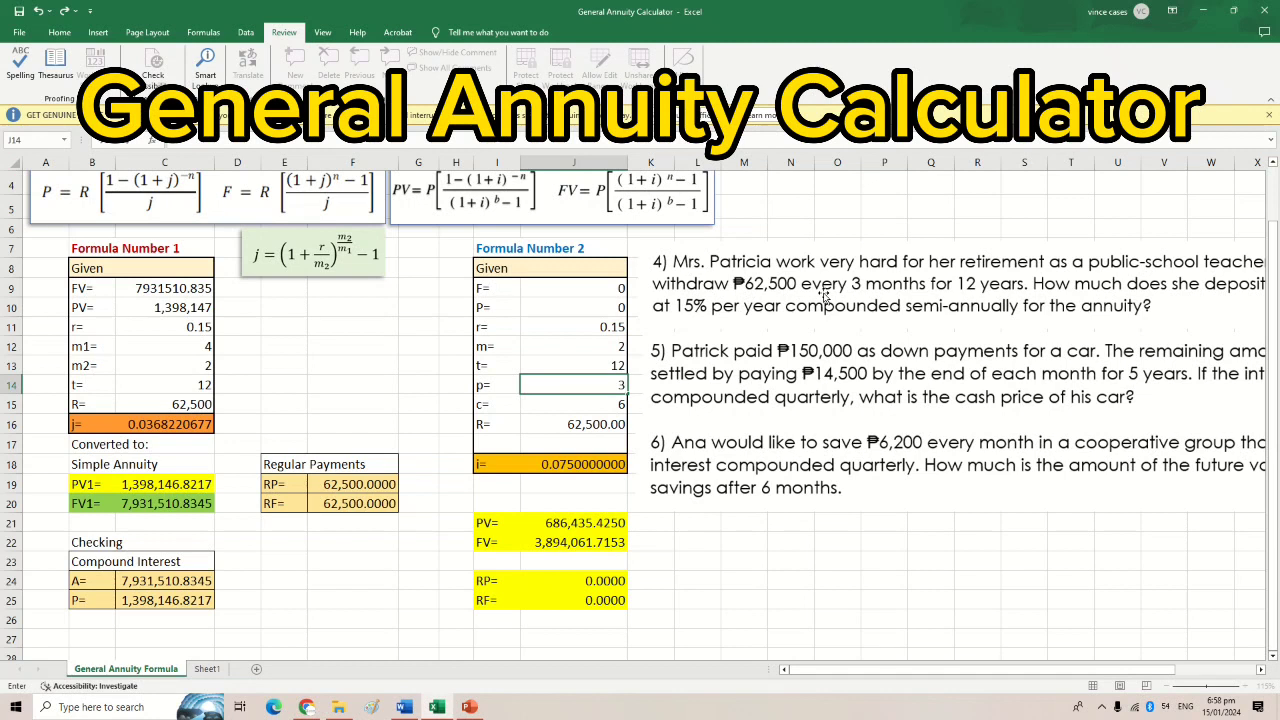
pyautogui.click(609, 405)
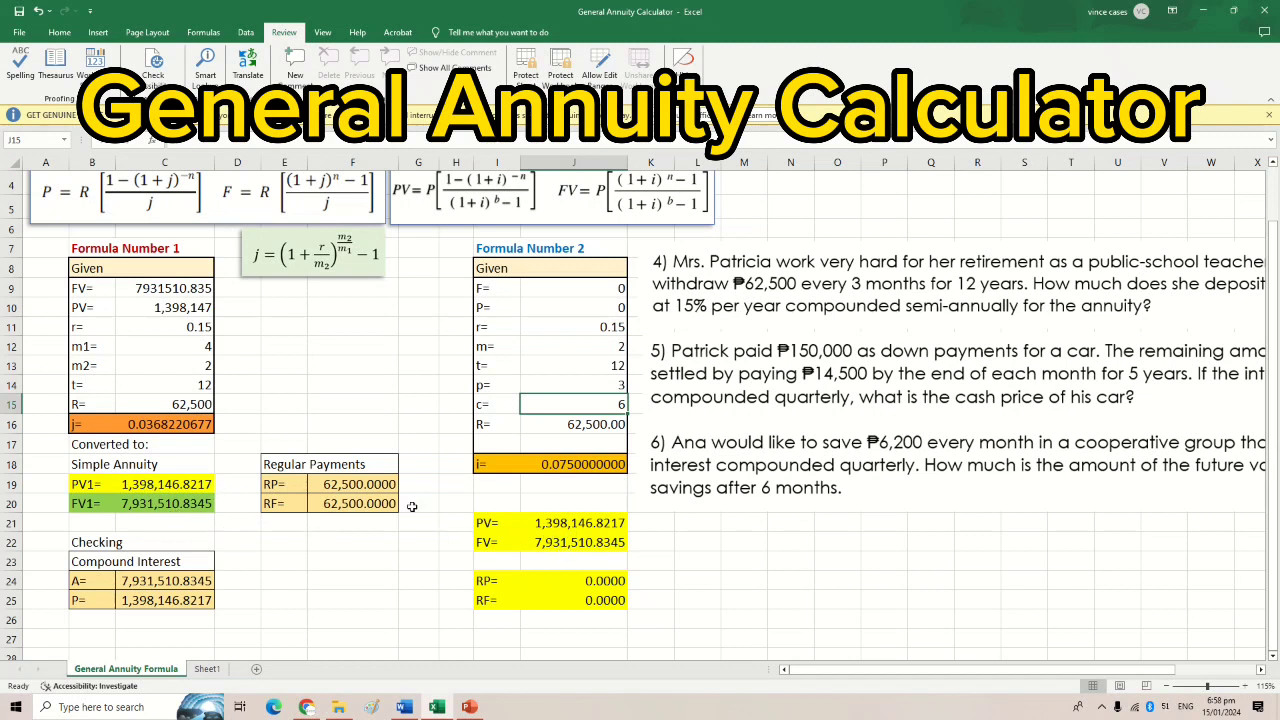
# Step: Copy the Formula Number 2 PV result and paste it as a value into that table's P input
pyautogui.click(530, 524)
pyautogui.hotkey('ctrl', 'c')
pyautogui.rightClick(588, 311)
pyautogui.click(633, 386)
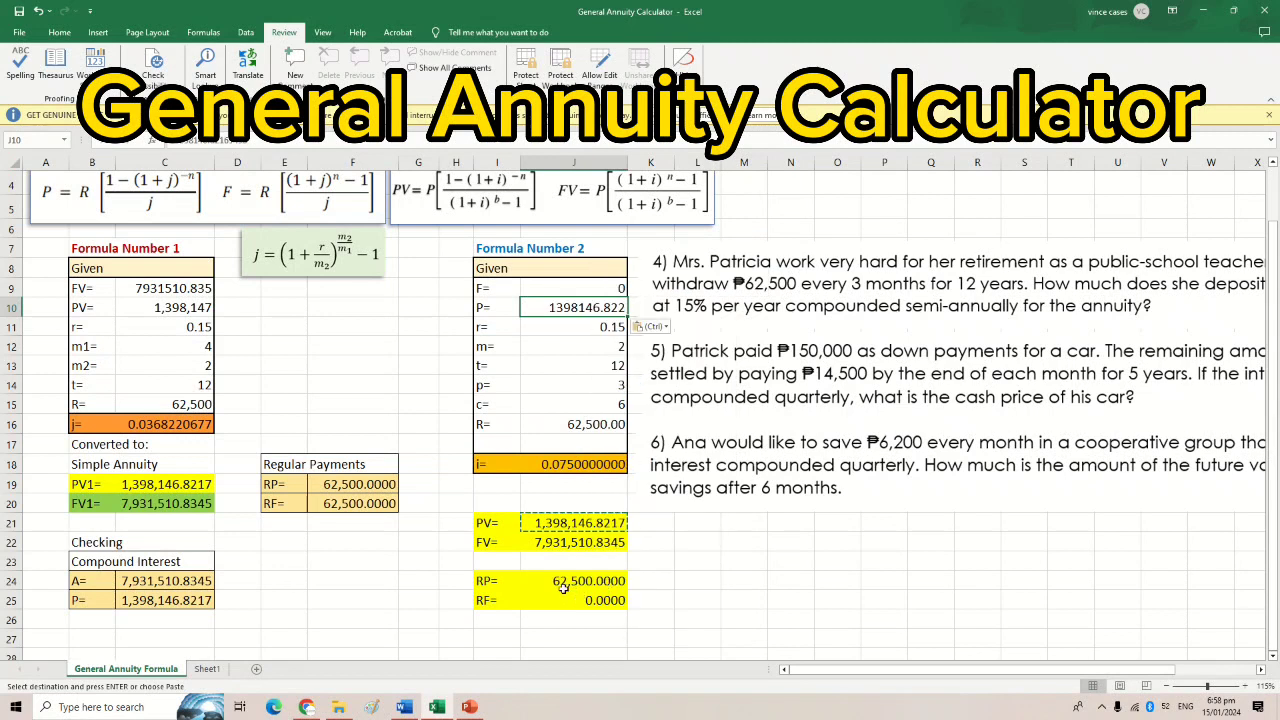
# Step: Copy the Formula Number 2 FV result and paste it as a value into that table's F input
pyautogui.click(572, 543)
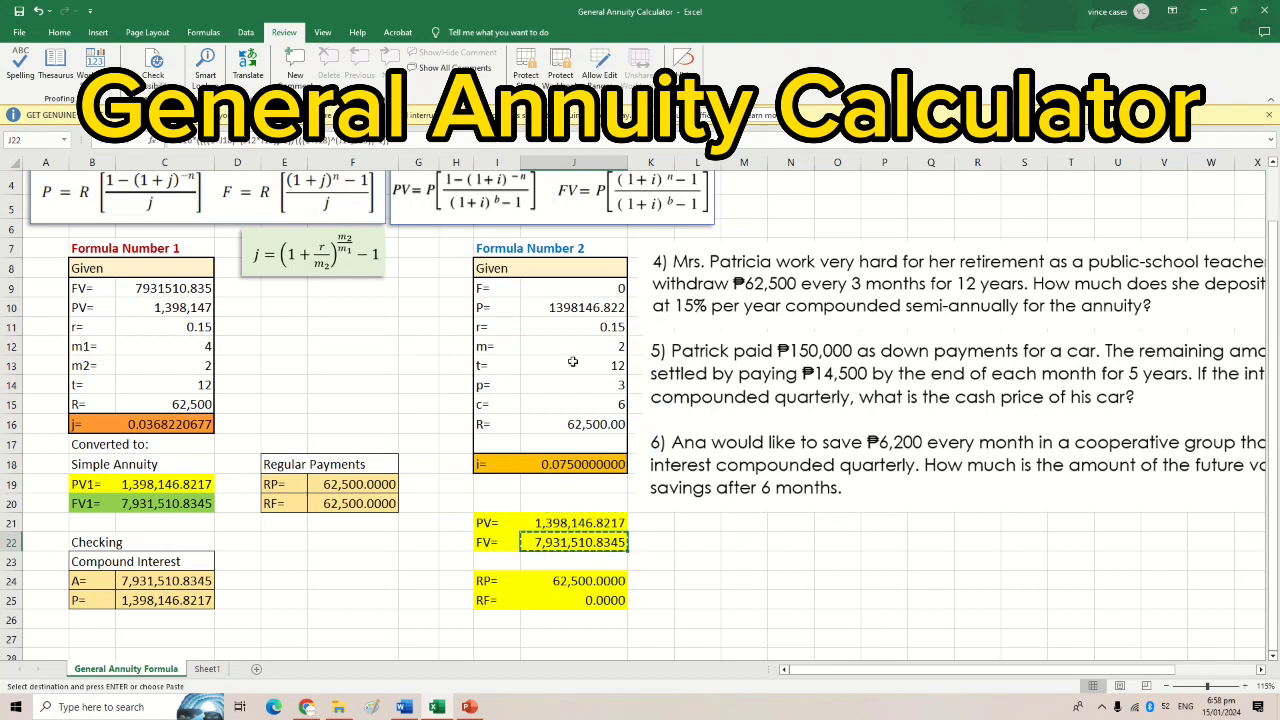
pyautogui.hotkey('ctrl', 'c')
pyautogui.click(584, 290)
pyautogui.rightClick(584, 290)
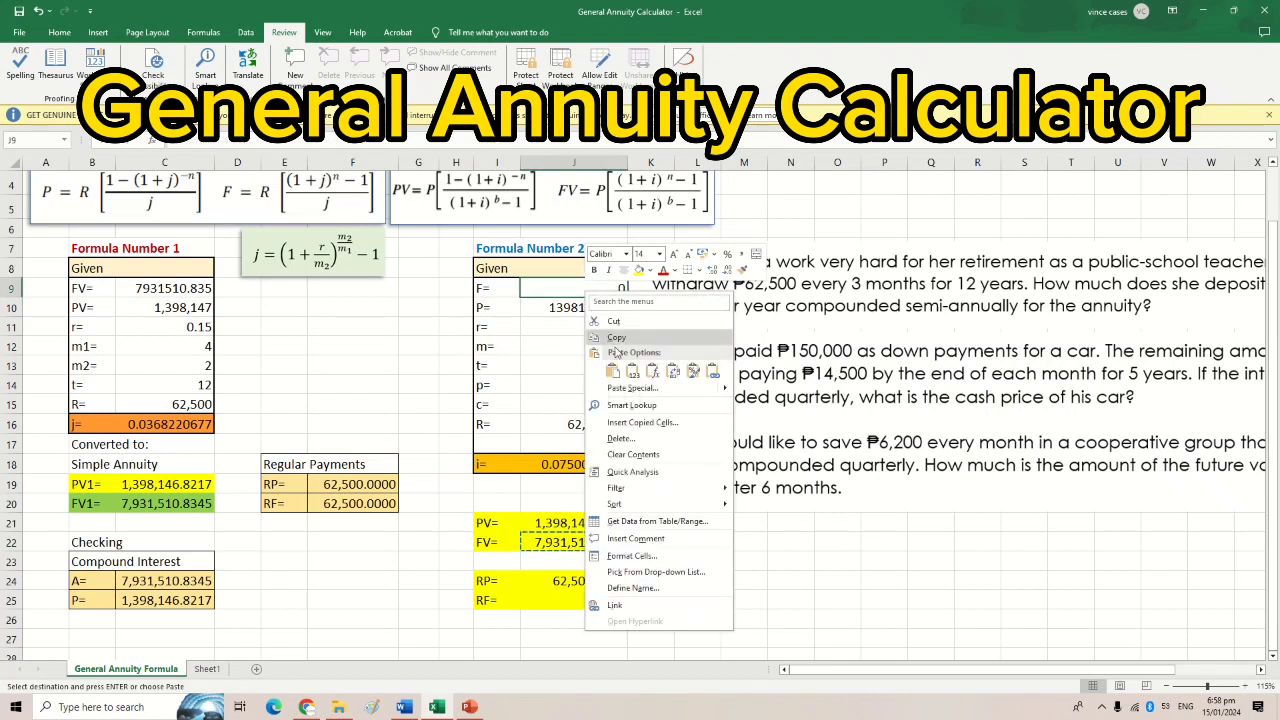
pyautogui.click(633, 373)
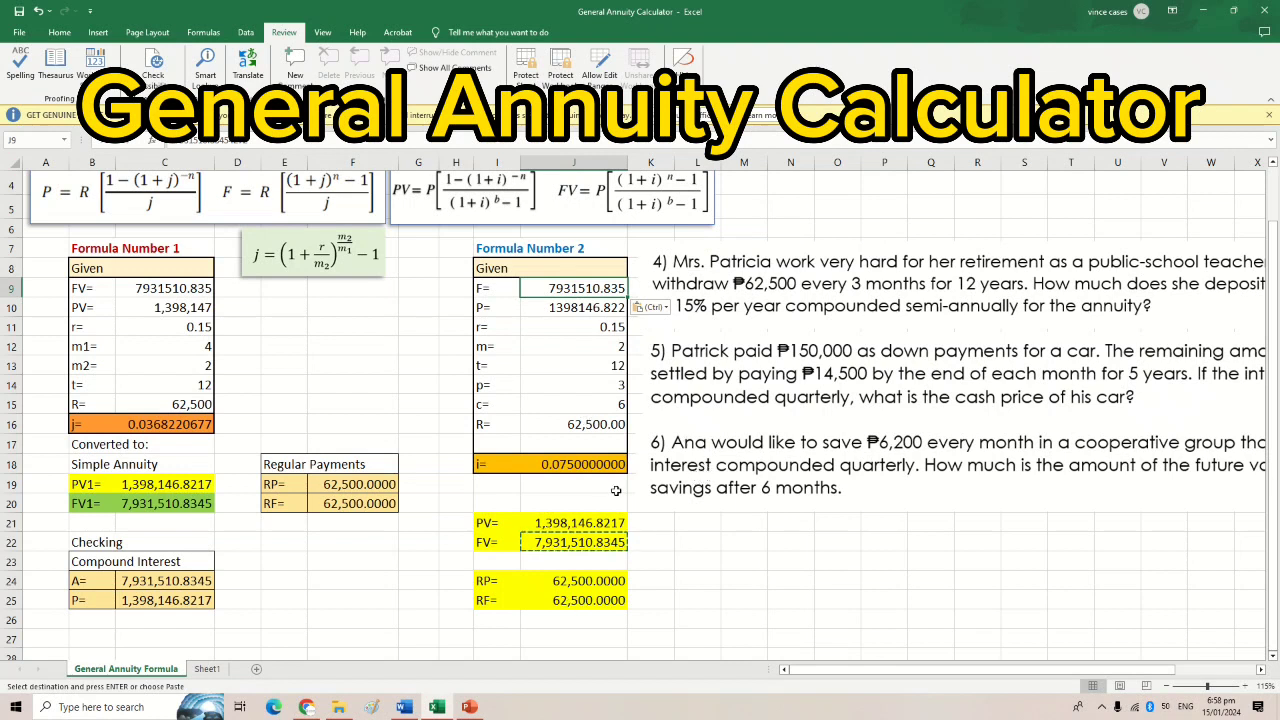
pyautogui.click(419, 400)
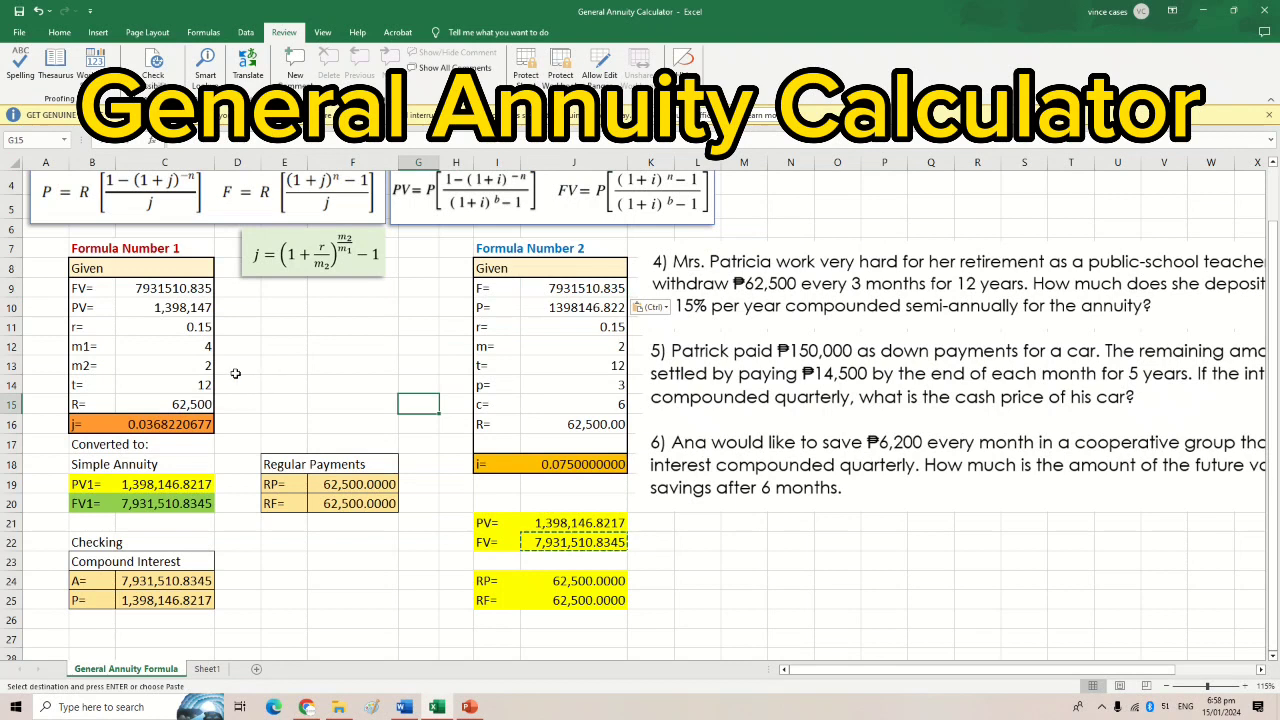
# Step: Reset all Formula Number 1 inputs, from FV down to R, to 0
pyautogui.click(188, 288)
pyautogui.write('0')
pyautogui.press('Return')
pyautogui.write('0')
pyautogui.press('Return')
pyautogui.write('0')
pyautogui.press('Return')
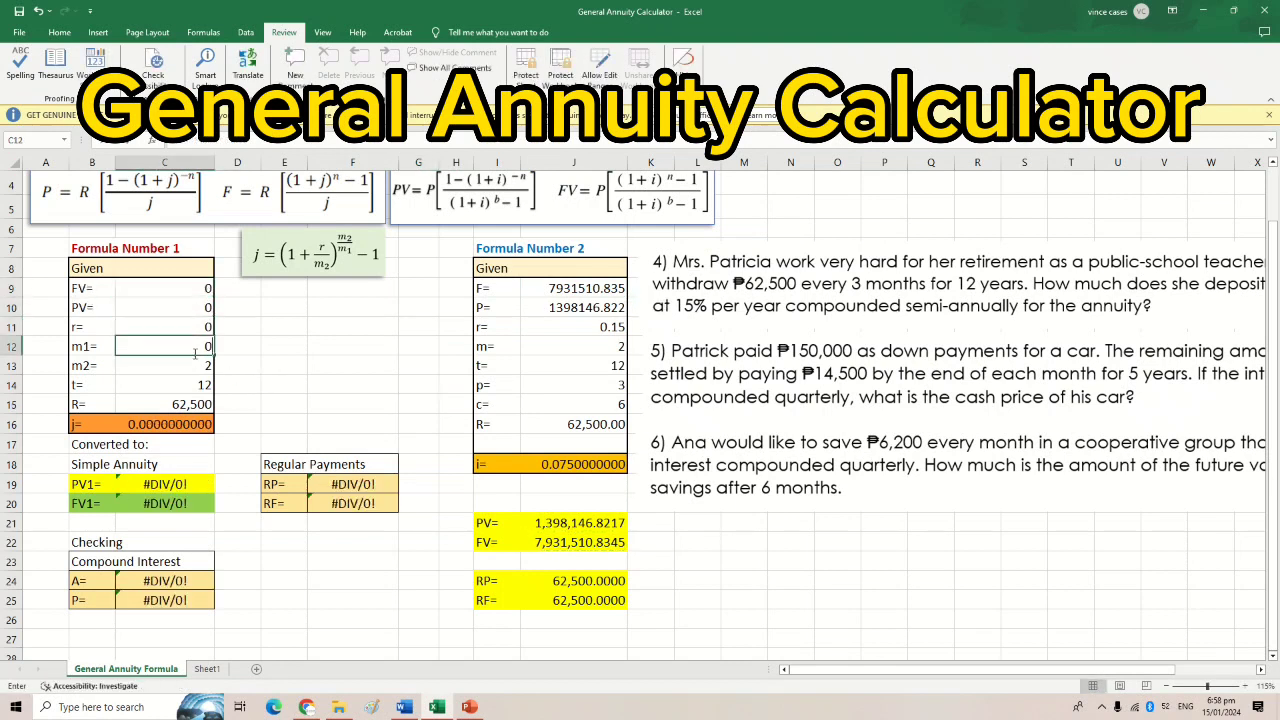
pyautogui.write('0')
pyautogui.press('Return')
pyautogui.write('0')
pyautogui.press('Return')
pyautogui.write('0')
pyautogui.press('Return')
pyautogui.write('0')
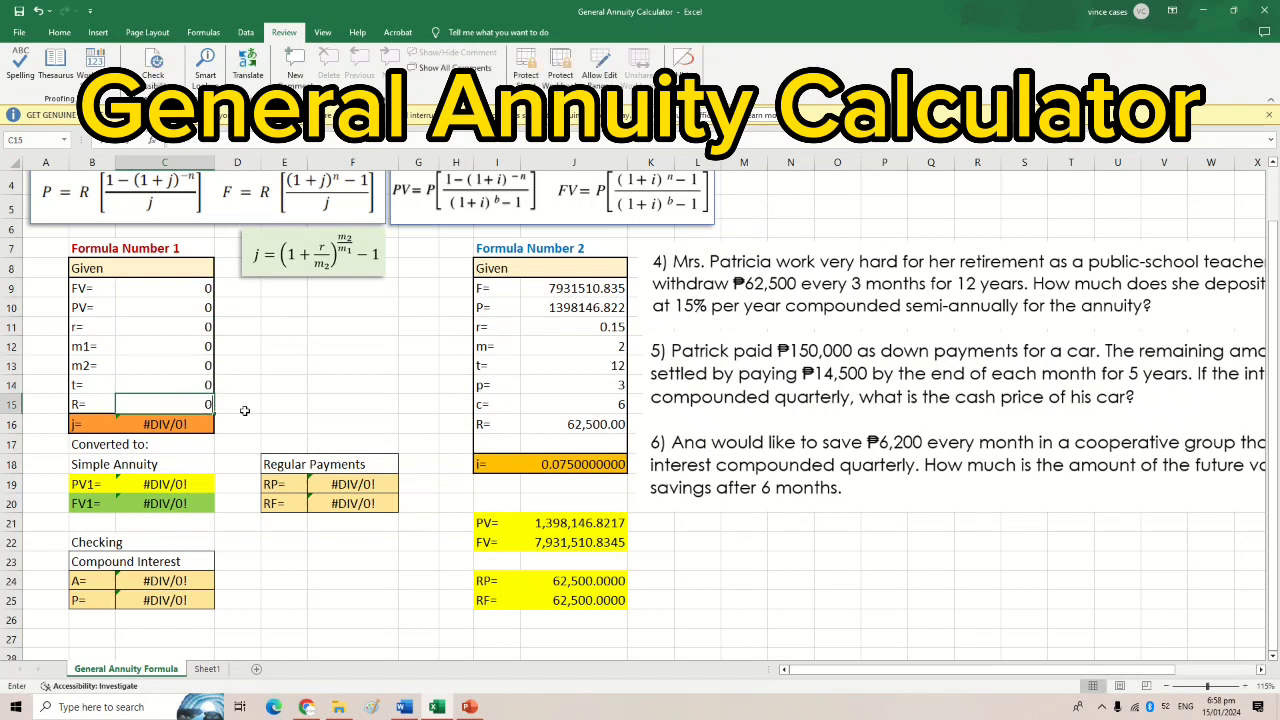
# Step: Reset all Formula Number 2 inputs, from F down to R, to 0
pyautogui.click(588, 290)
pyautogui.write('0')
pyautogui.press('Return')
pyautogui.write('0')
pyautogui.press('Return')
pyautogui.write('0')
pyautogui.press('Return')
pyautogui.write('0')
pyautogui.press('Return')
pyautogui.write('0')
pyautogui.press('Return')
pyautogui.write('0')
pyautogui.press('Return')
pyautogui.write('0')
pyautogui.press('Return')
pyautogui.write('0')
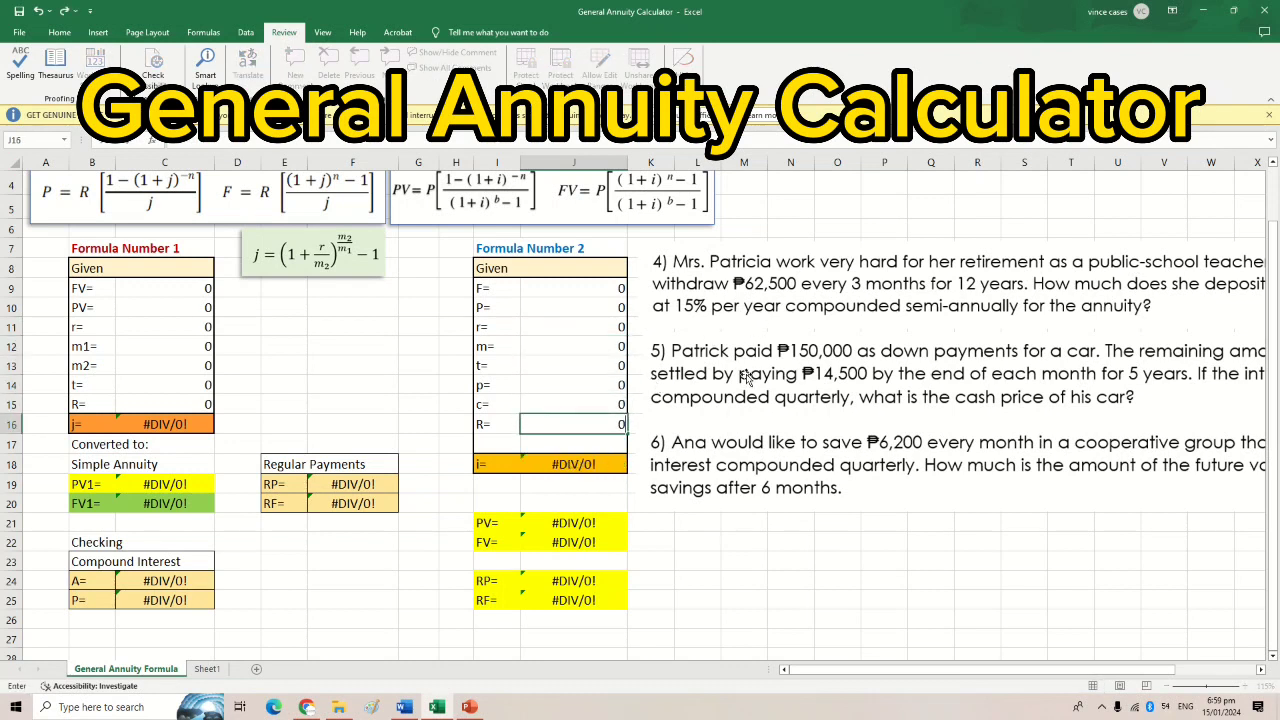
# Step: Move the problem 5 picture beside the top of the Formula Number 1 table, just below the formula pictures
pyautogui.click(745, 375)
pyautogui.moveTo(745, 375); pyautogui.dragTo(386, 246)
pyautogui.scroll(1, 389, 362)
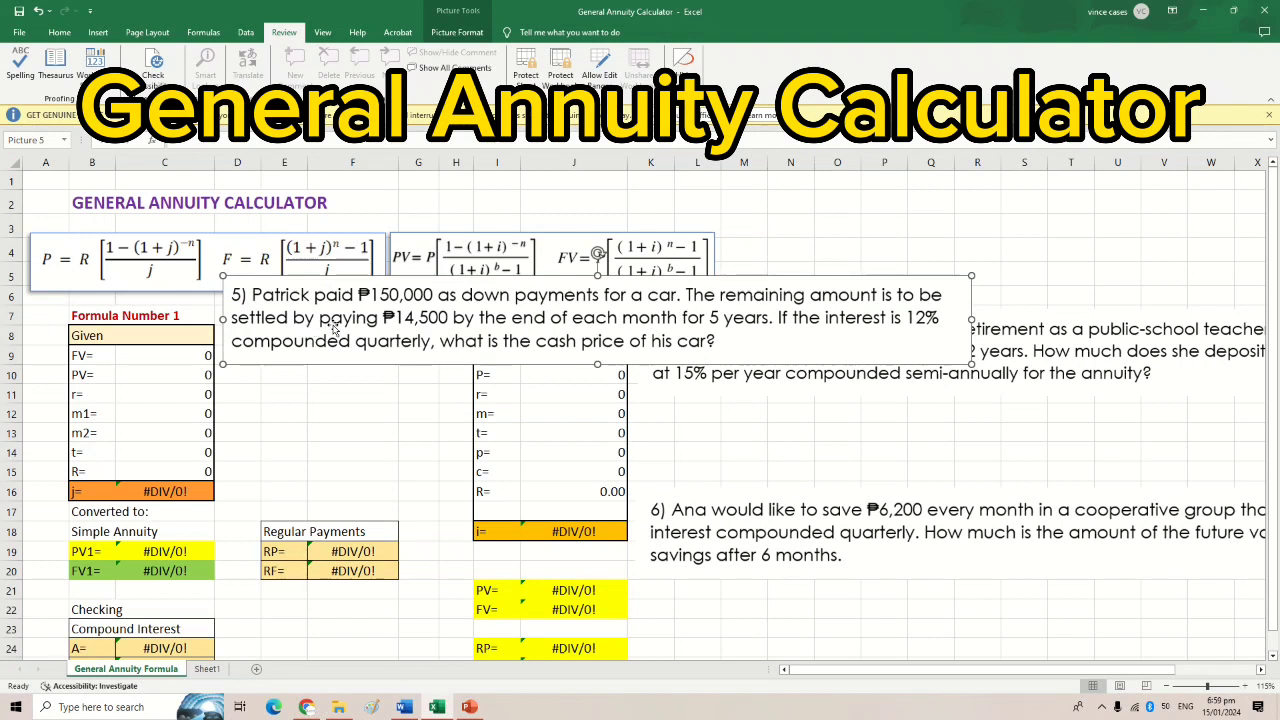
# Step: In the Formula Number 1 table, set R to 14,500, t to 5 and m2 to 4
pyautogui.click(174, 469)
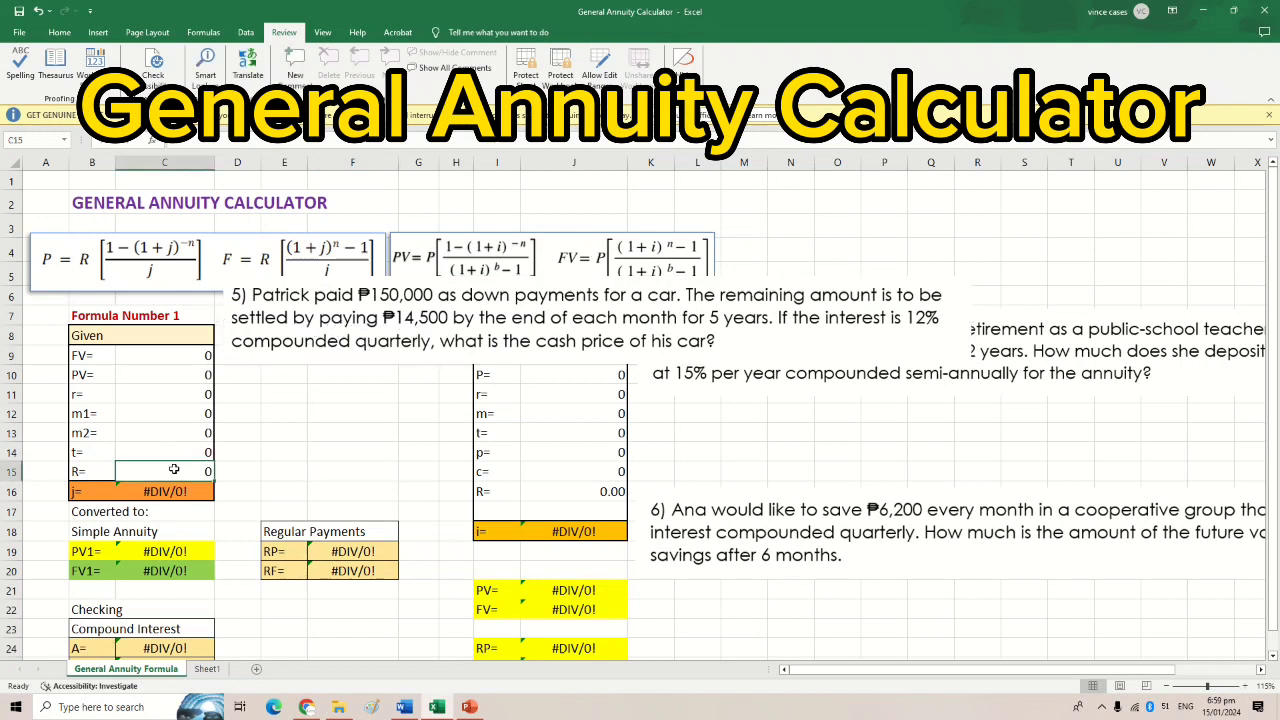
pyautogui.write('14500')
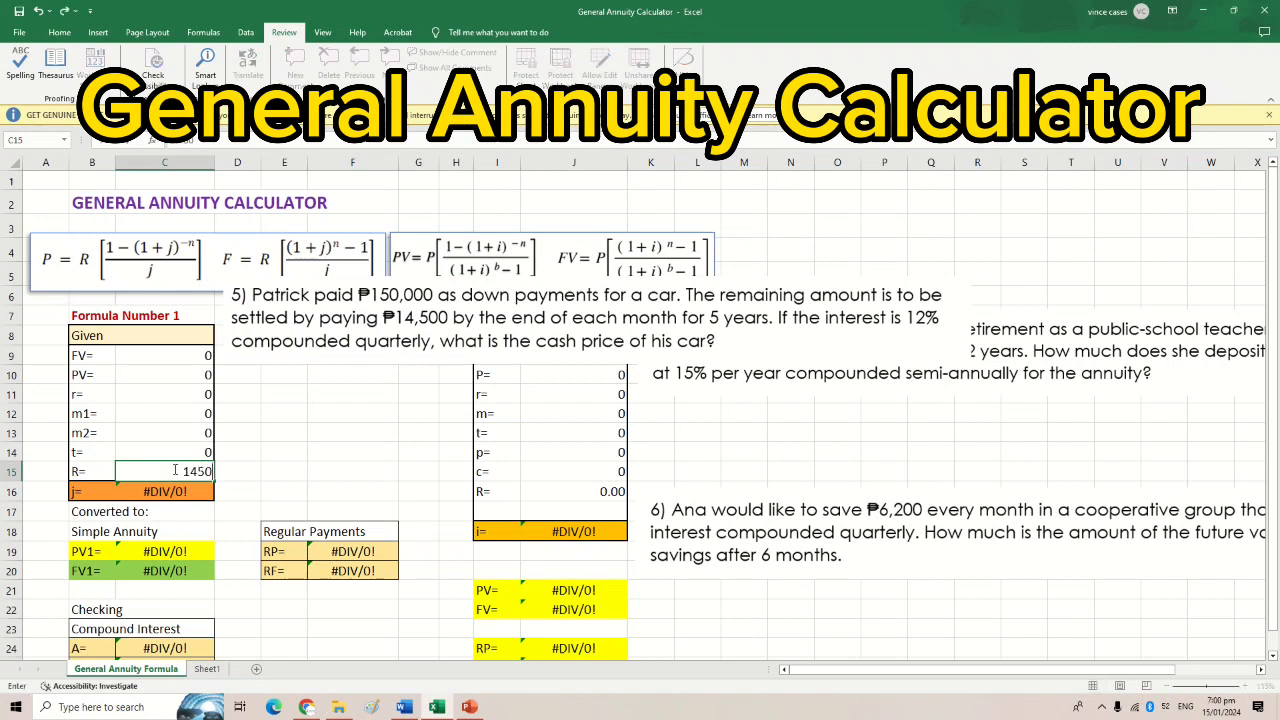
pyautogui.click(193, 453)
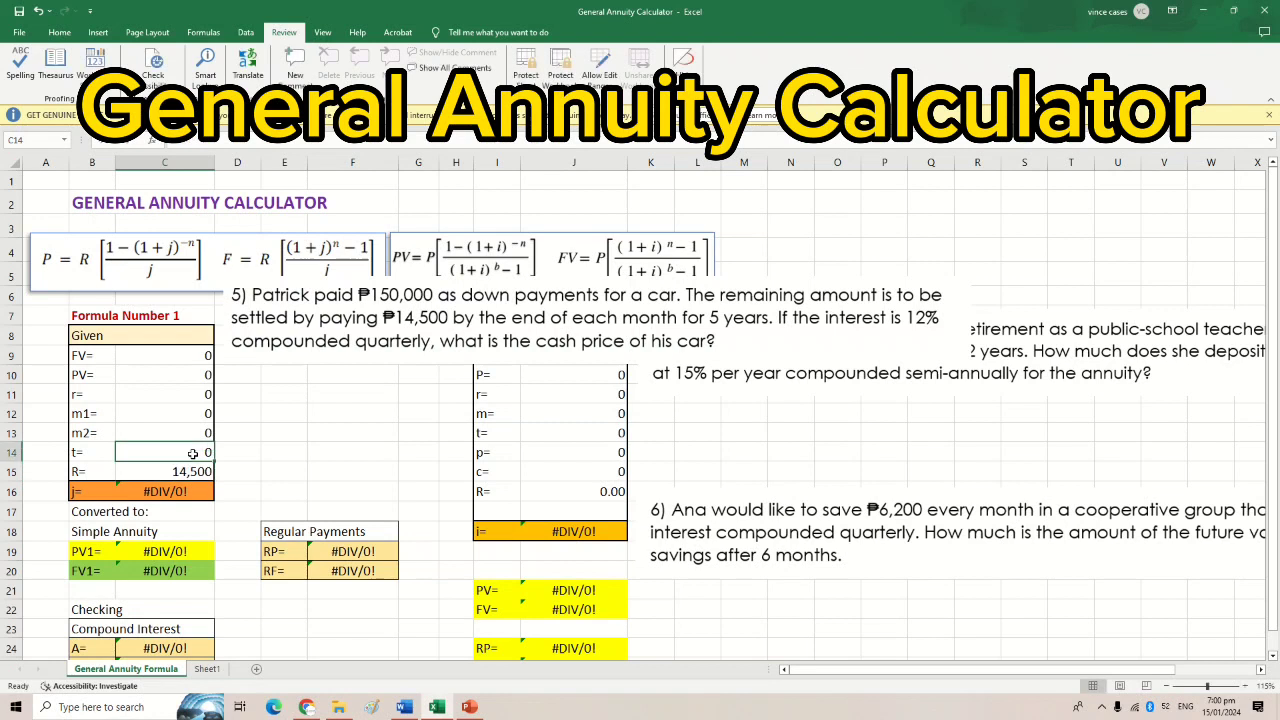
pyautogui.write('5')
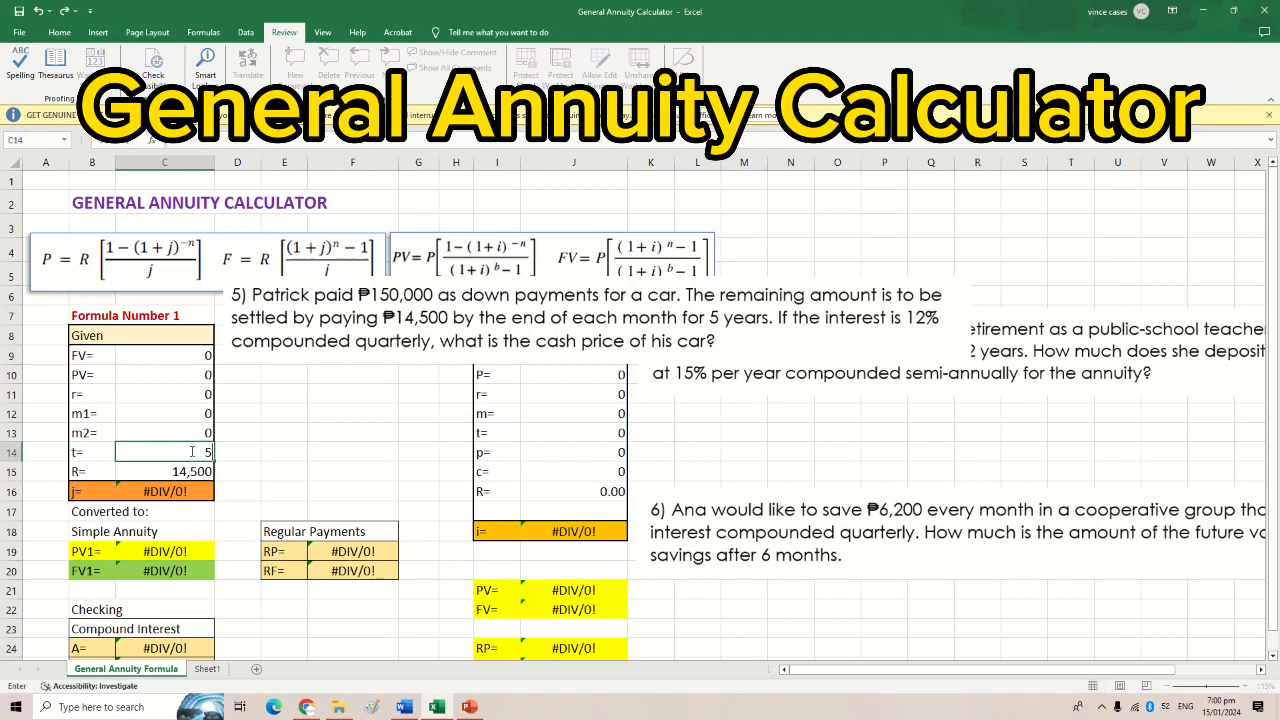
pyautogui.click(195, 429)
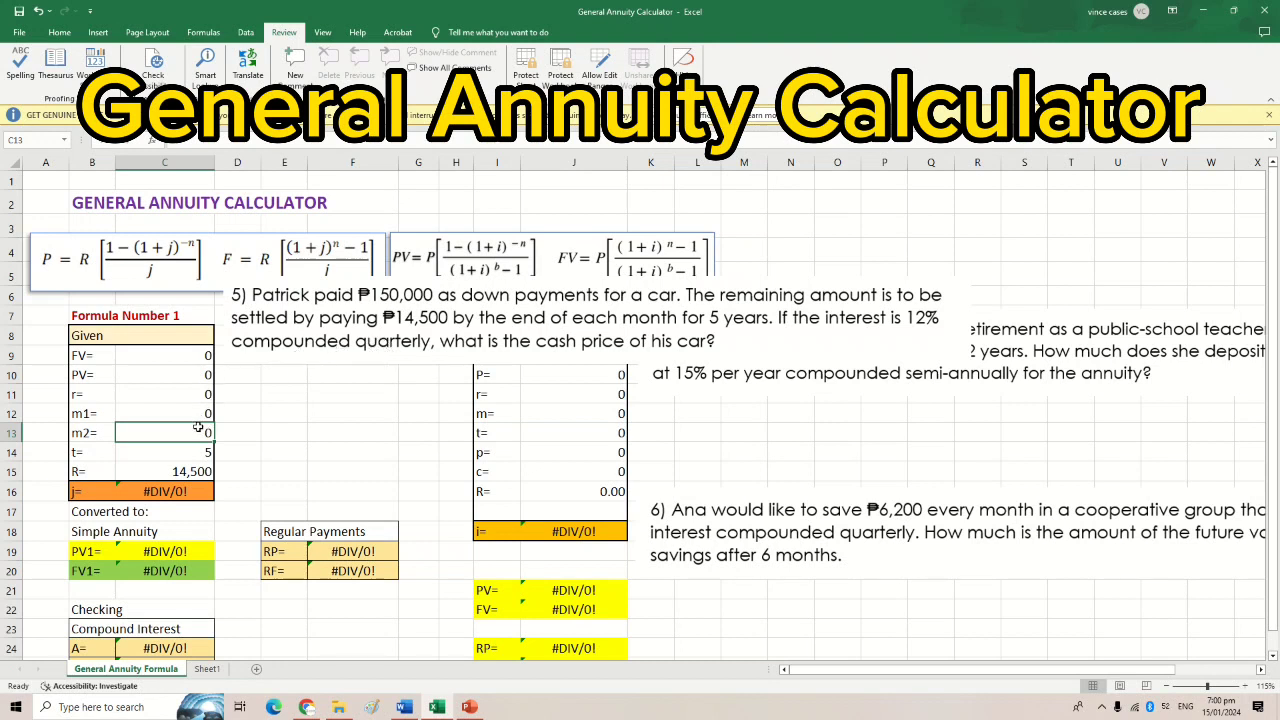
pyautogui.write('4')
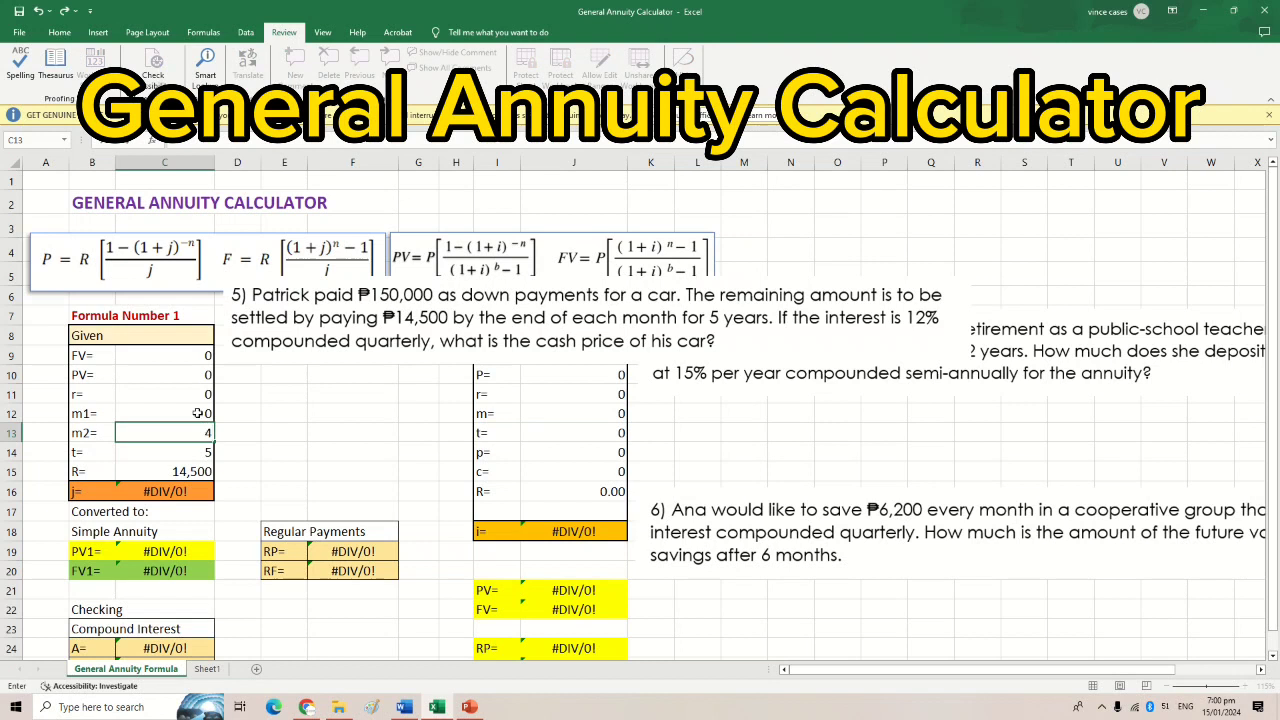
# Step: In the Formula Number 1 table, set r to 0.12 and m1 to 12, and review the problem 5 results
pyautogui.click(201, 393)
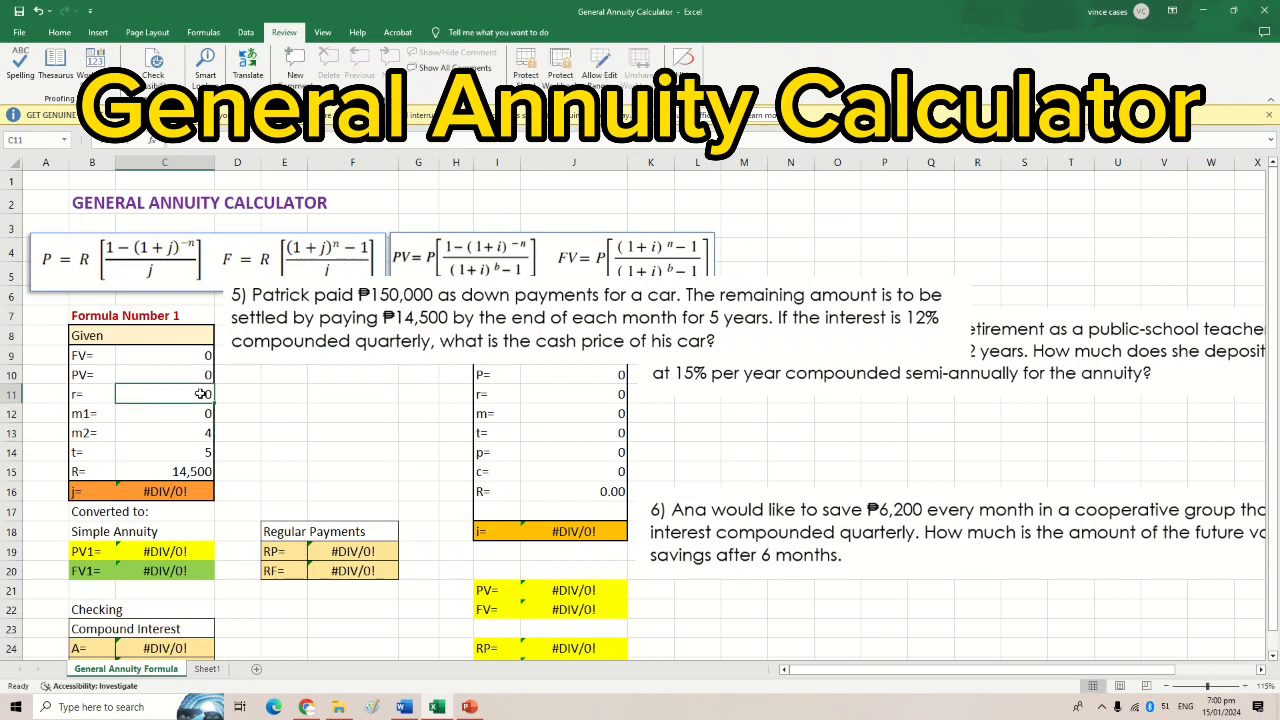
pyautogui.write('0.12')
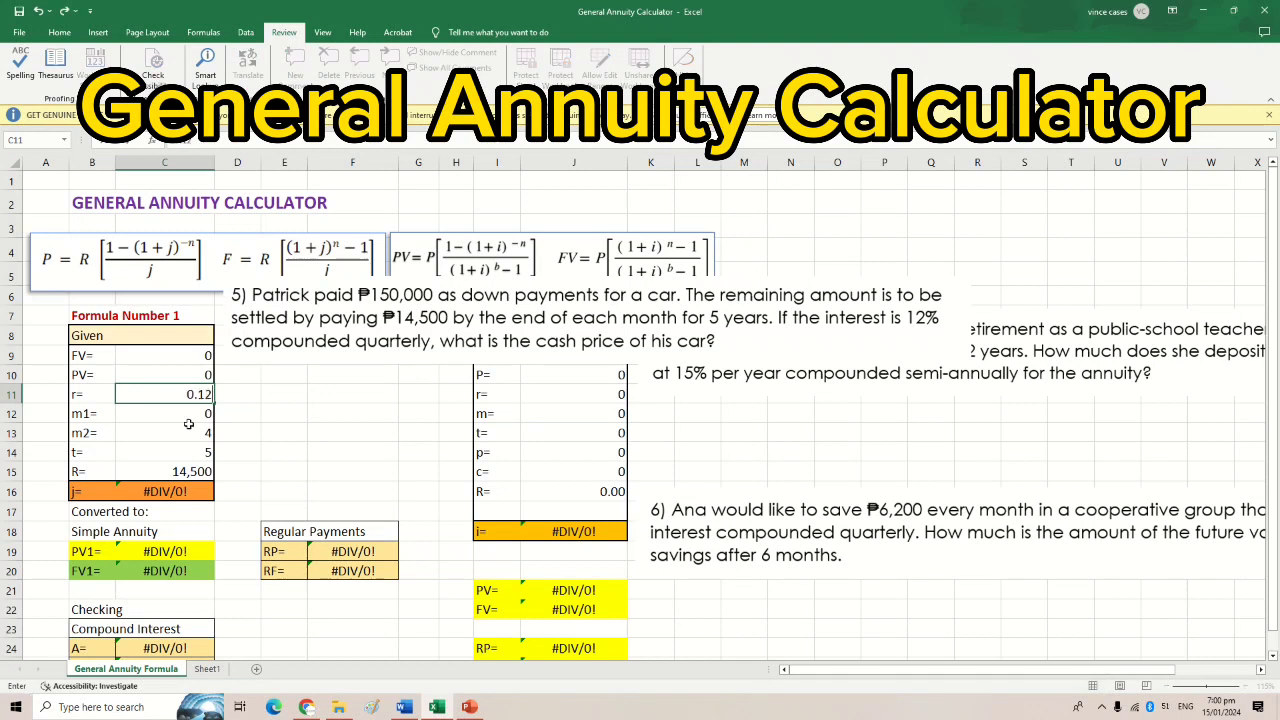
pyautogui.click(198, 416)
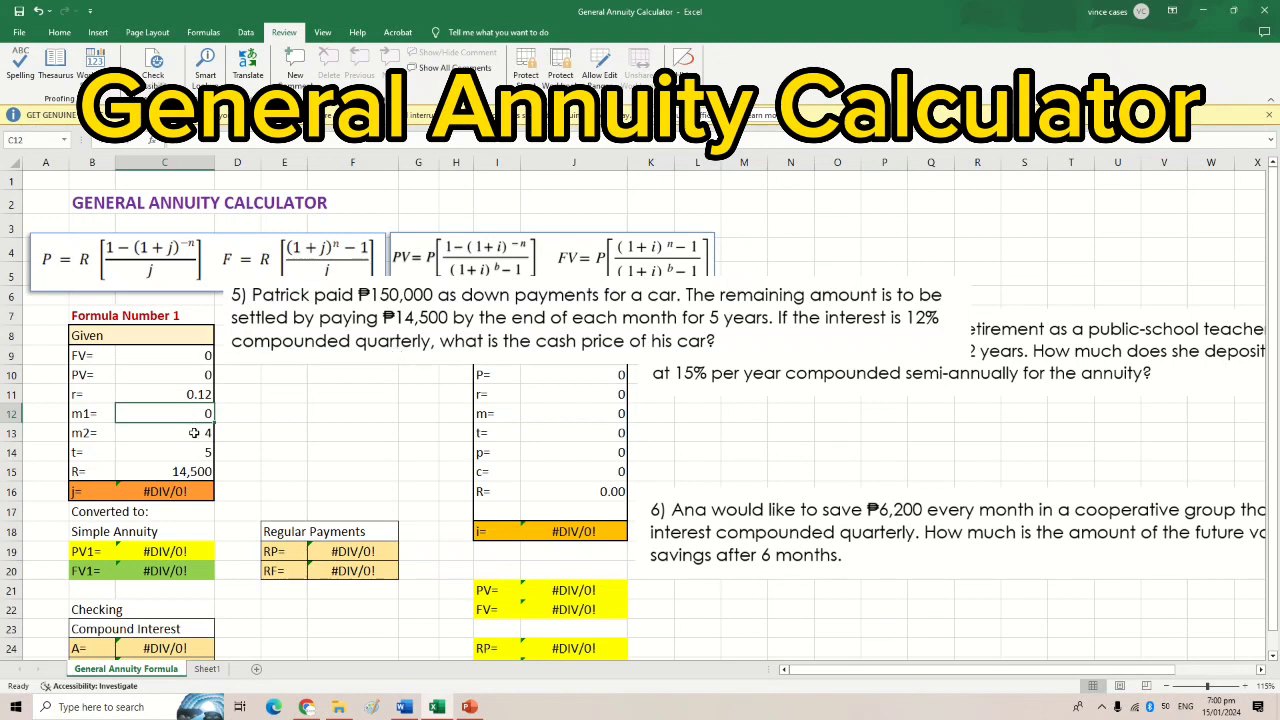
pyautogui.write('12')
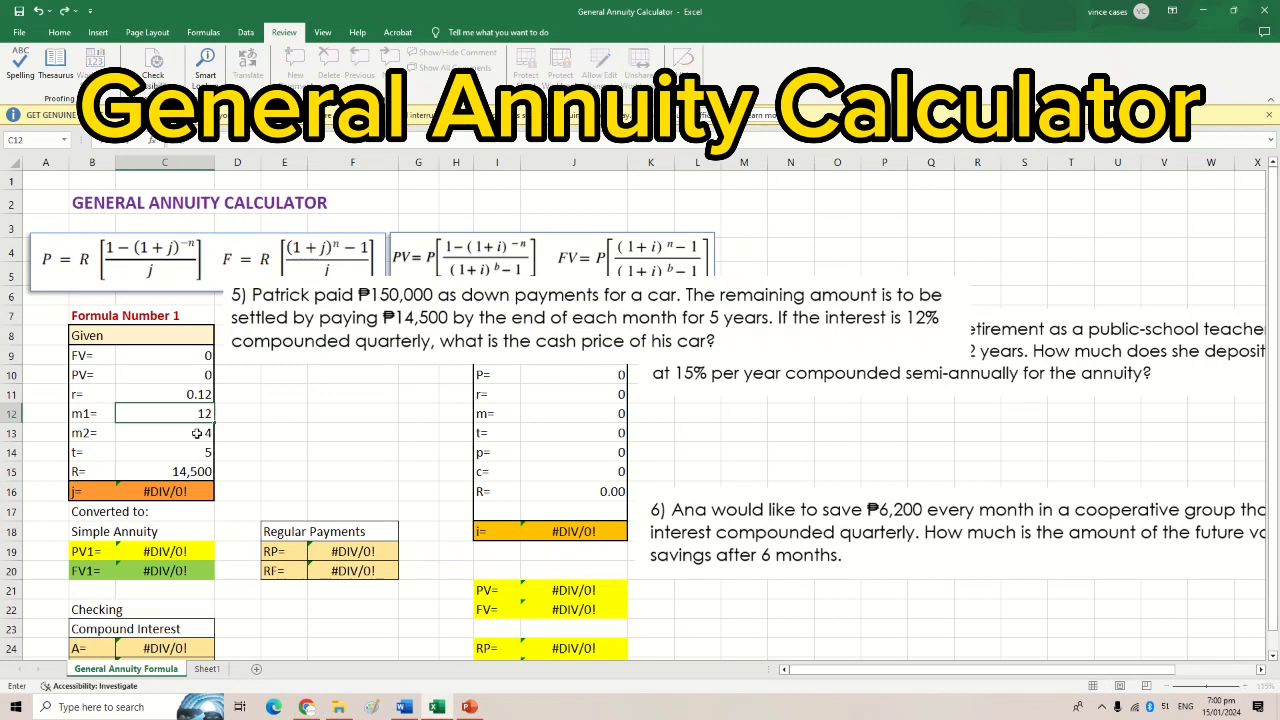
pyautogui.press('Return')
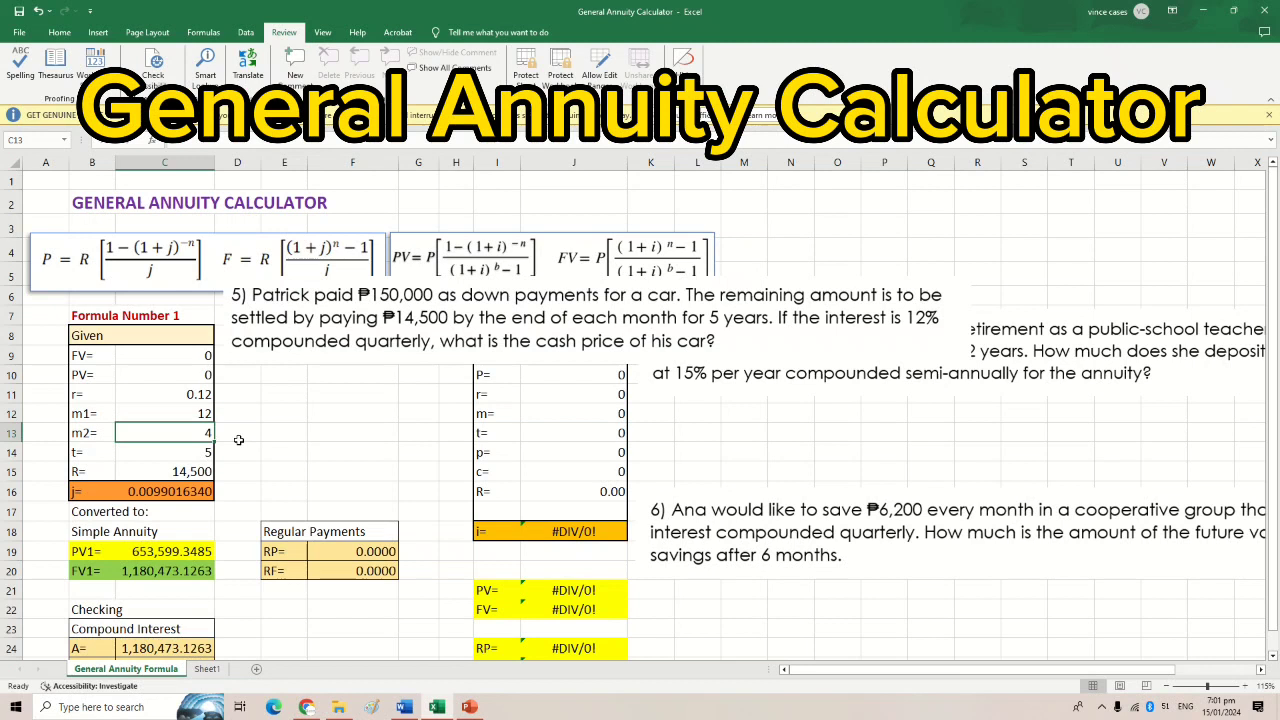
pyautogui.scroll(-1, 239, 440)
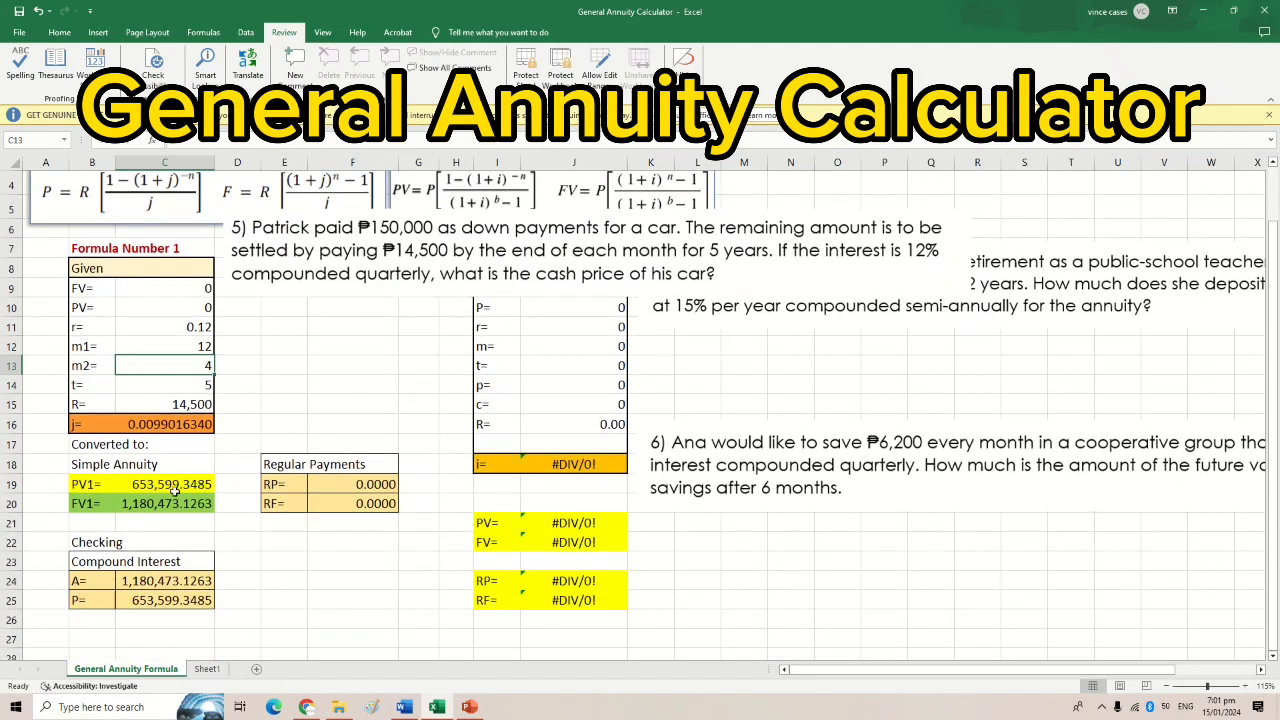
pyautogui.scroll(1, 152, 500)
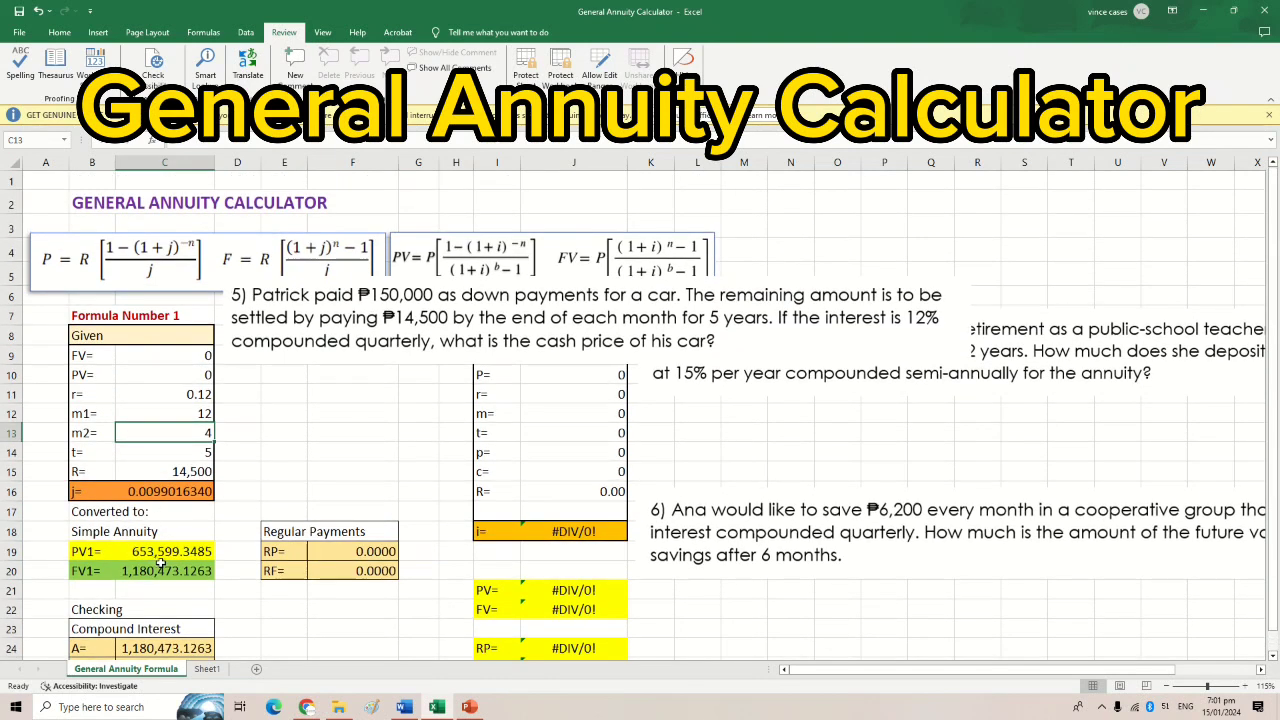
# Step: Calculate the car's cash price in F15 as 653,599.3485+150,000, accepting the formula correction, and clear the cell
pyautogui.click(326, 473)
pyautogui.write('=')
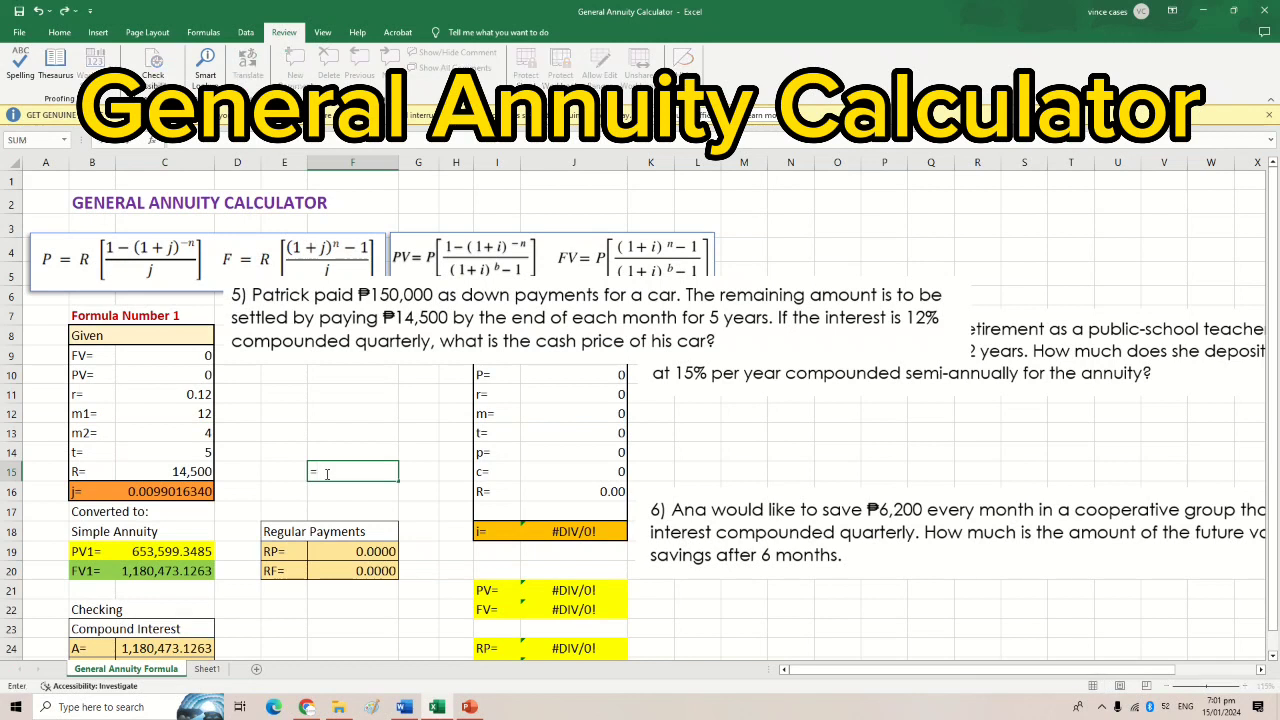
pyautogui.write('653,599.3485+150,000')
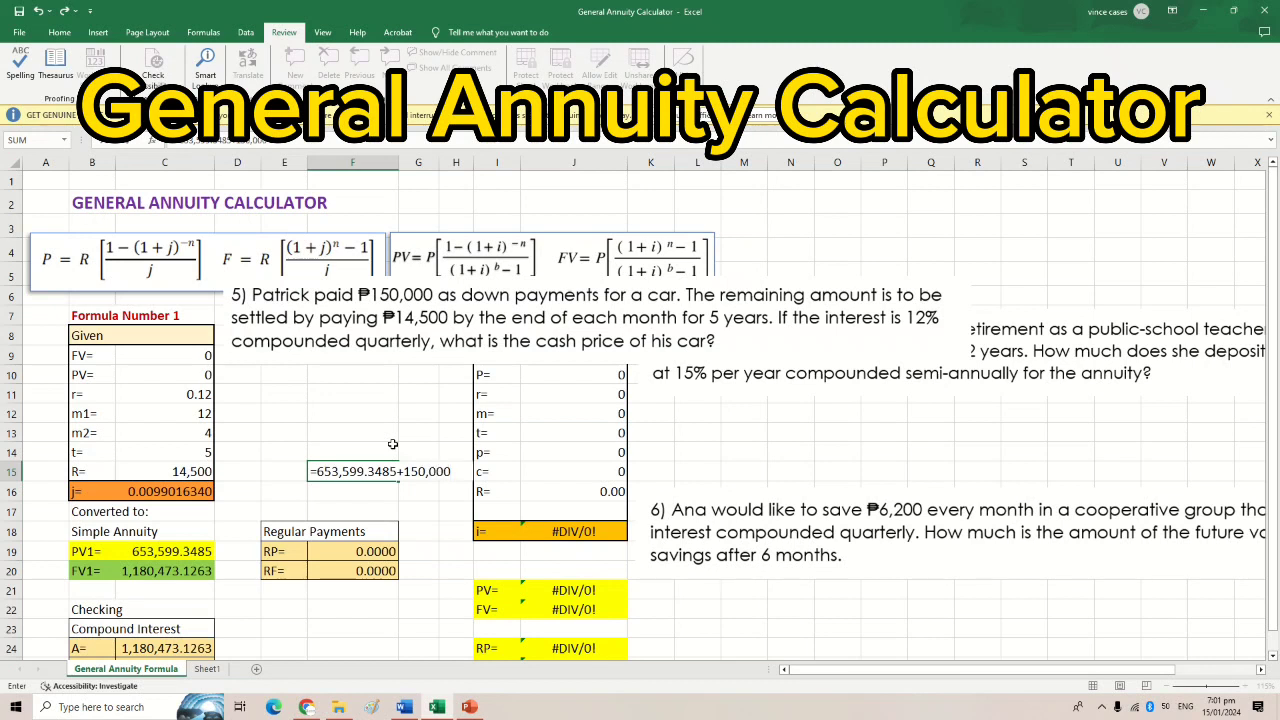
pyautogui.press('Return')
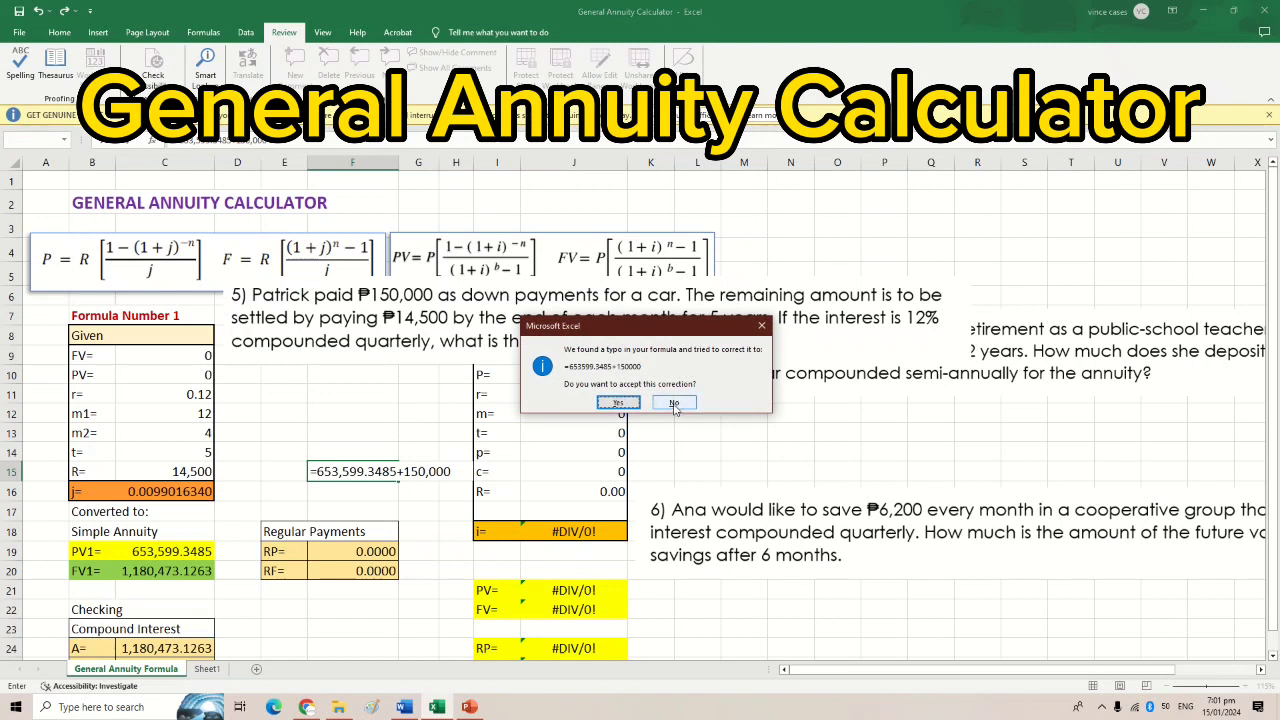
pyautogui.click(618, 403)
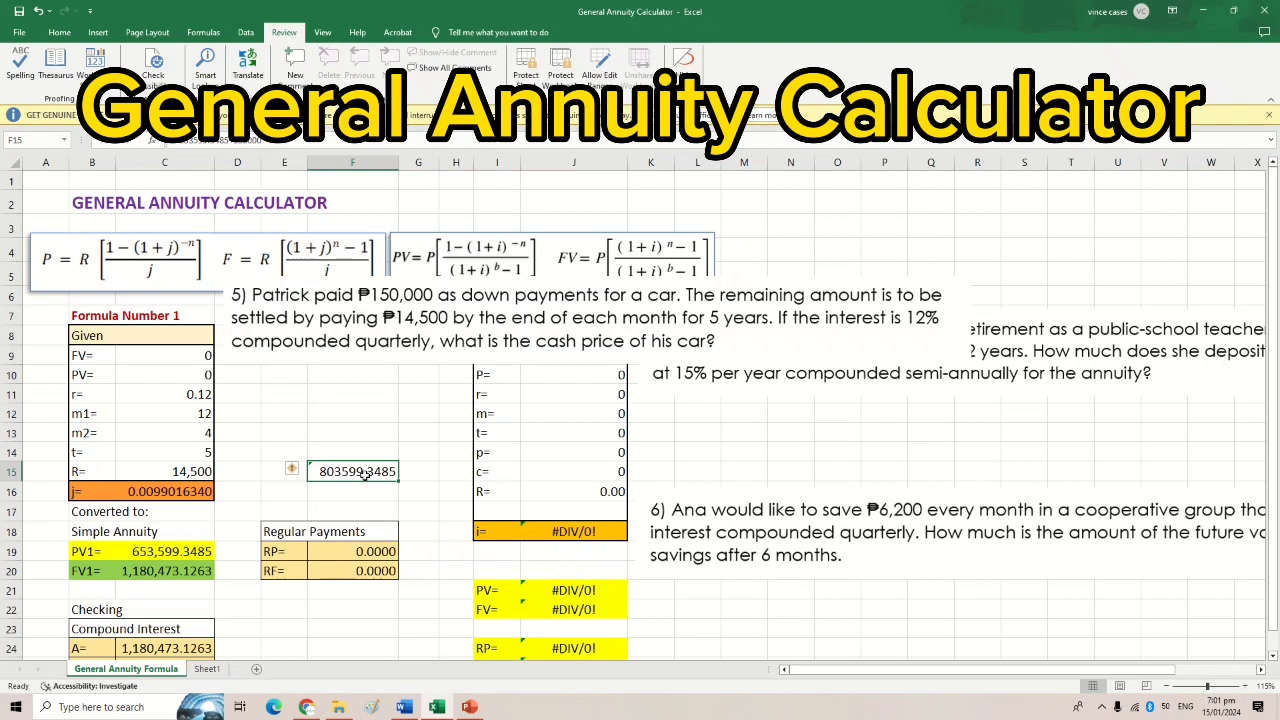
pyautogui.press('Delete')
pyautogui.click(362, 403)
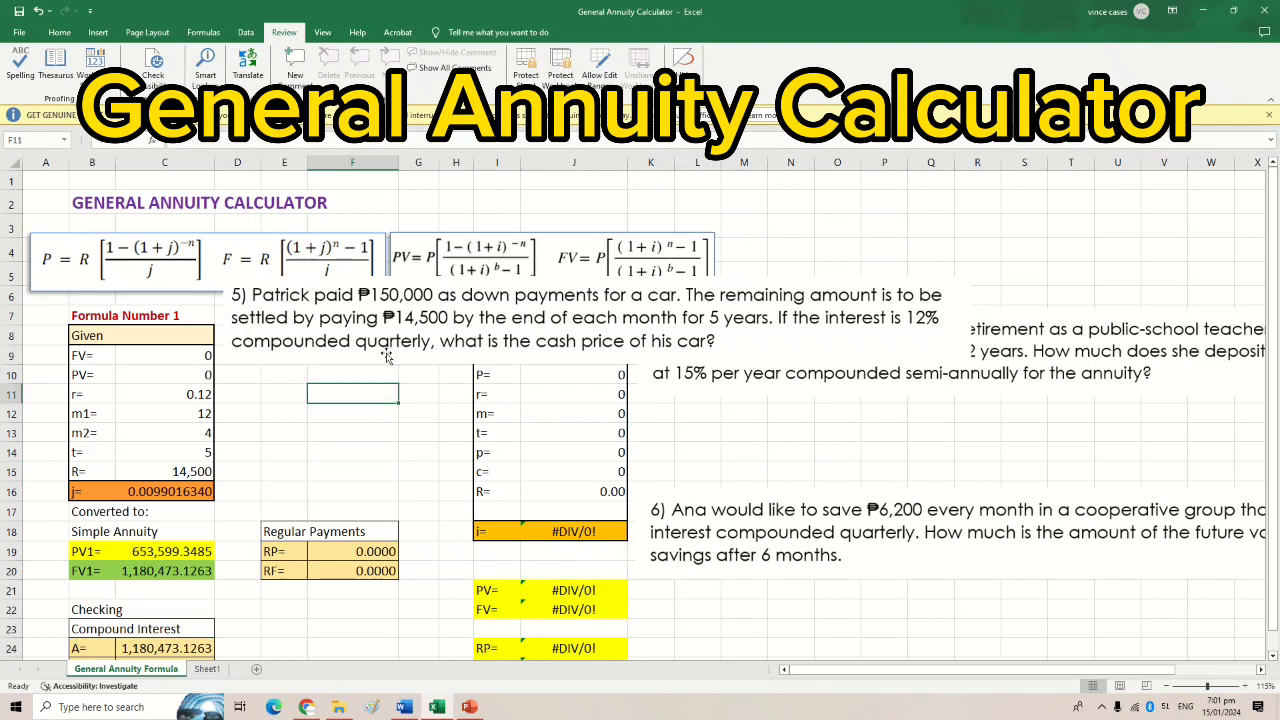
# Step: Move the problem 5 picture below problem 4, and the problem 6 picture beside the top of the Formula Number 1 table
pyautogui.click(389, 328)
pyautogui.moveTo(389, 328); pyautogui.dragTo(812, 448)
pyautogui.moveTo(762, 520); pyautogui.dragTo(344, 338)
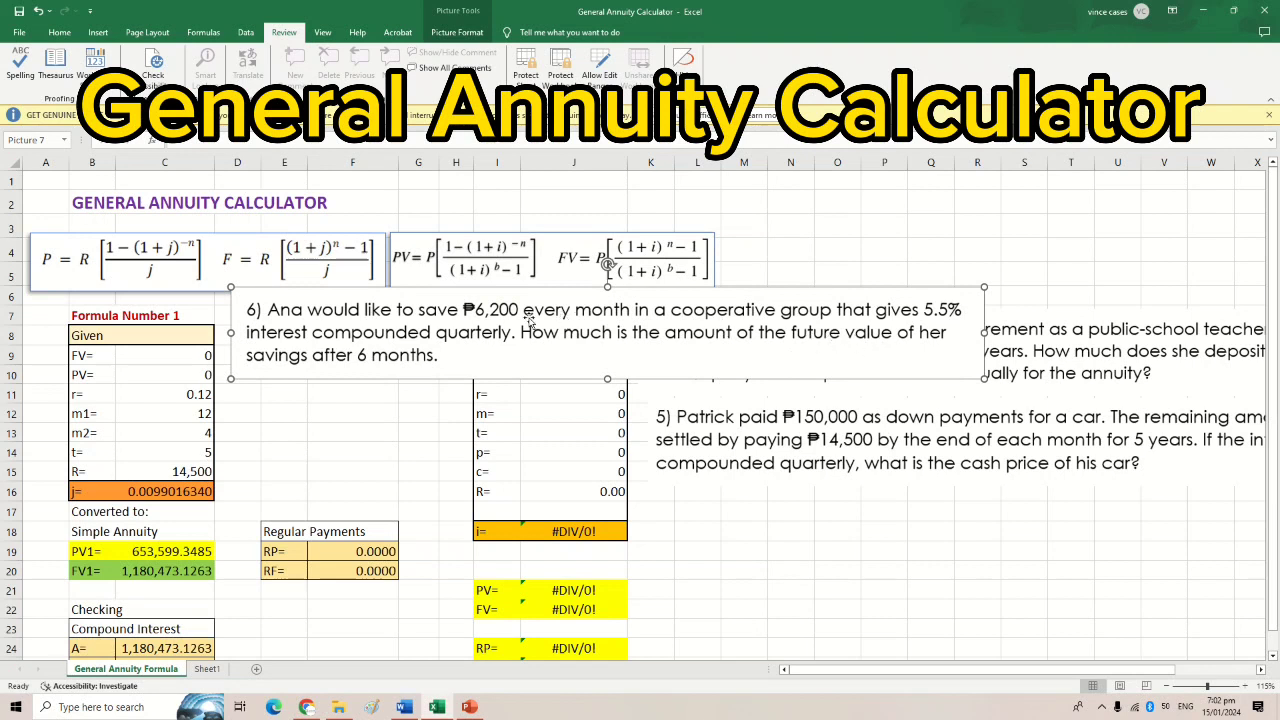
# Step: Reset the Formula Number 1 inputs from r down to R to 0
pyautogui.click(188, 397)
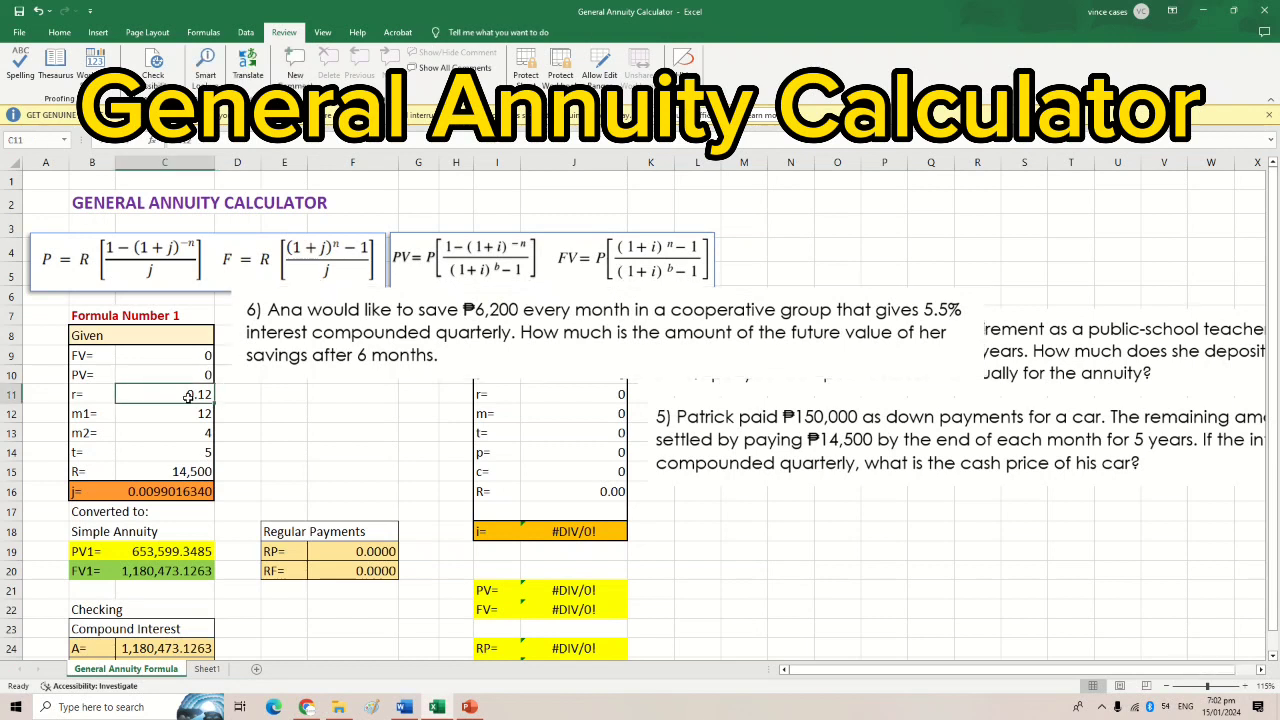
pyautogui.write('0')
pyautogui.press('Return')
pyautogui.write('0')
pyautogui.press('Return')
pyautogui.write('0')
pyautogui.press('Return')
pyautogui.write('0')
pyautogui.press('Return')
pyautogui.write('0')
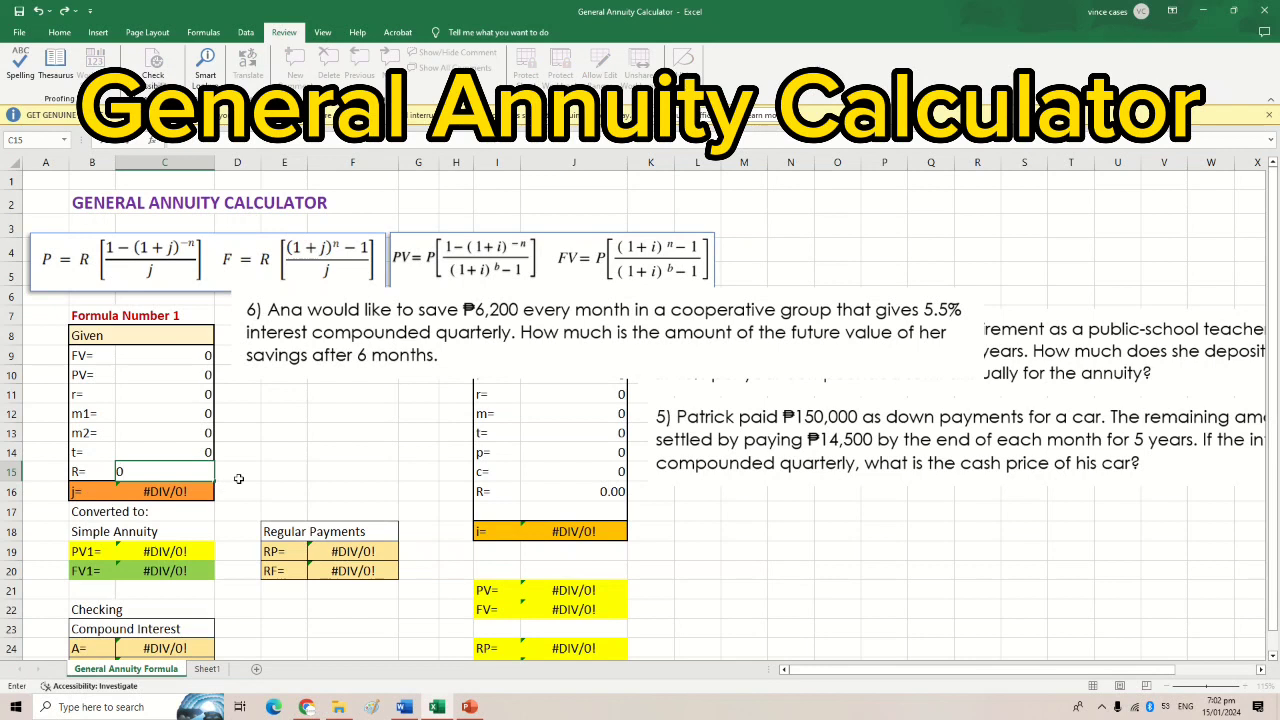
pyautogui.click(241, 470)
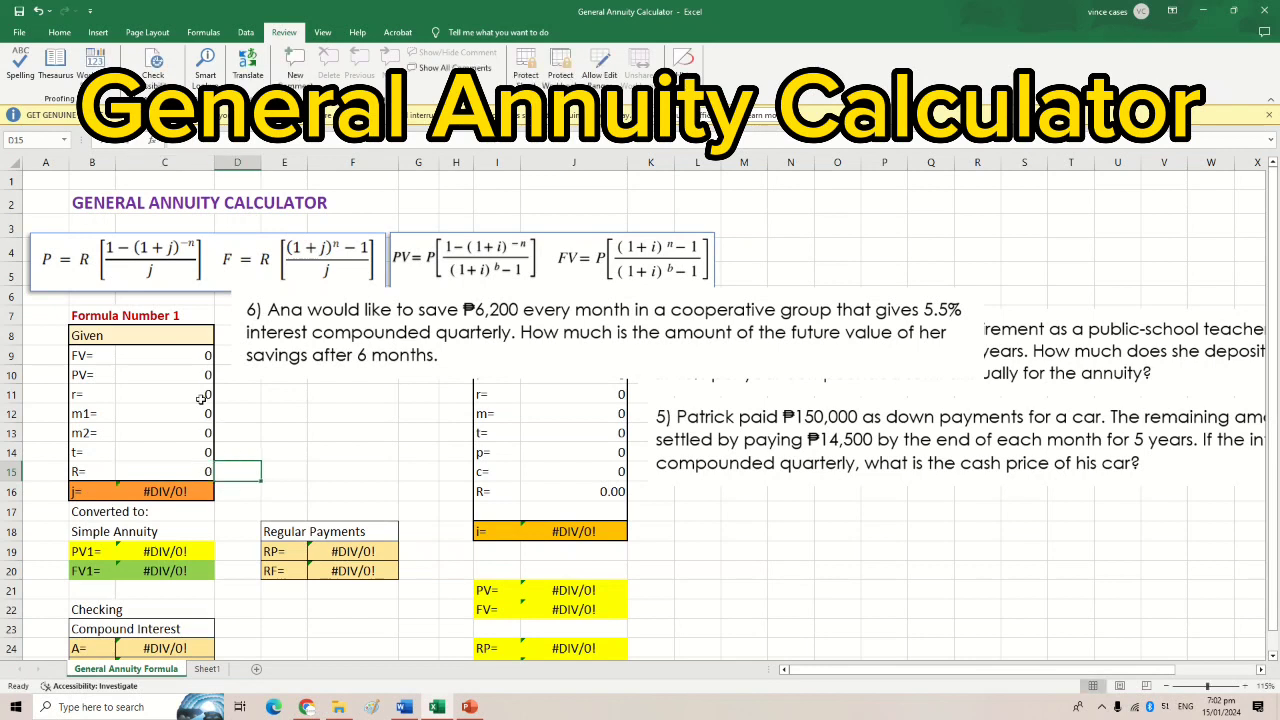
# Step: In the Formula Number 1 table, enter the problem 6 values R 6,200, r 0.055 and t 0.5
pyautogui.click(203, 470)
pyautogui.press('Delete')
pyautogui.write('6,')
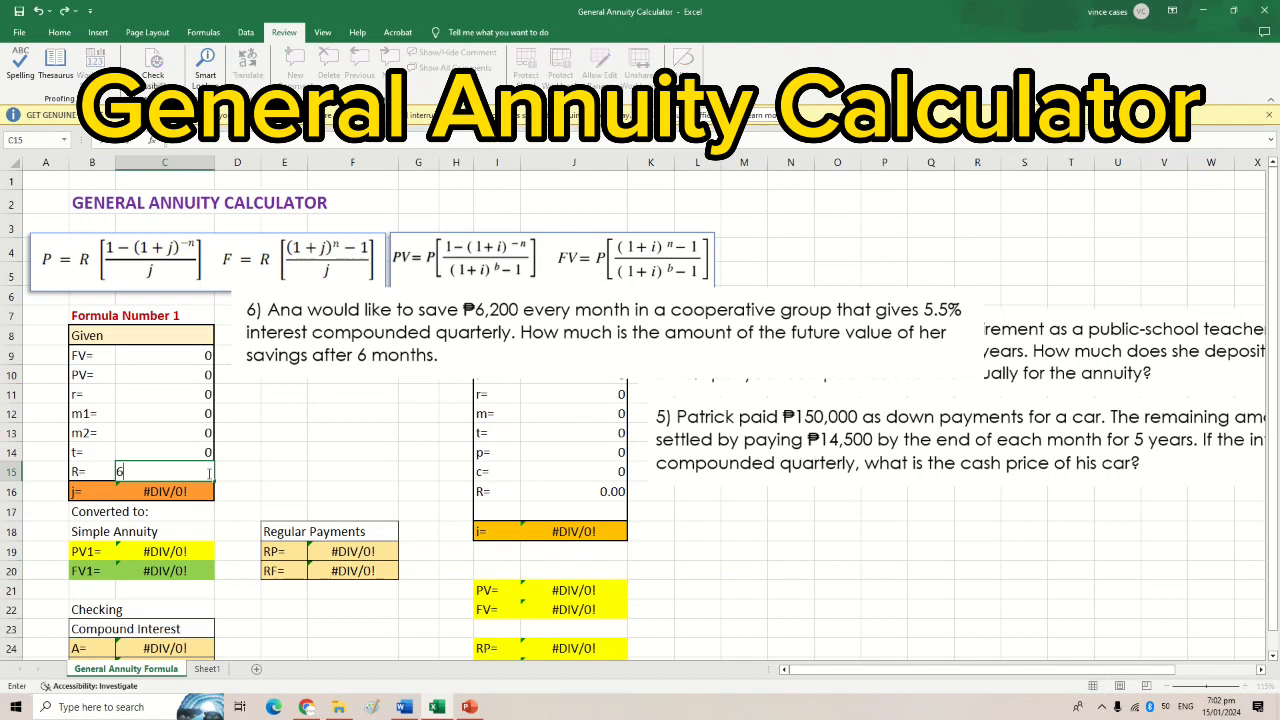
pyautogui.write('200')
pyautogui.click(177, 430)
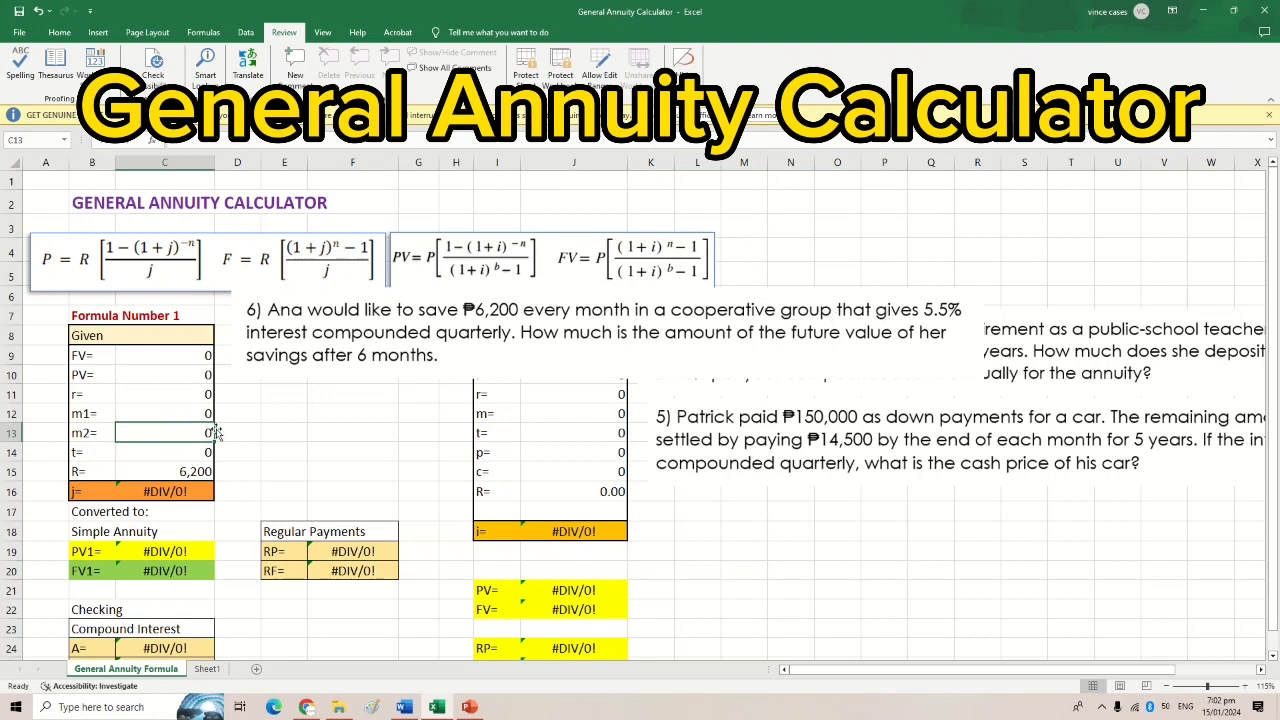
pyautogui.click(190, 395)
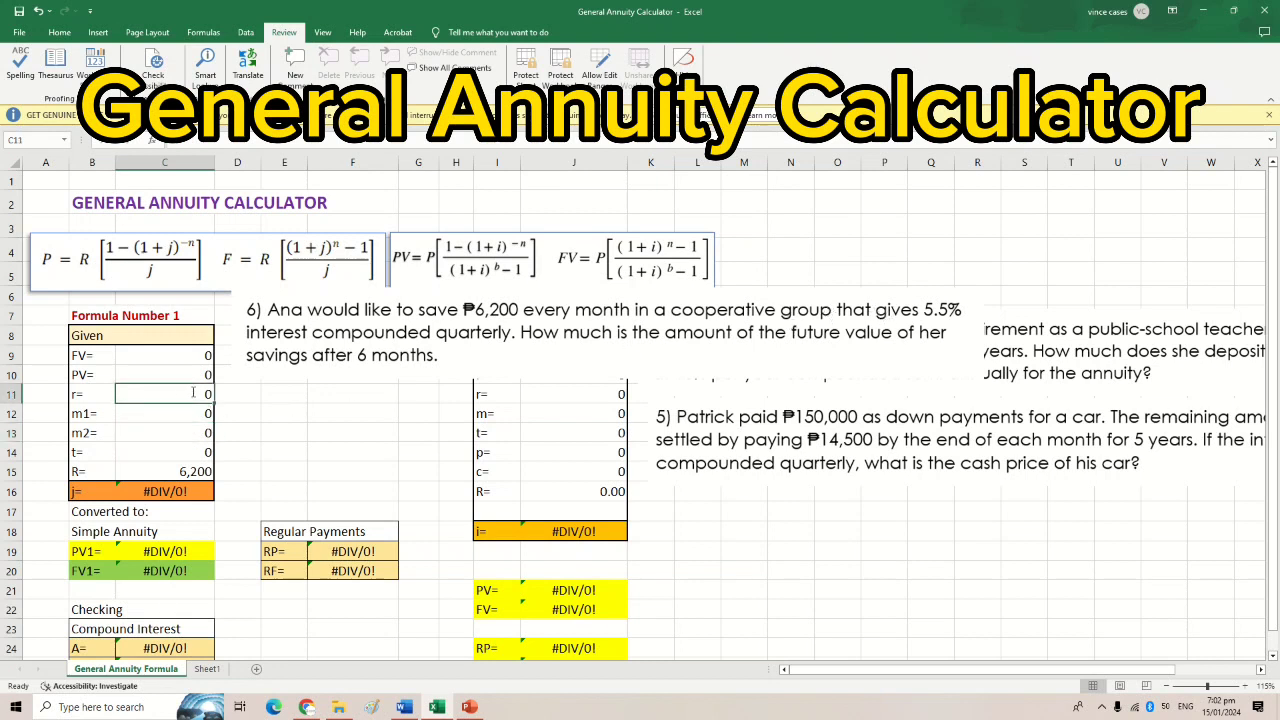
pyautogui.write('0')
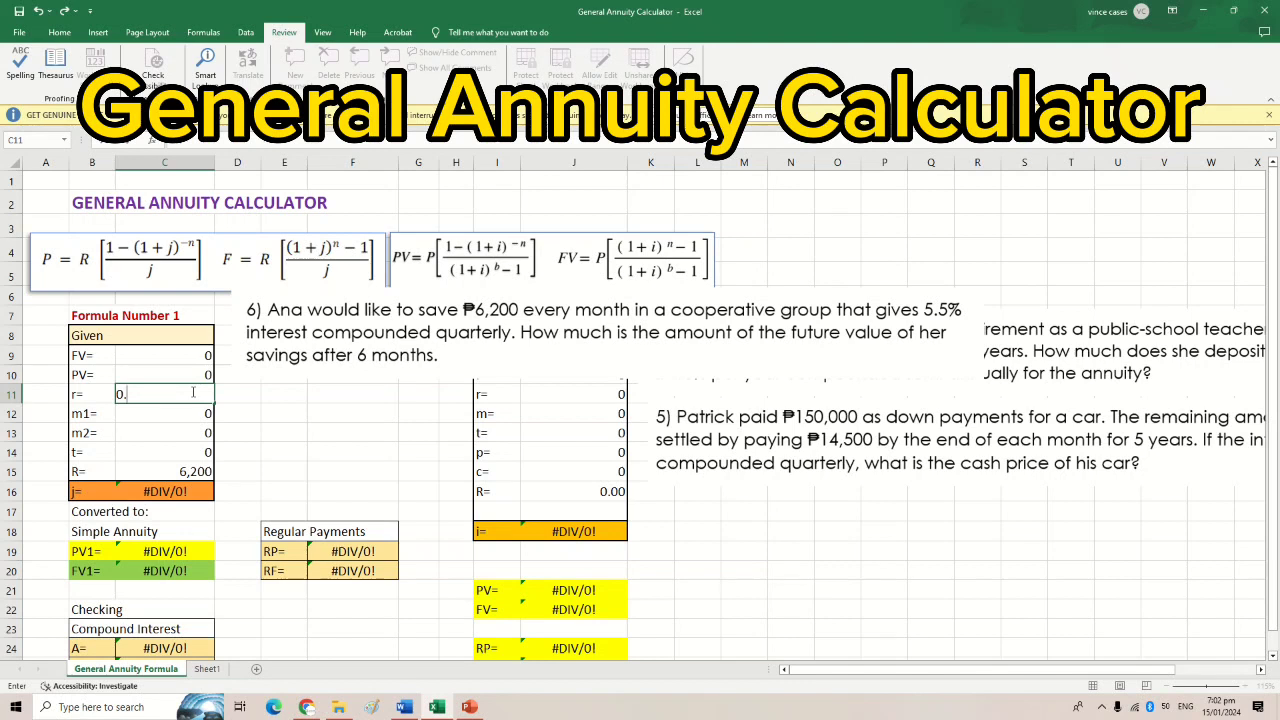
pyautogui.write('.055')
pyautogui.click(203, 453)
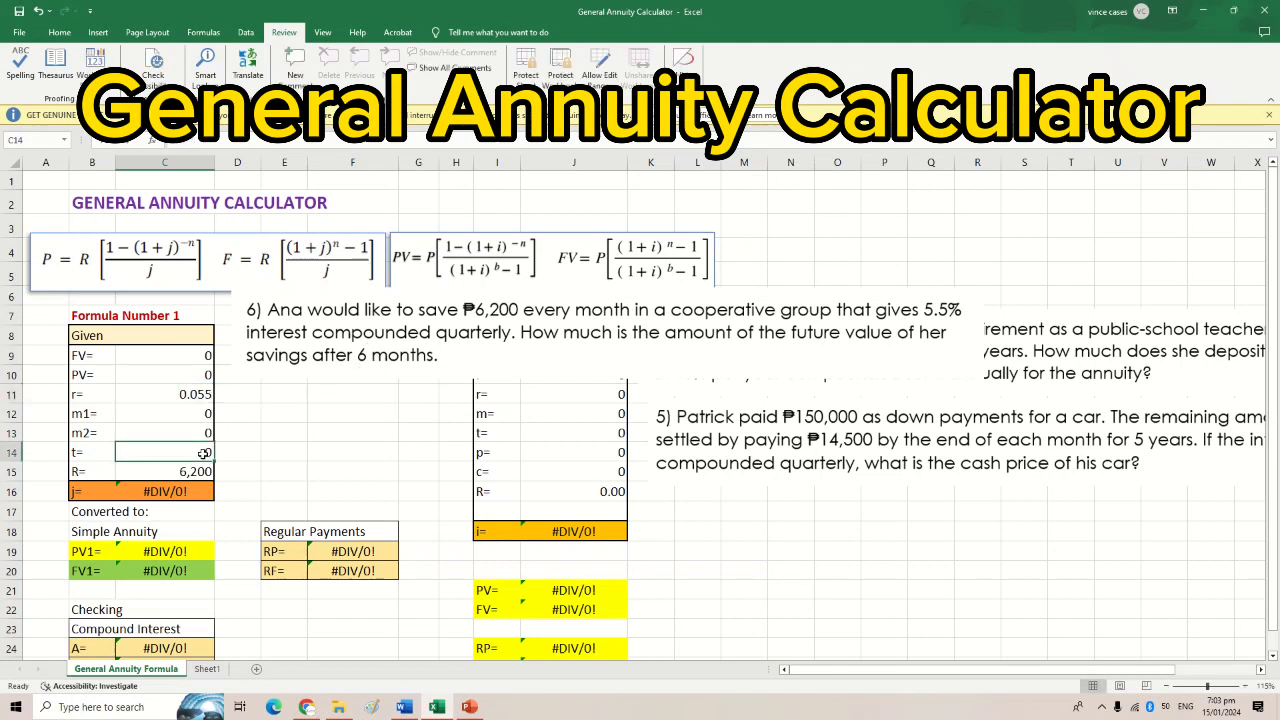
pyautogui.write('0')
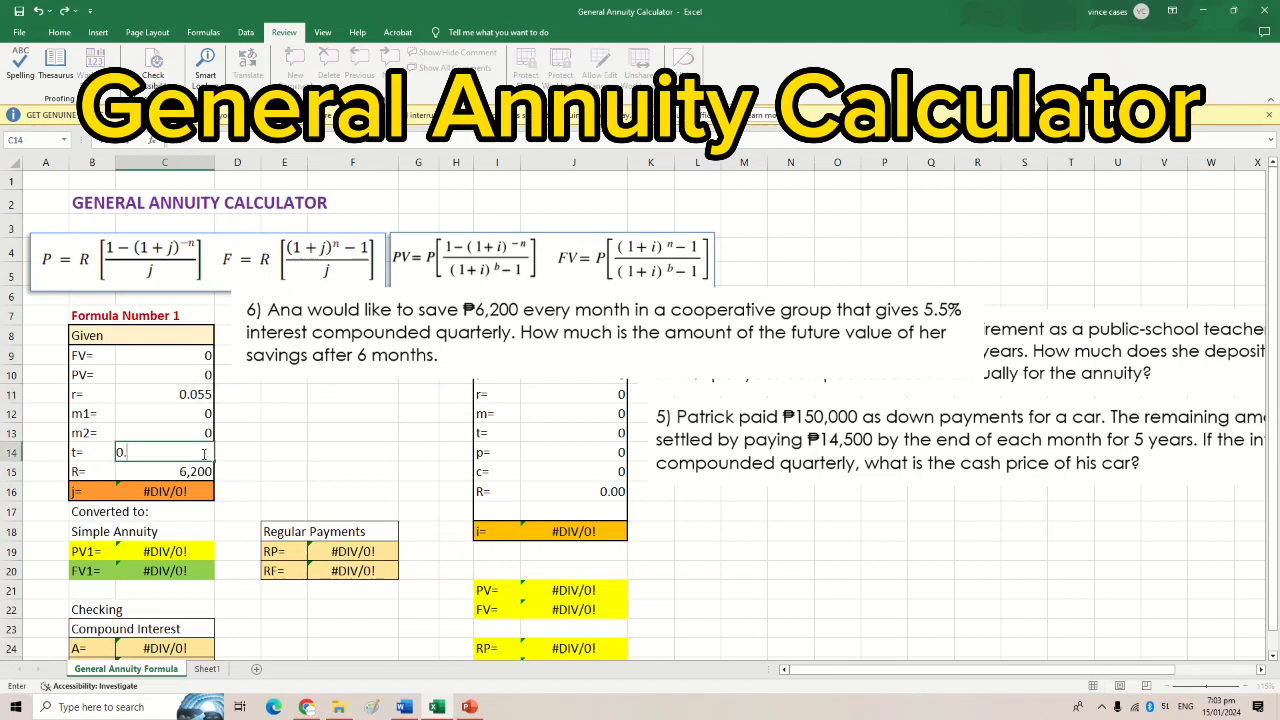
pyautogui.write('.5')
# Step: In the Formula Number 1 table, set m2 to 4 and m1 to 12
pyautogui.click(166, 432)
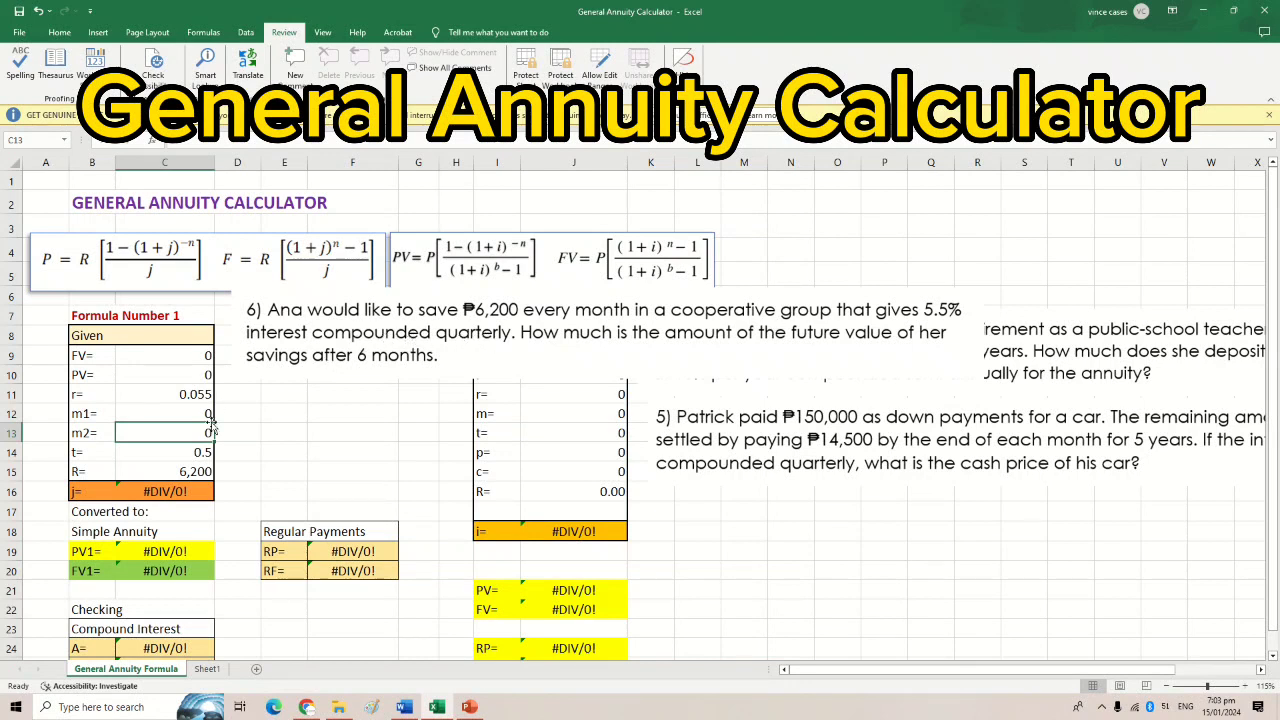
pyautogui.write('4')
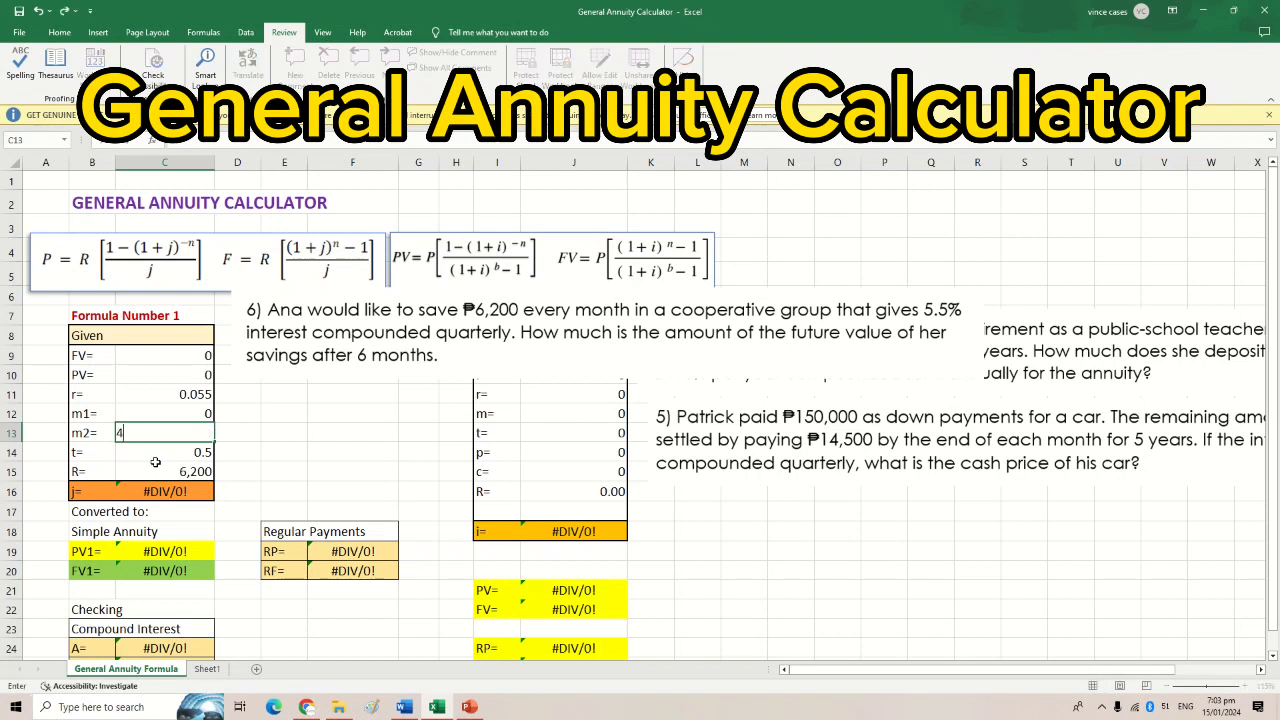
pyautogui.click(188, 416)
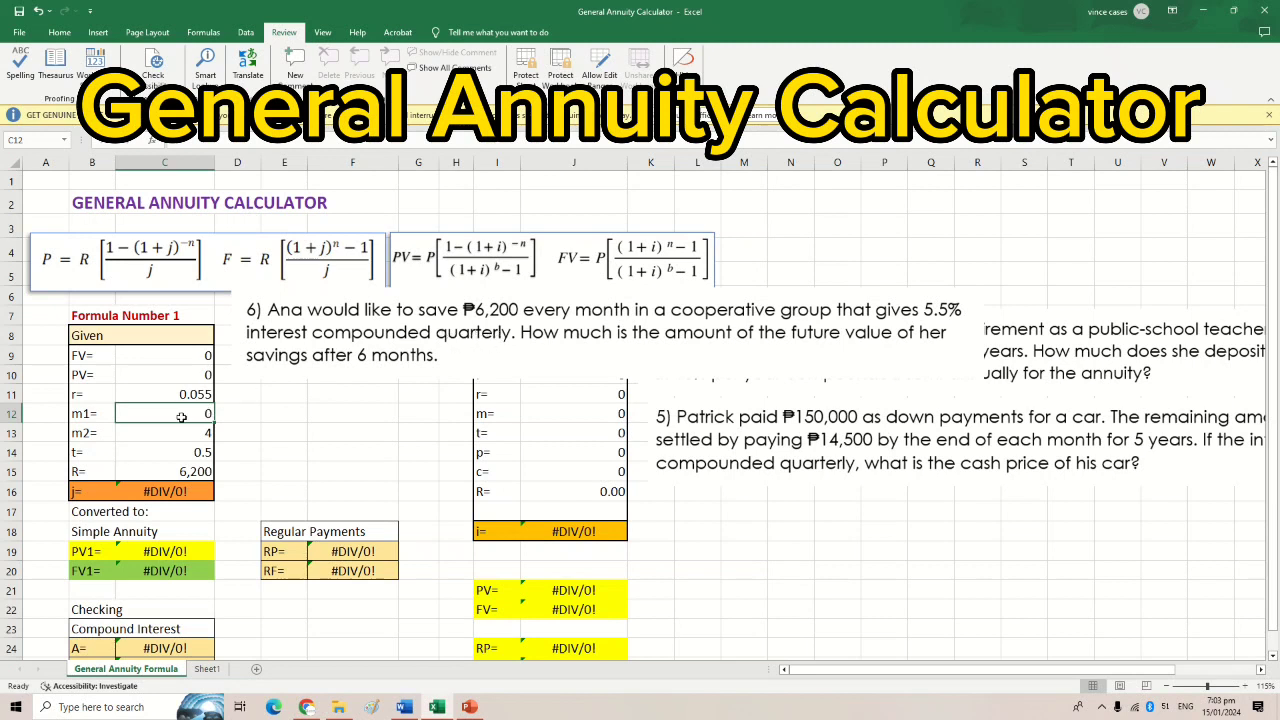
pyautogui.write('1')
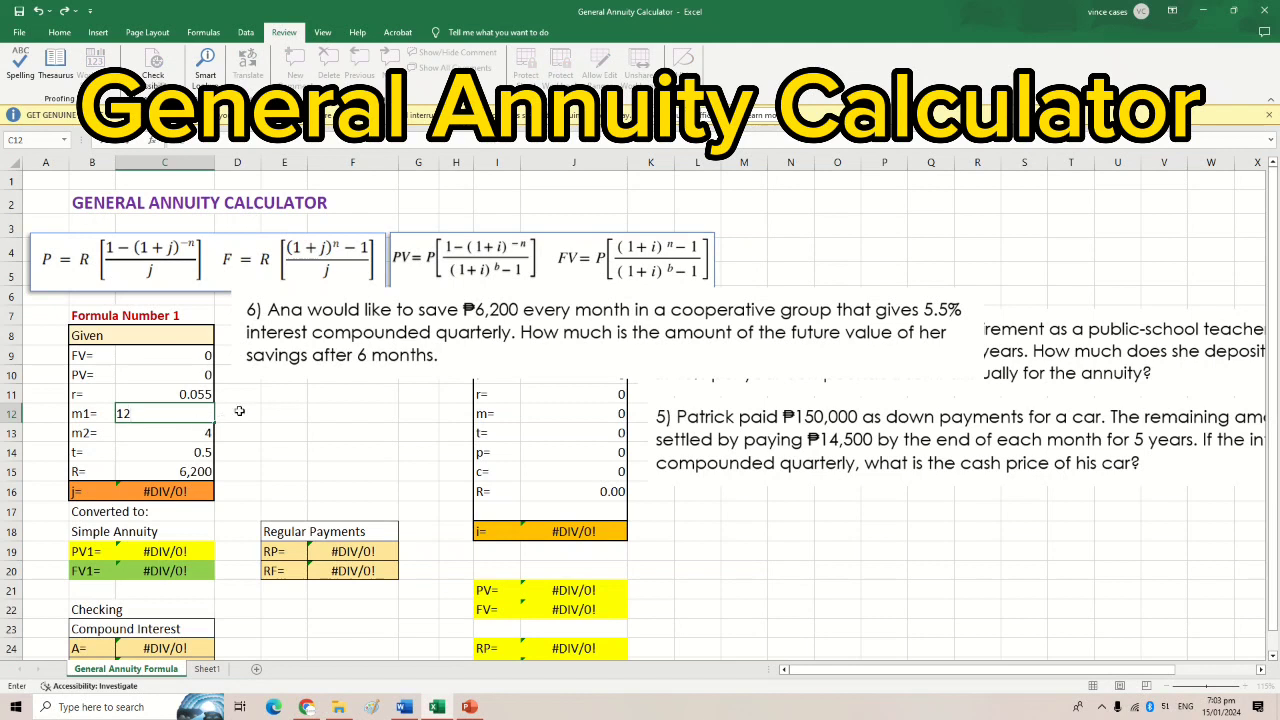
pyautogui.write('2')
pyautogui.click(240, 411)
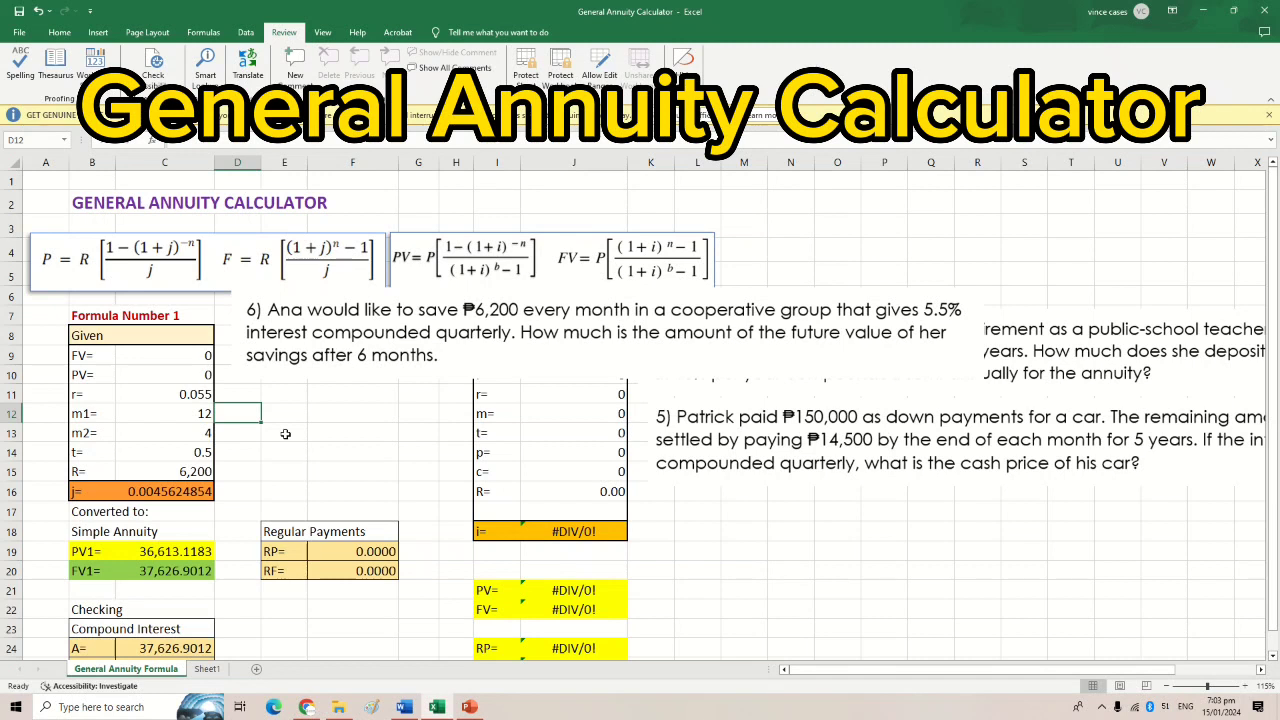
# Step: Copy the FV1 result and paste it as a value into the FV input of Formula Number 1 to check the regular payment
pyautogui.scroll(-2, 285, 433)
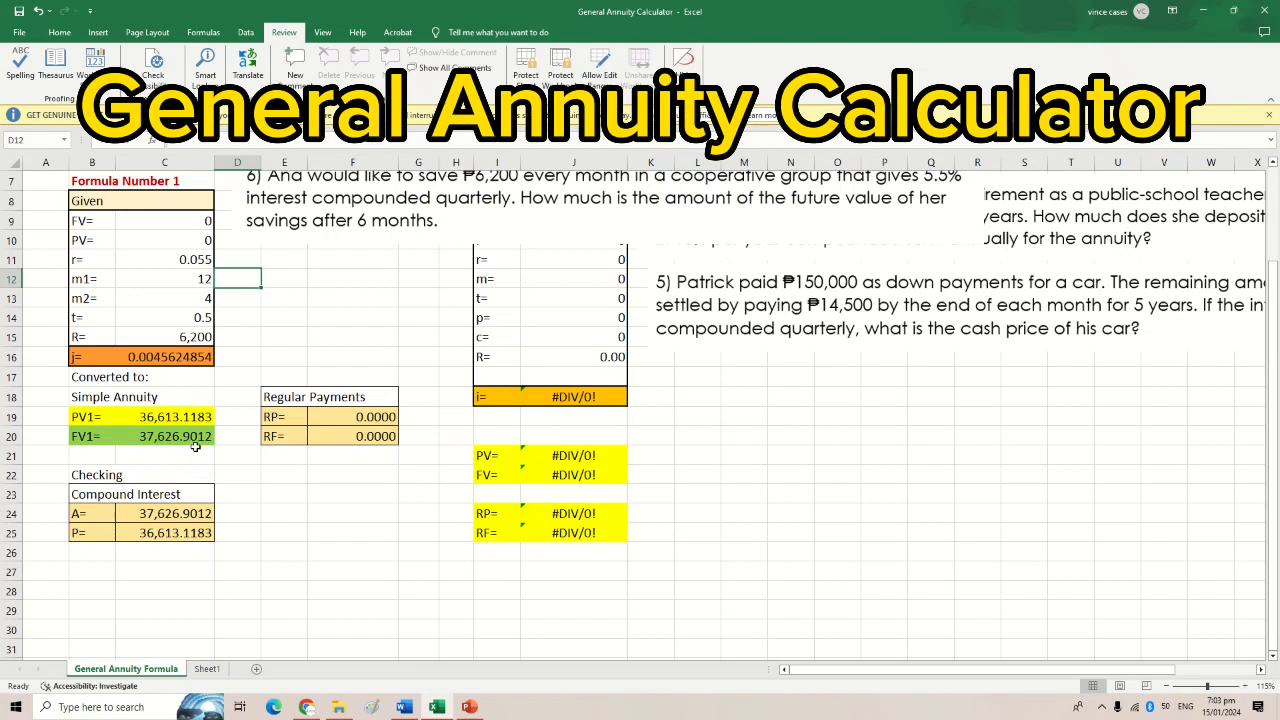
pyautogui.click(152, 437)
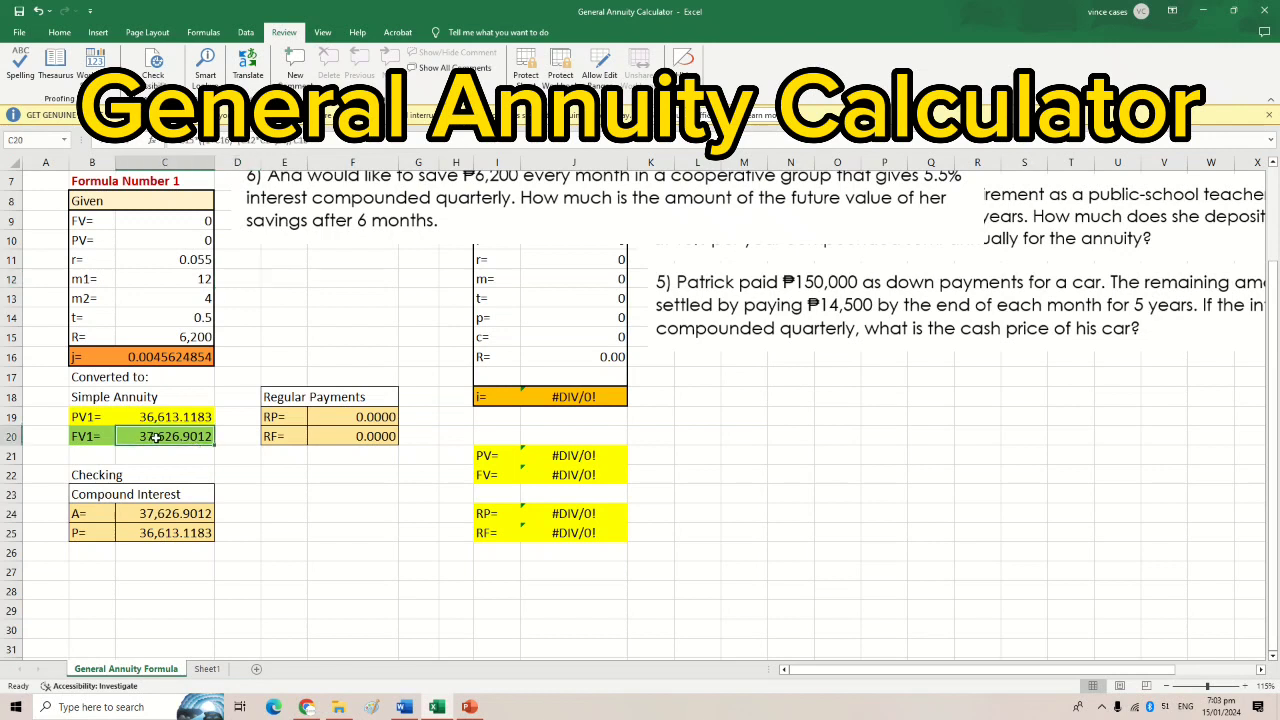
pyautogui.hotkey('ctrl', 'c')
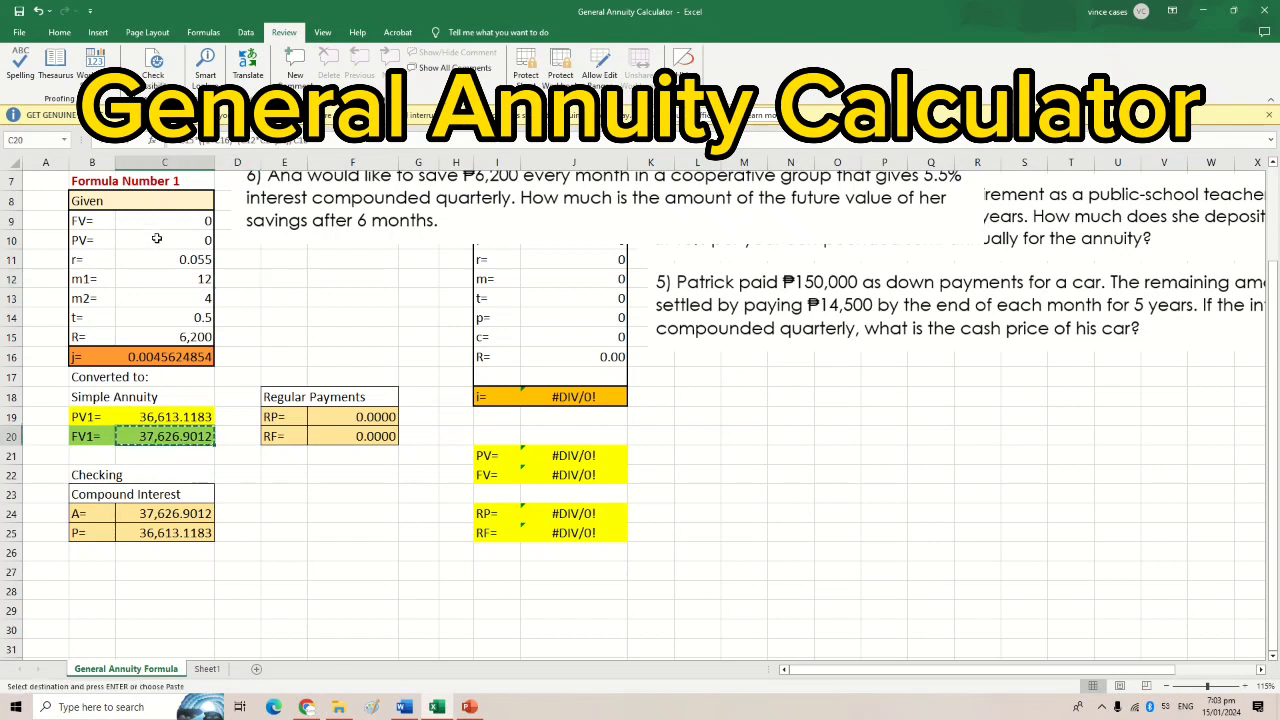
pyautogui.click(142, 225)
pyautogui.rightClick(142, 225)
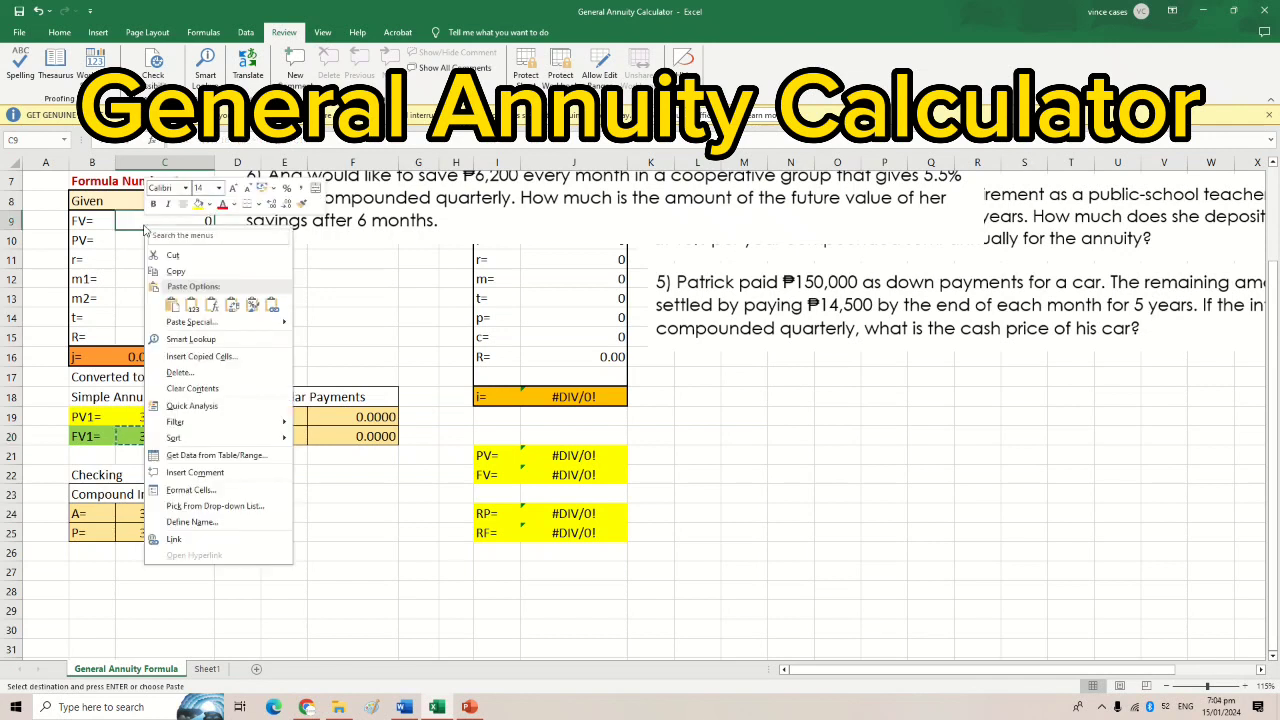
pyautogui.click(191, 305)
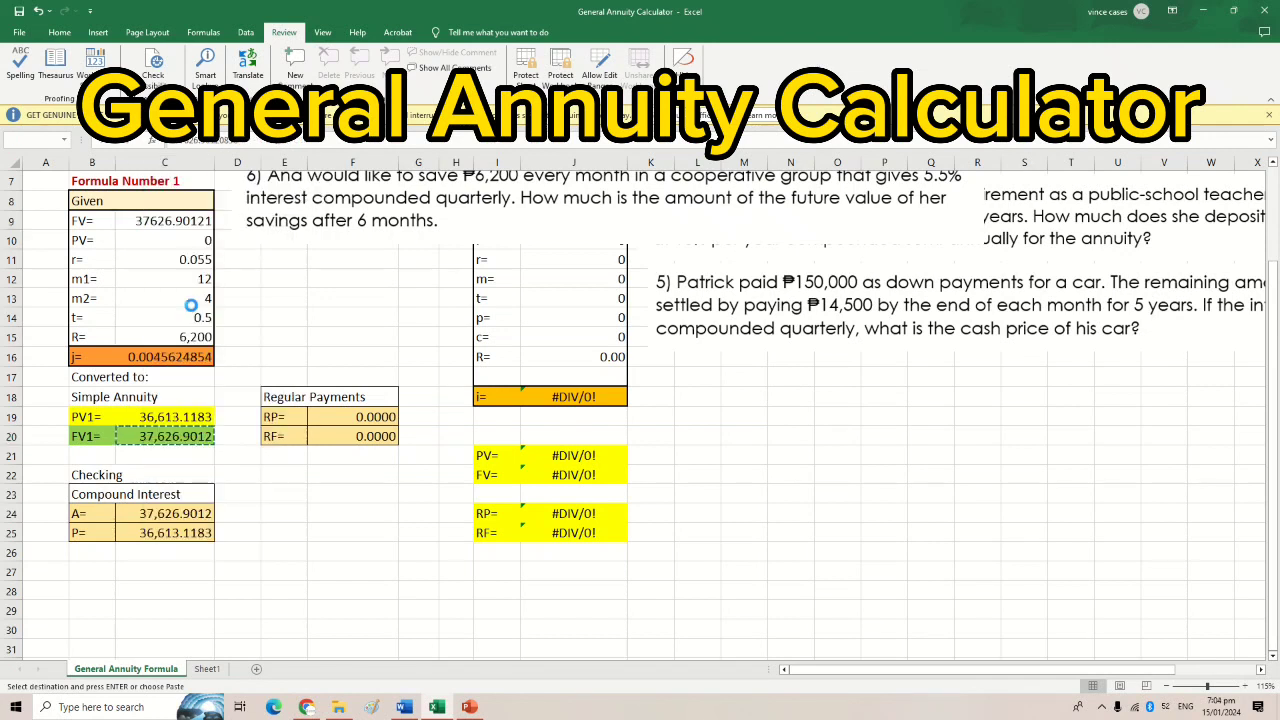
pyautogui.scroll(2, 345, 441)
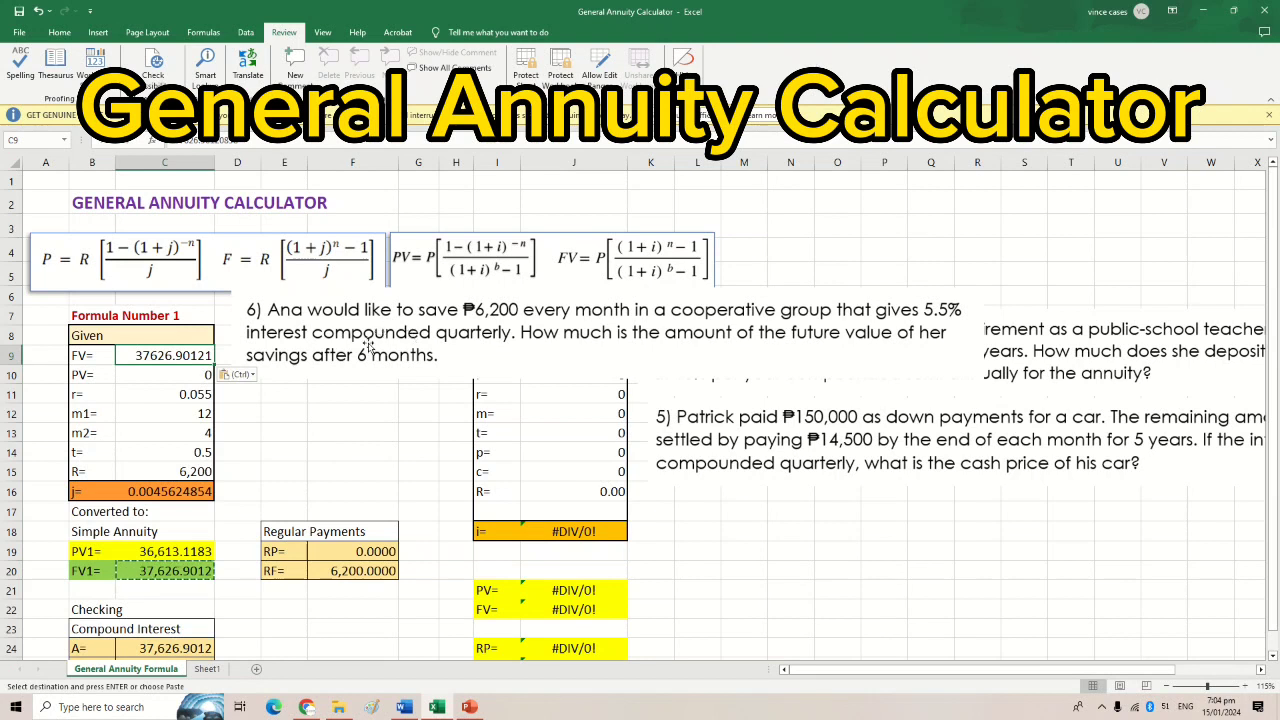
# Step: Move the problem 6 picture up off the Formula Number 2 table, and enter R 6200 and r 0.055 in that table
pyautogui.moveTo(373, 327); pyautogui.dragTo(356, 254)
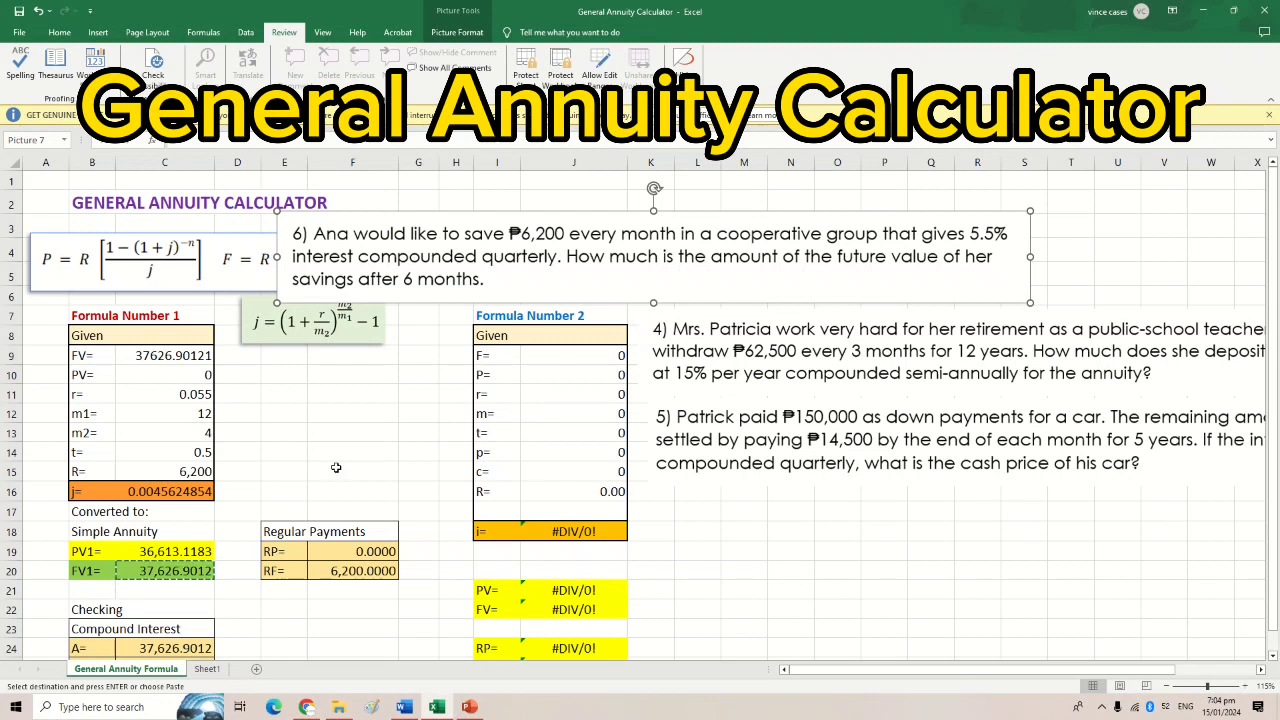
pyautogui.click(606, 496)
pyautogui.write('62')
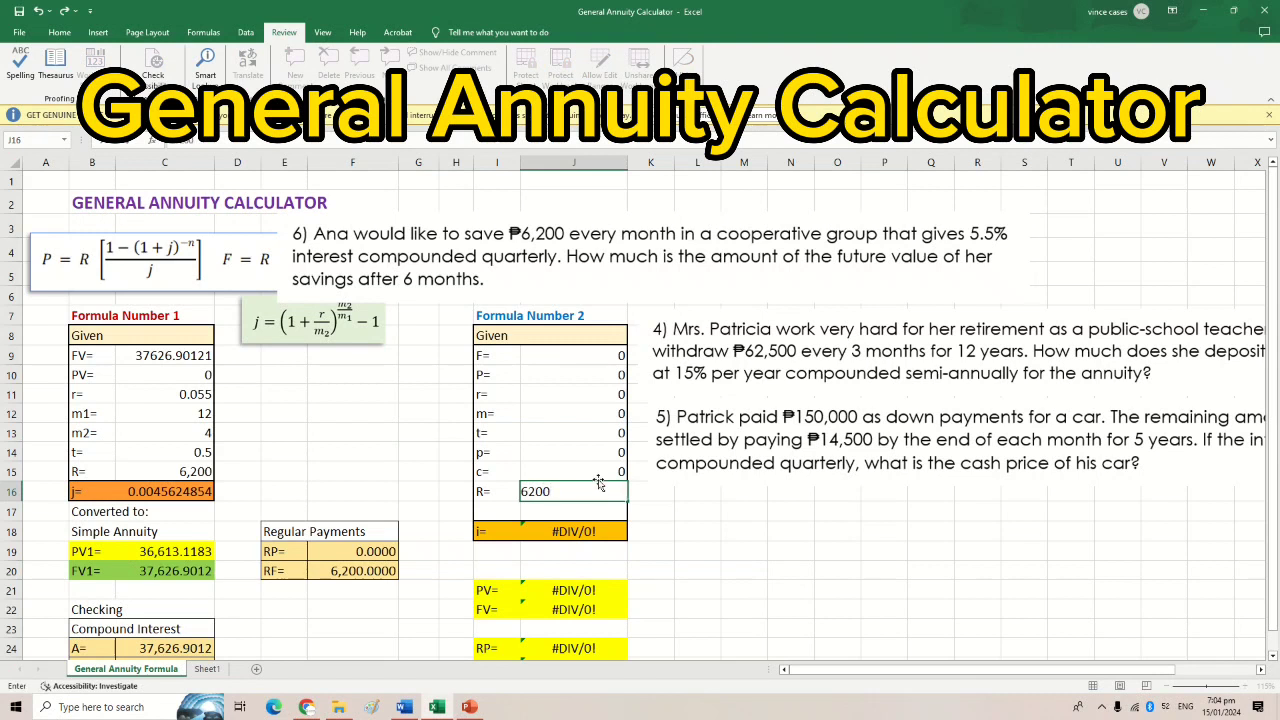
pyautogui.click(575, 416)
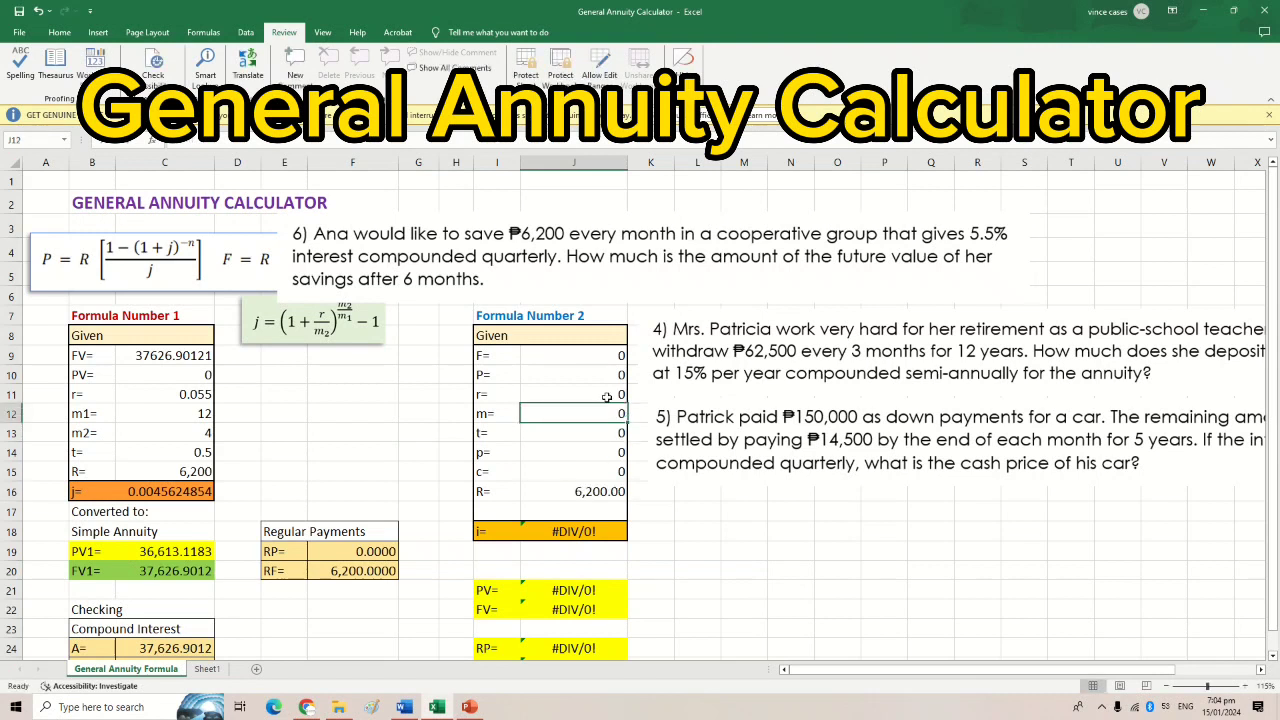
pyautogui.click(606, 396)
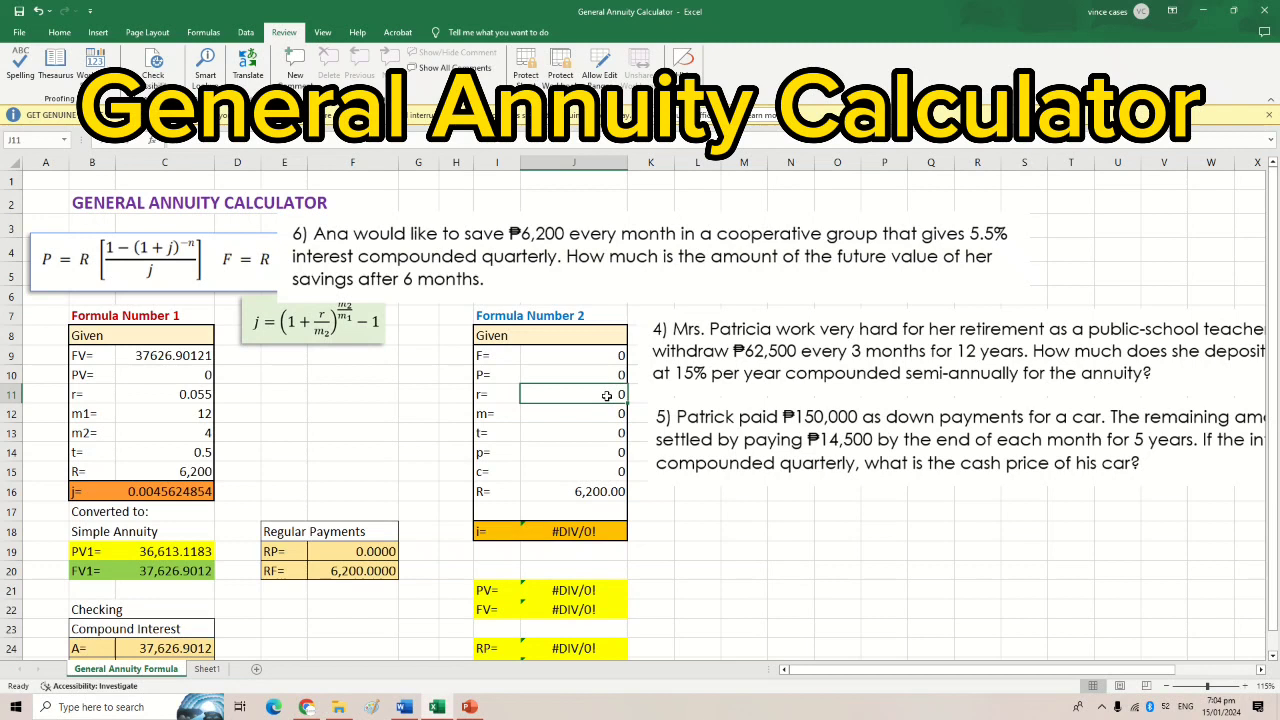
pyautogui.write('055')
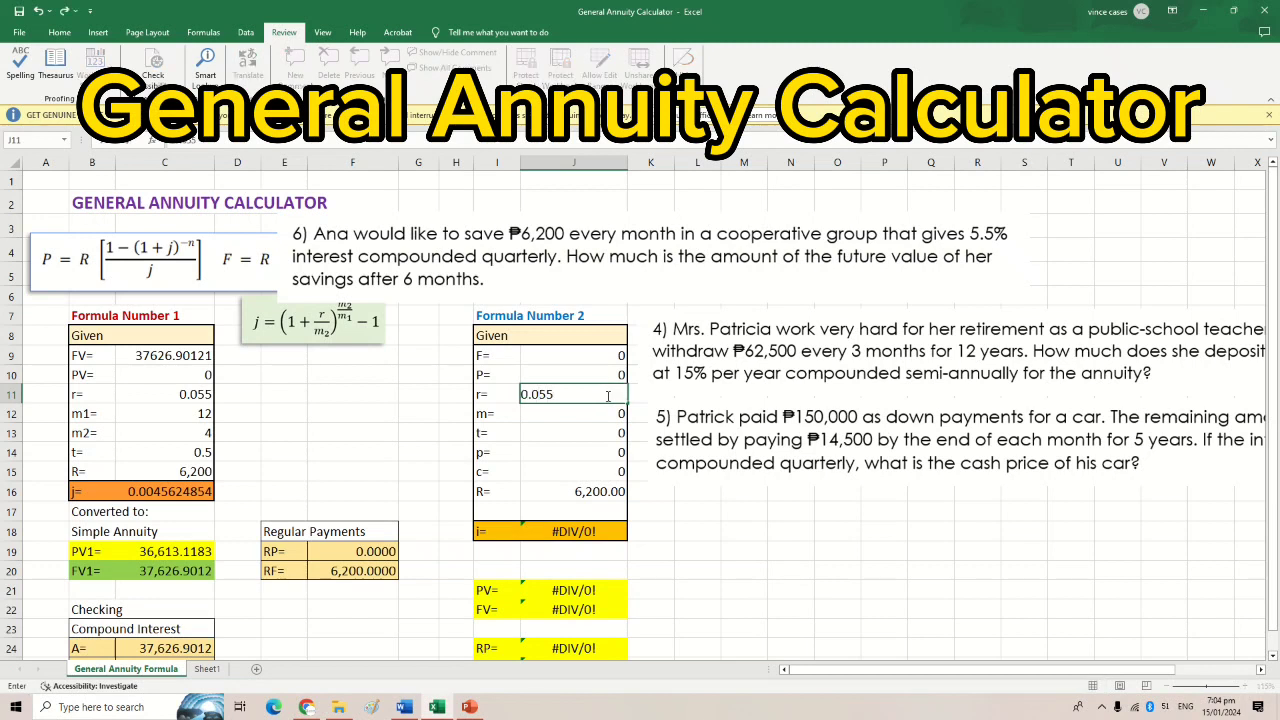
# Step: Nudge the problem 6 picture slightly to the left, and set m to 4 and t to 0.5 in the Formula Number 2 table
pyautogui.click(609, 416)
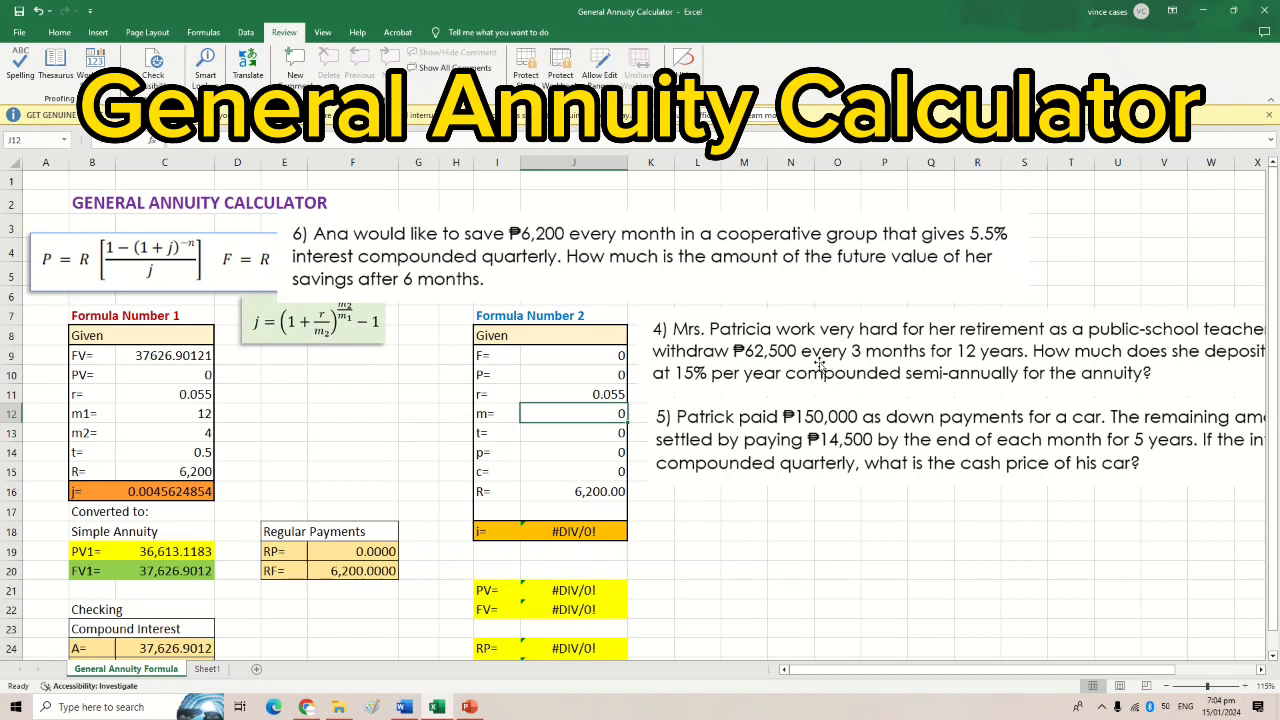
pyautogui.moveTo(646, 262)
pyautogui.mouseDown()
pyautogui.moveTo(640, 278)
pyautogui.moveTo(637, 259)
pyautogui.mouseUp()
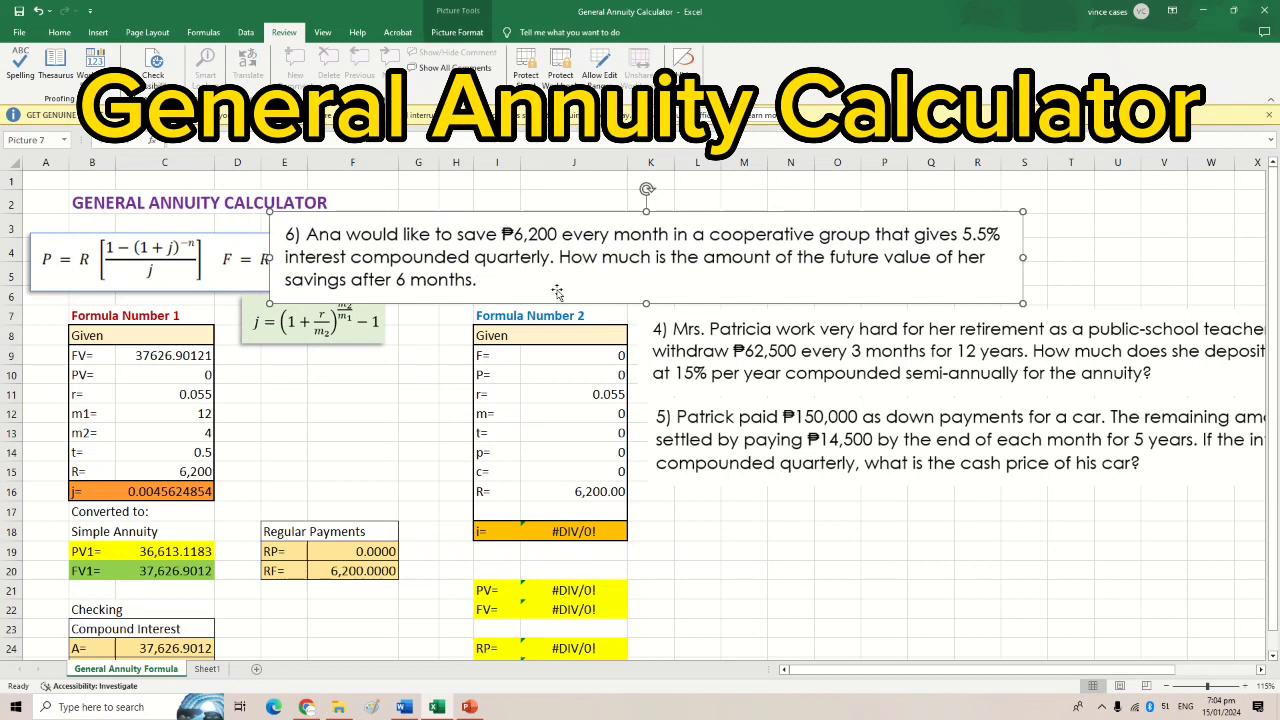
pyautogui.click(614, 413)
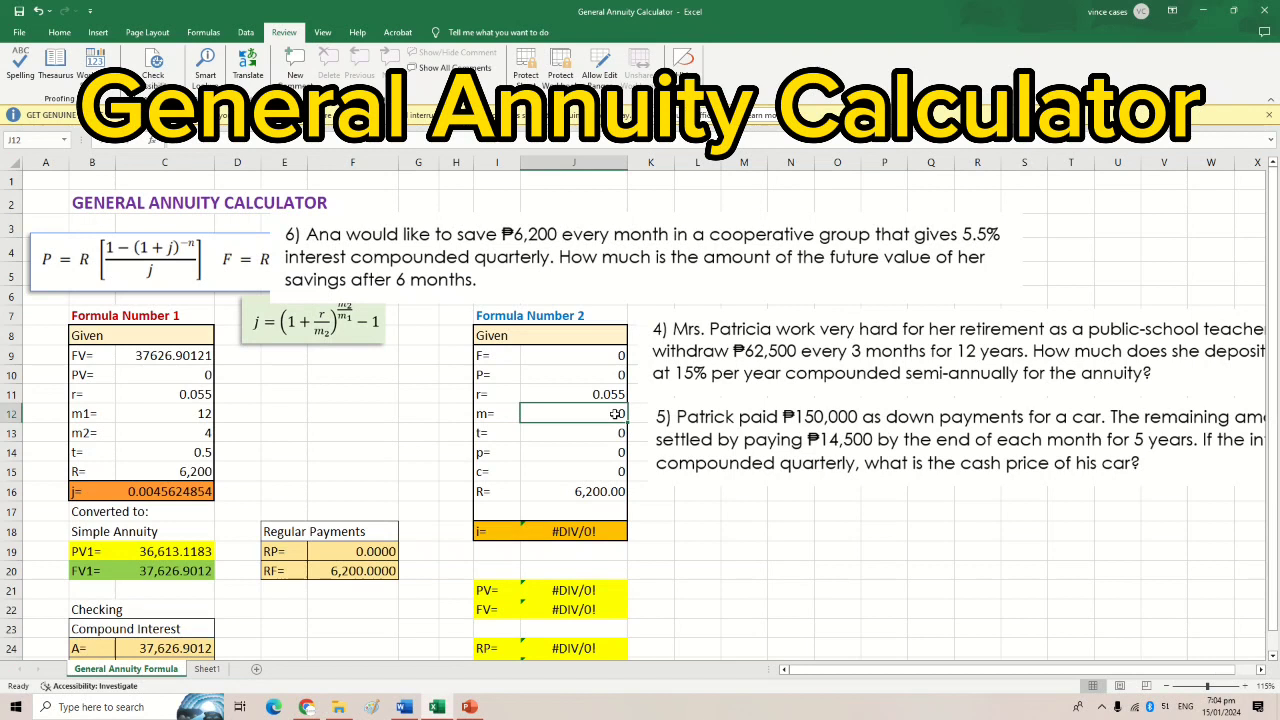
pyautogui.write('4')
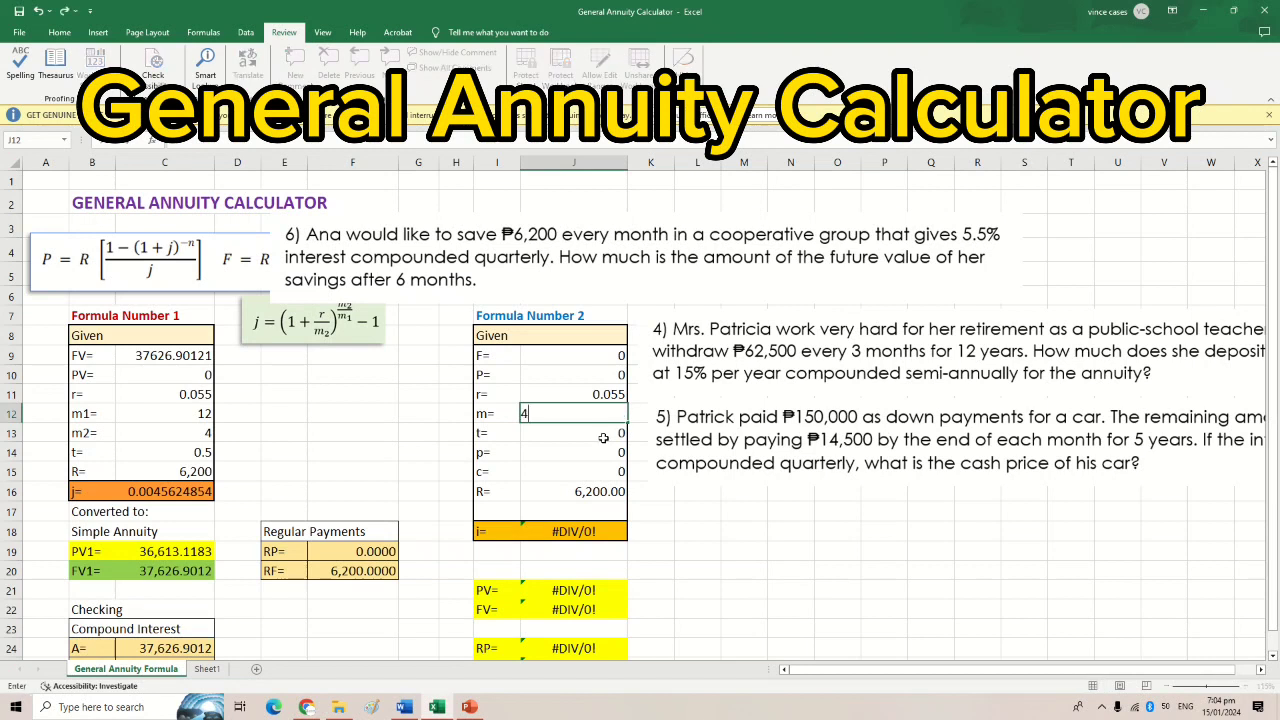
pyautogui.press('Return')
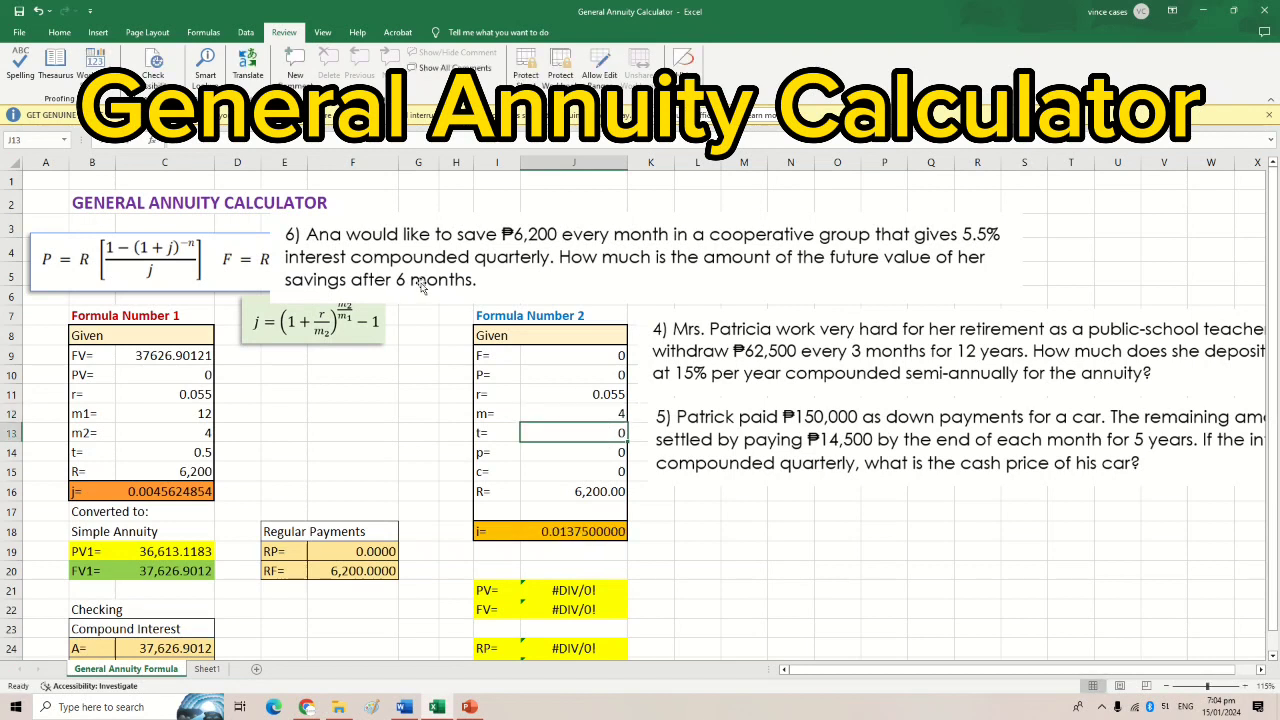
pyautogui.write('0')
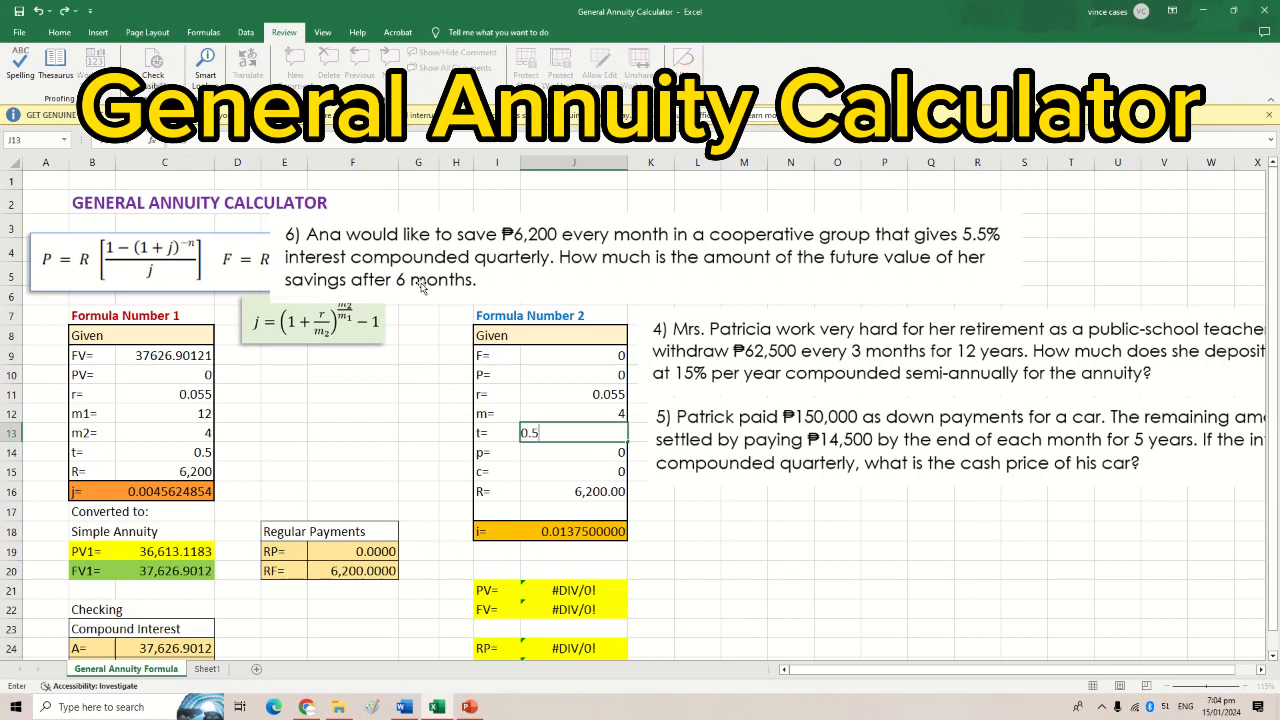
pyautogui.press('Return')
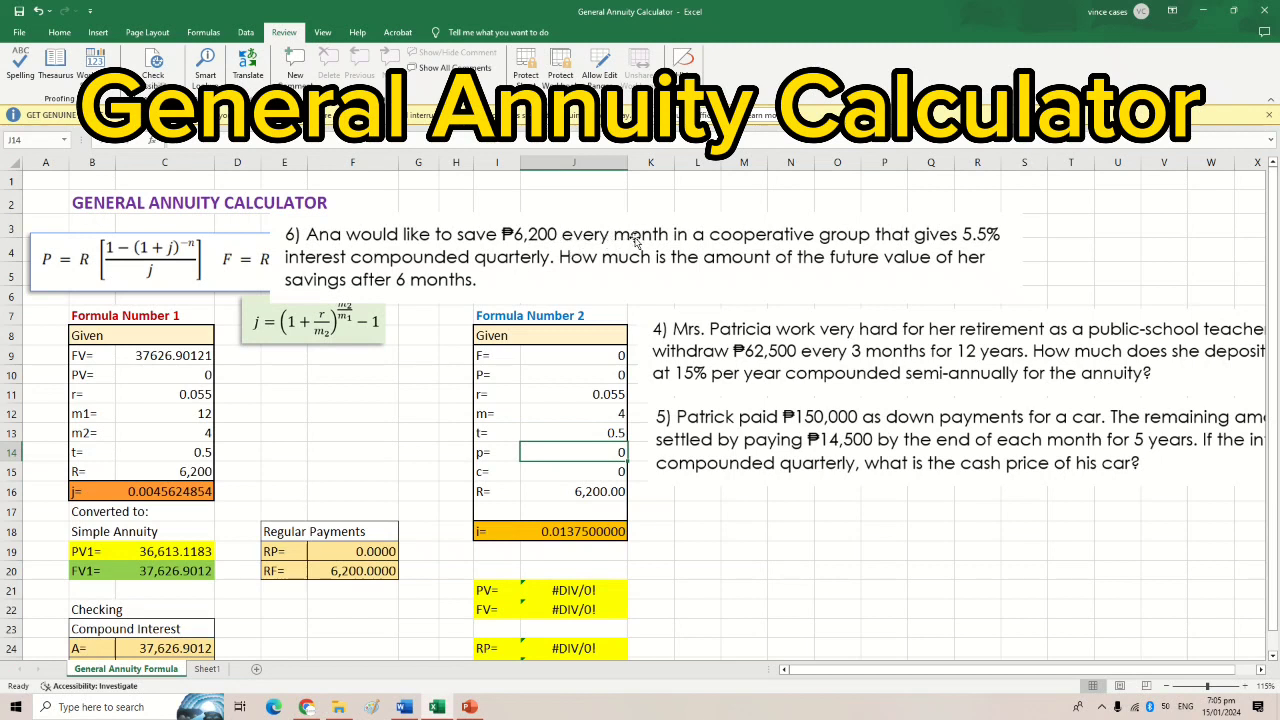
# Step: In the Formula Number 2 table, set p to 1 and c to 3, and review the results below
pyautogui.write('1')
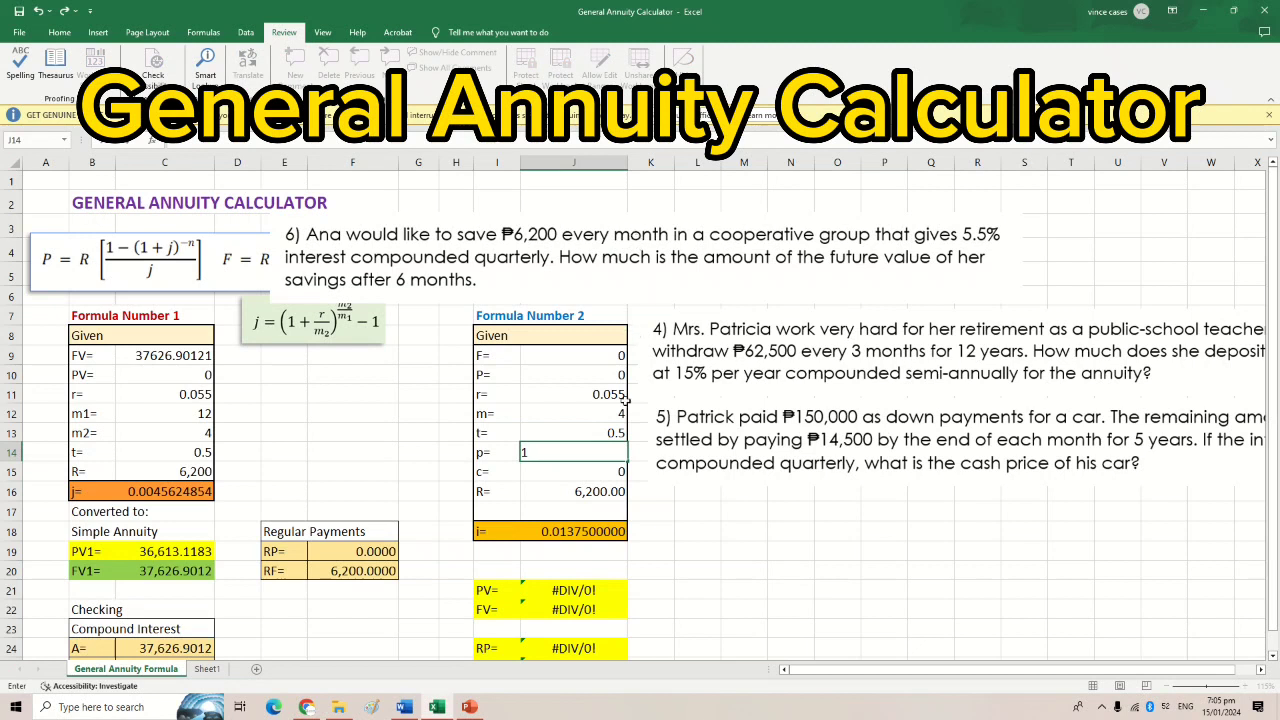
pyautogui.press('Return')
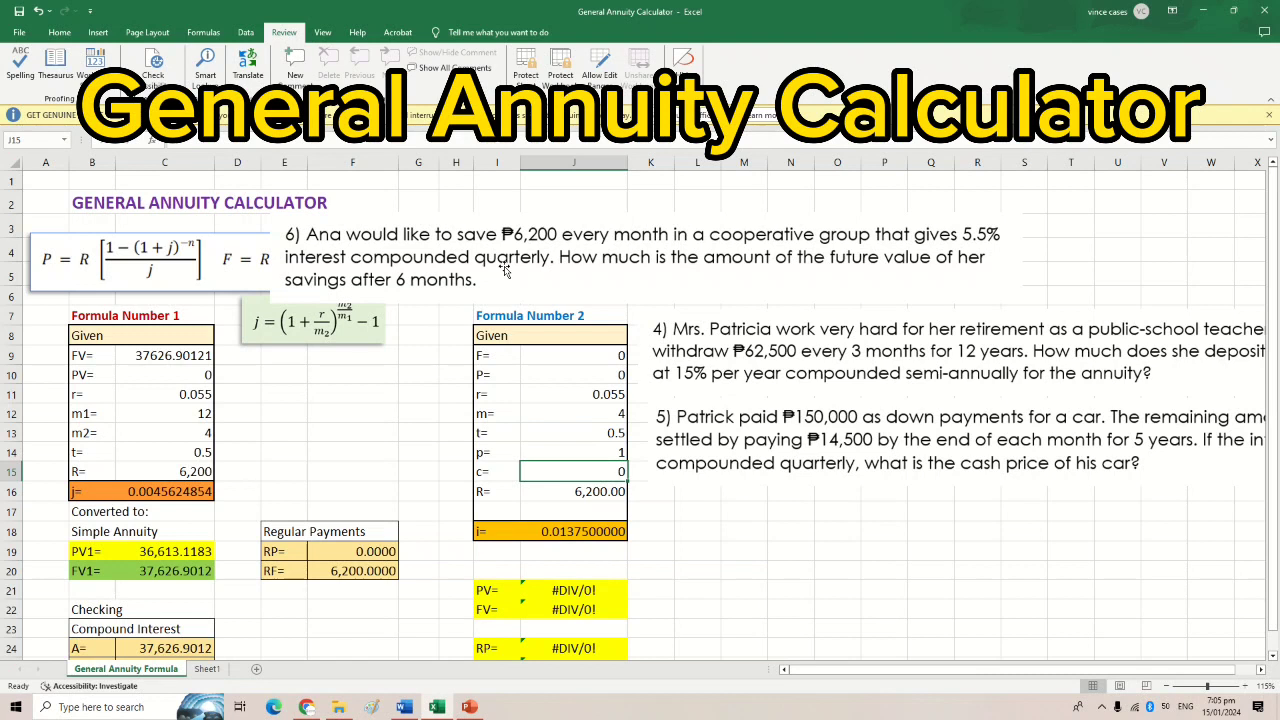
pyautogui.write('3')
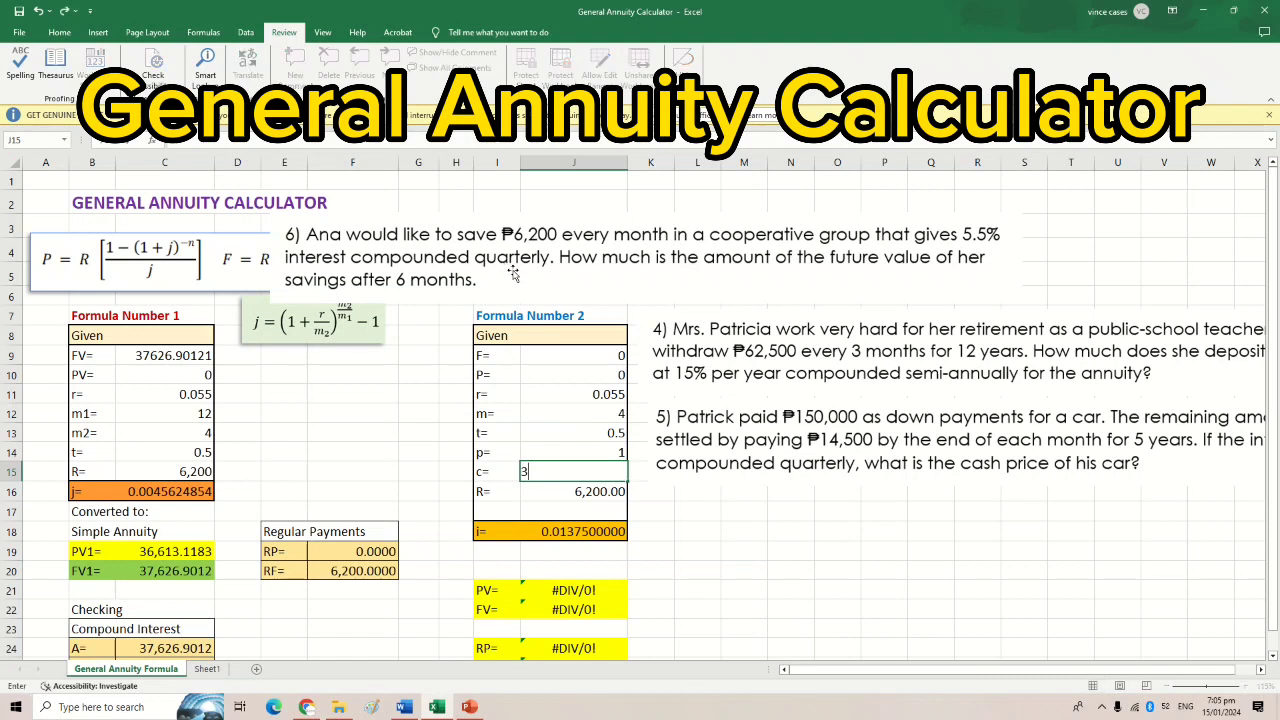
pyautogui.press('Return')
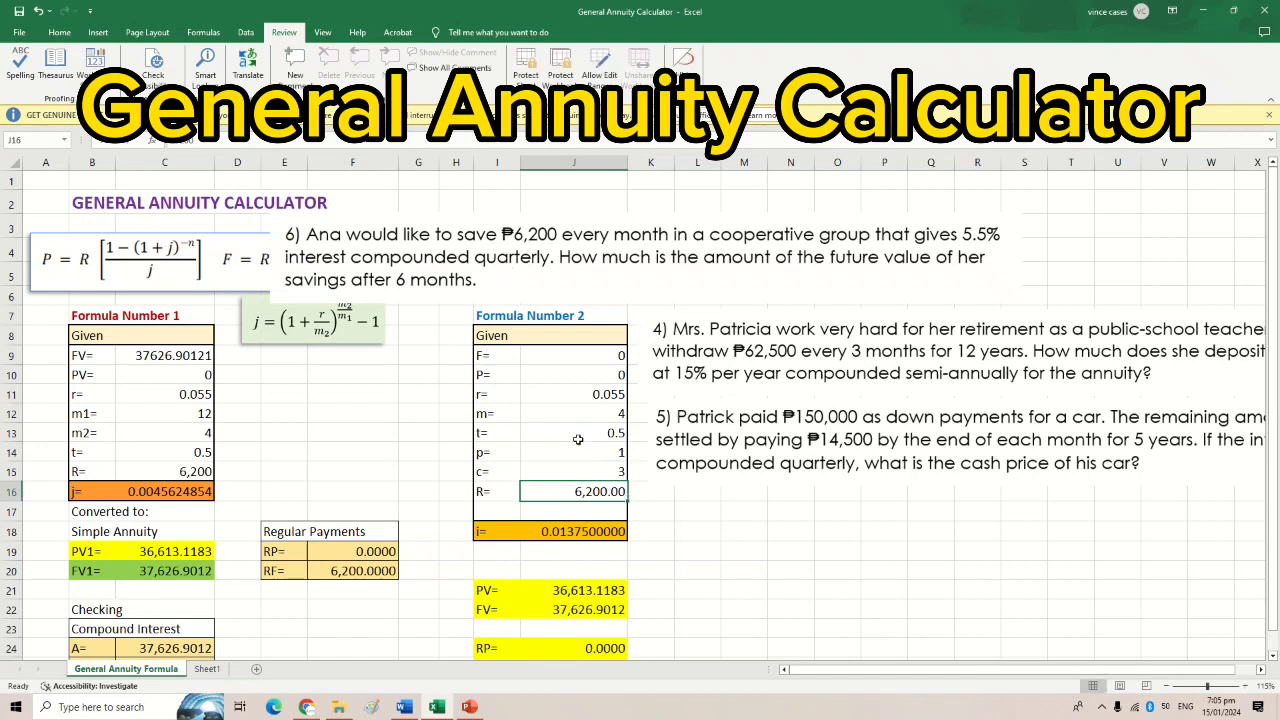
pyautogui.scroll(-1, 565, 485)
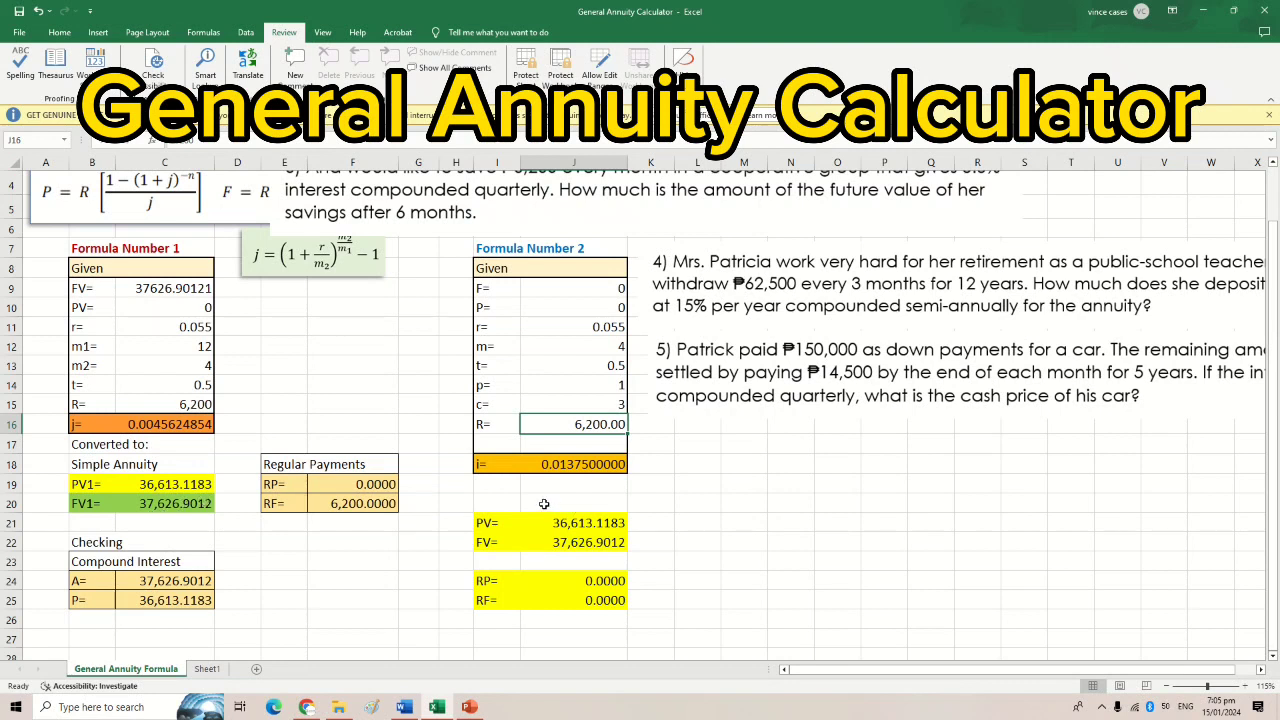
pyautogui.scroll(1, 544, 503)
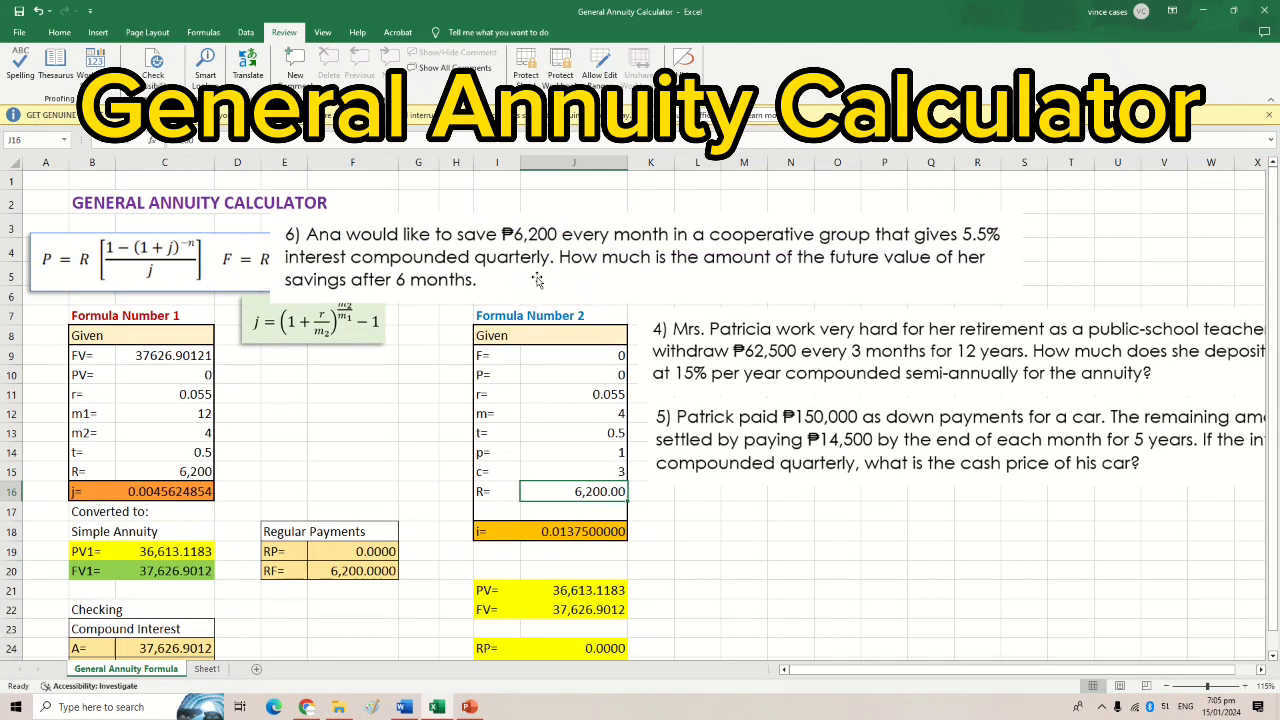